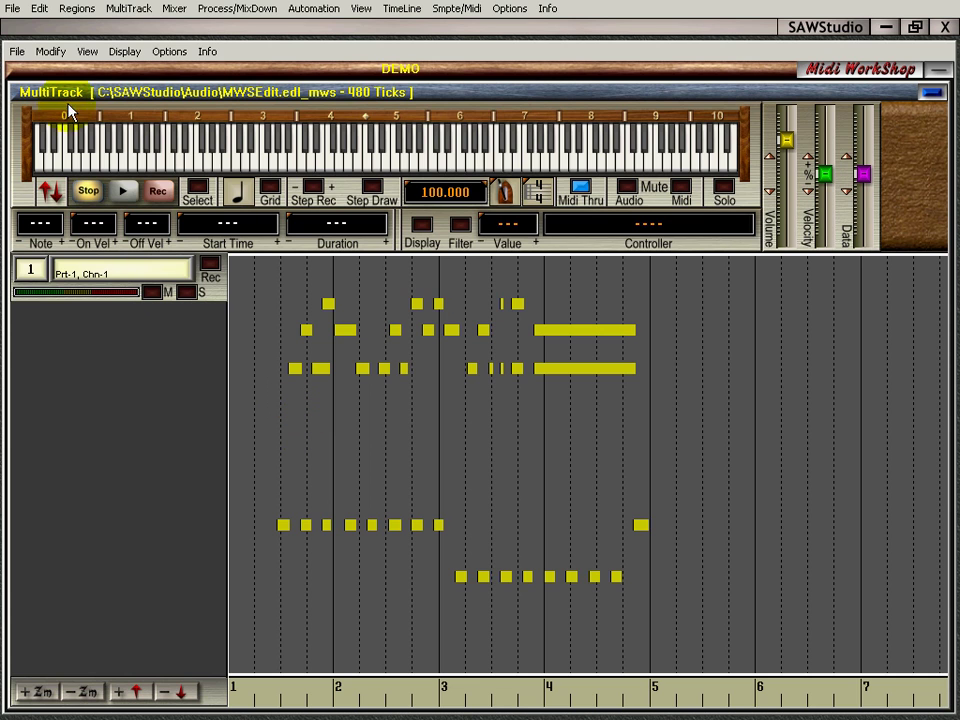
Check the undo commands available for the EDL, making no change.
click(39, 8)
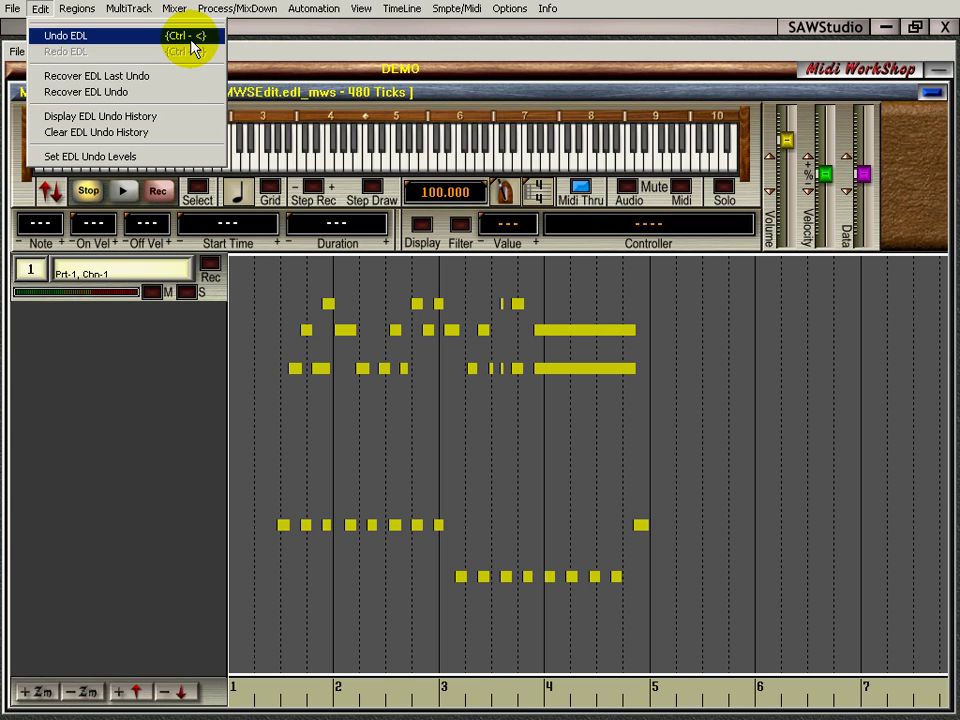
click(147, 381)
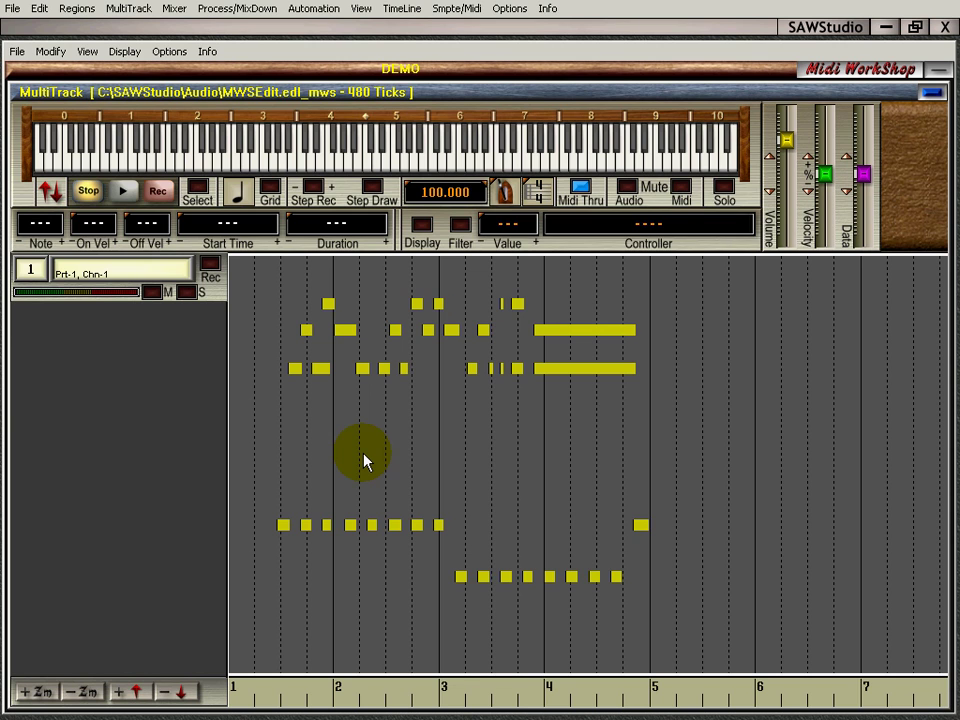
Move the MultiTrack cursor from measure 1 across empty space and onto the G-5 note late in measure 2, then the first F-5 note there.
right_click(273, 432)
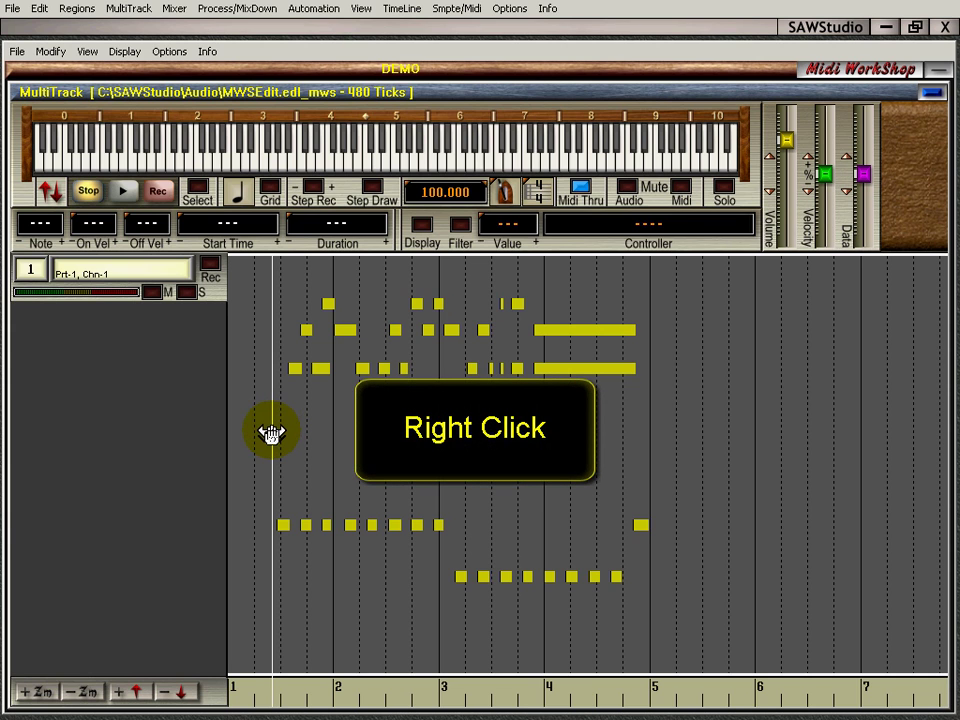
drag(273, 432, 375, 440)
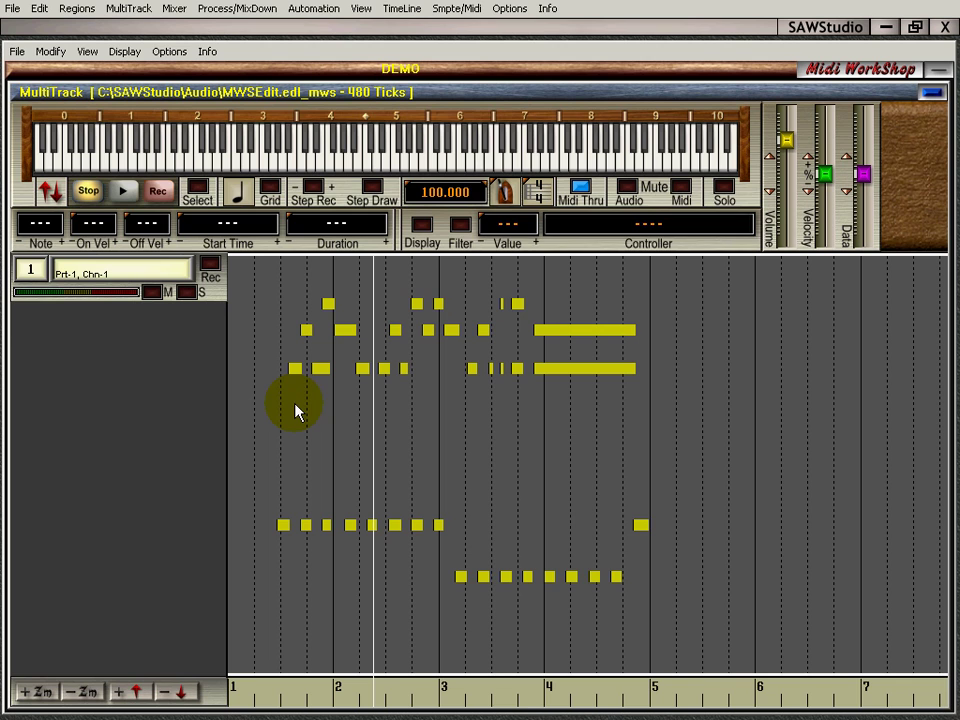
click(271, 415)
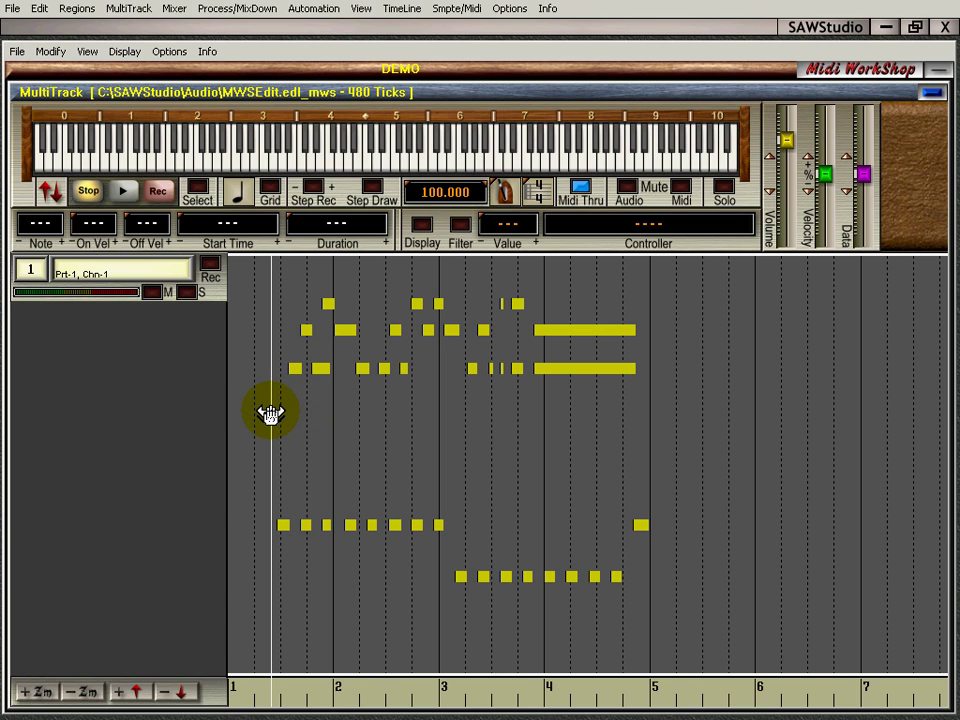
drag(270, 413, 409, 308)
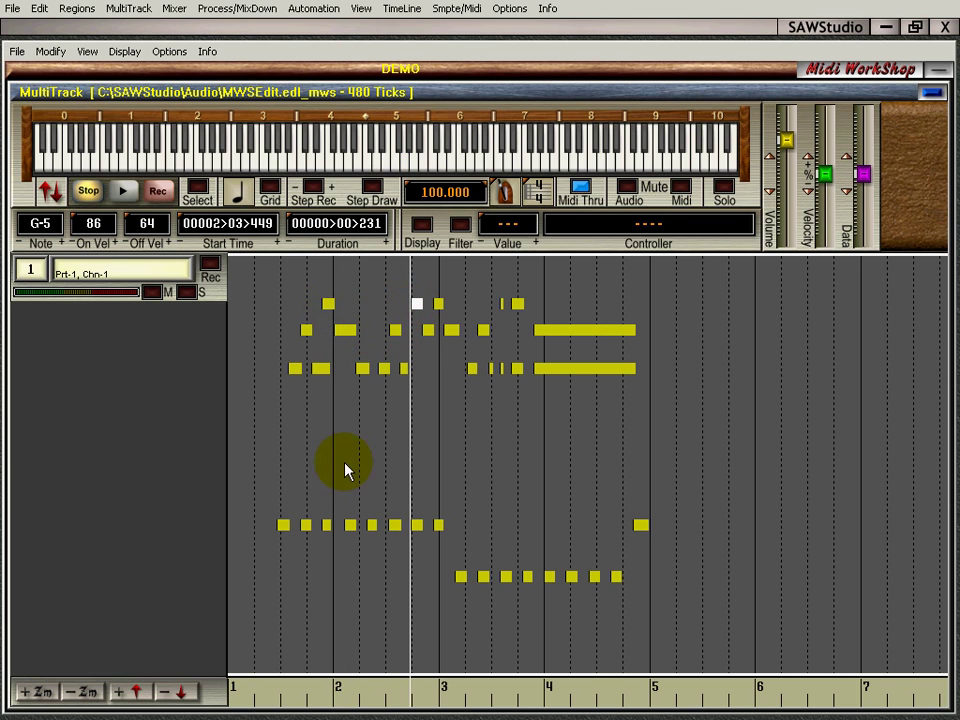
click(255, 432)
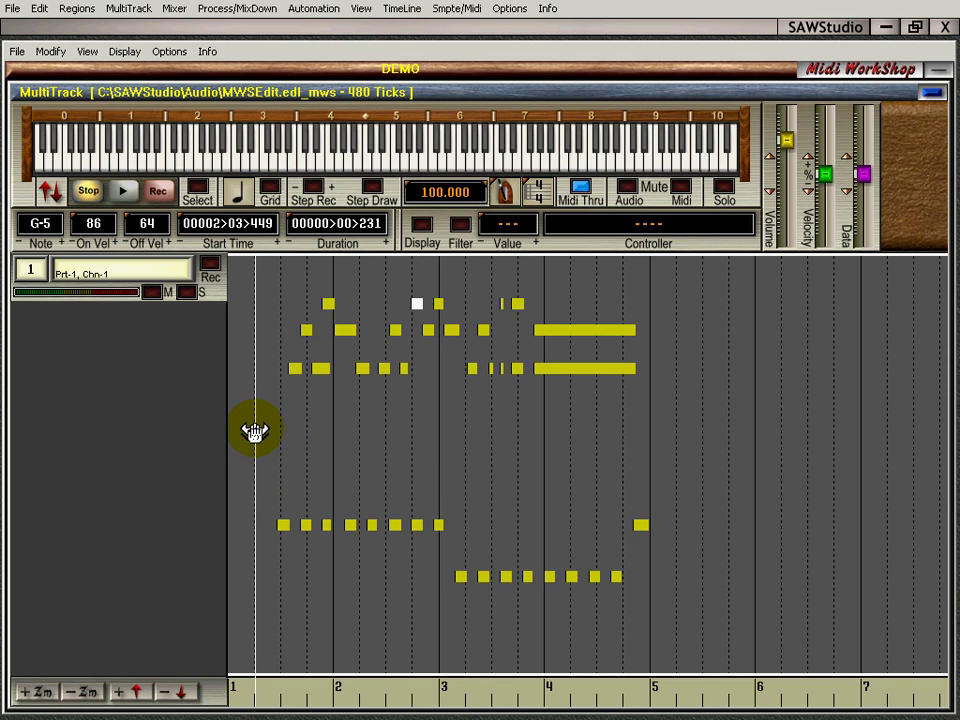
drag(255, 432, 337, 330)
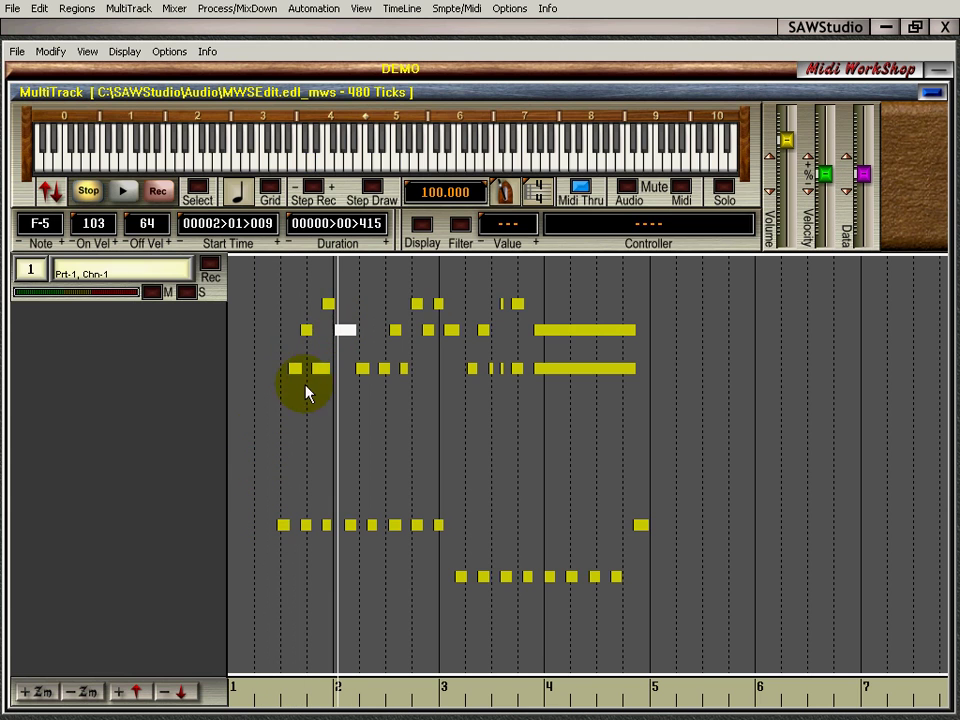
click(252, 428)
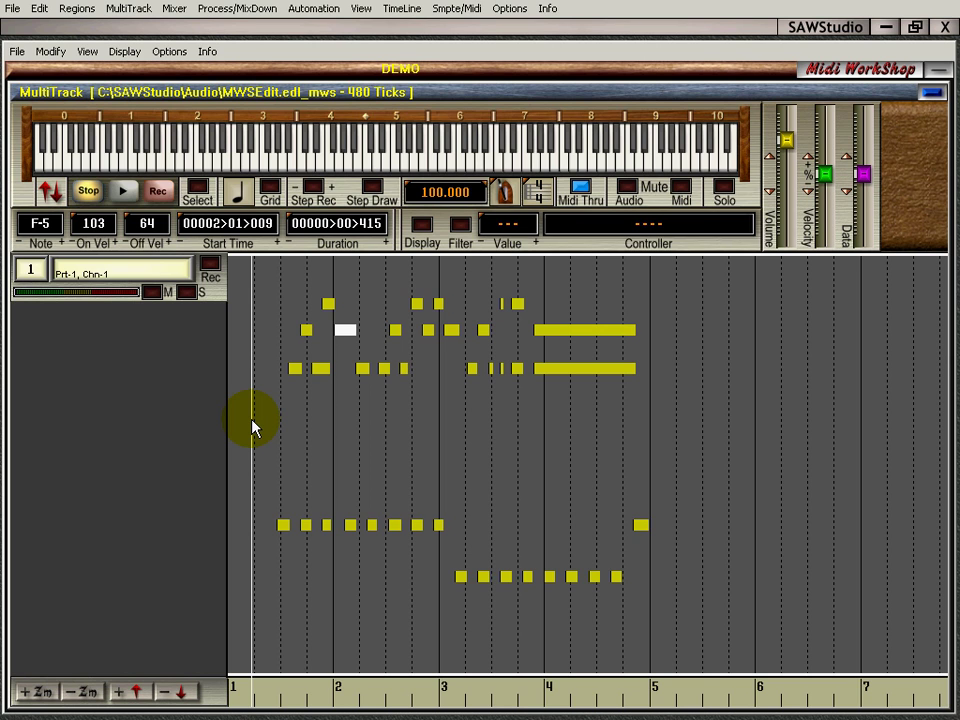
Select the first three D-5 notes one at a time, followed by the long F-5 and D-5 notes spanning measure 4.
click(296, 370)
click(320, 371)
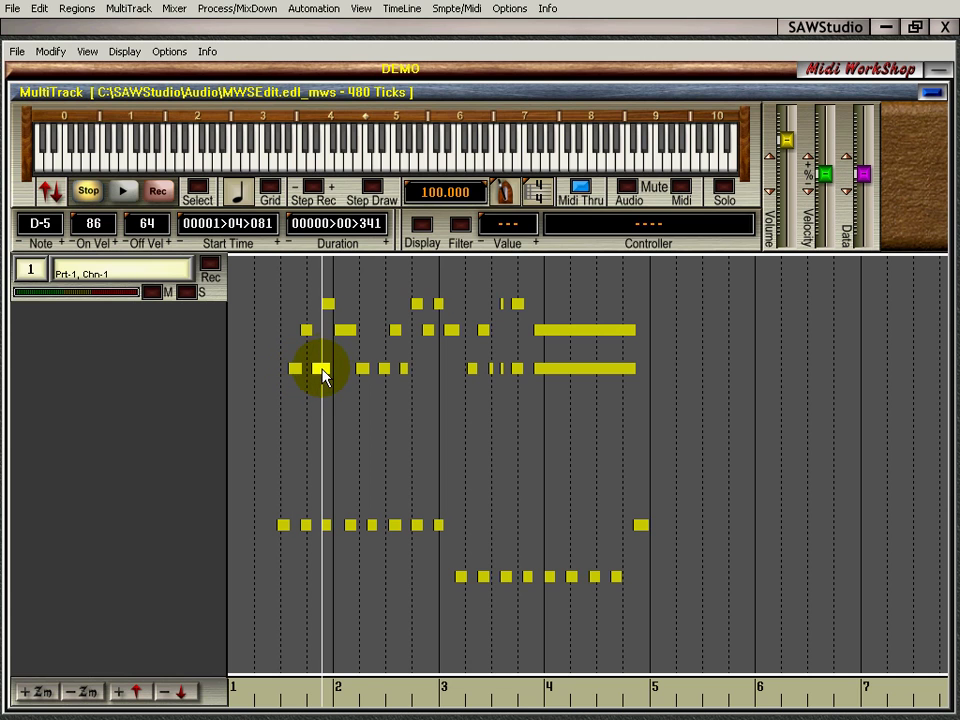
click(365, 370)
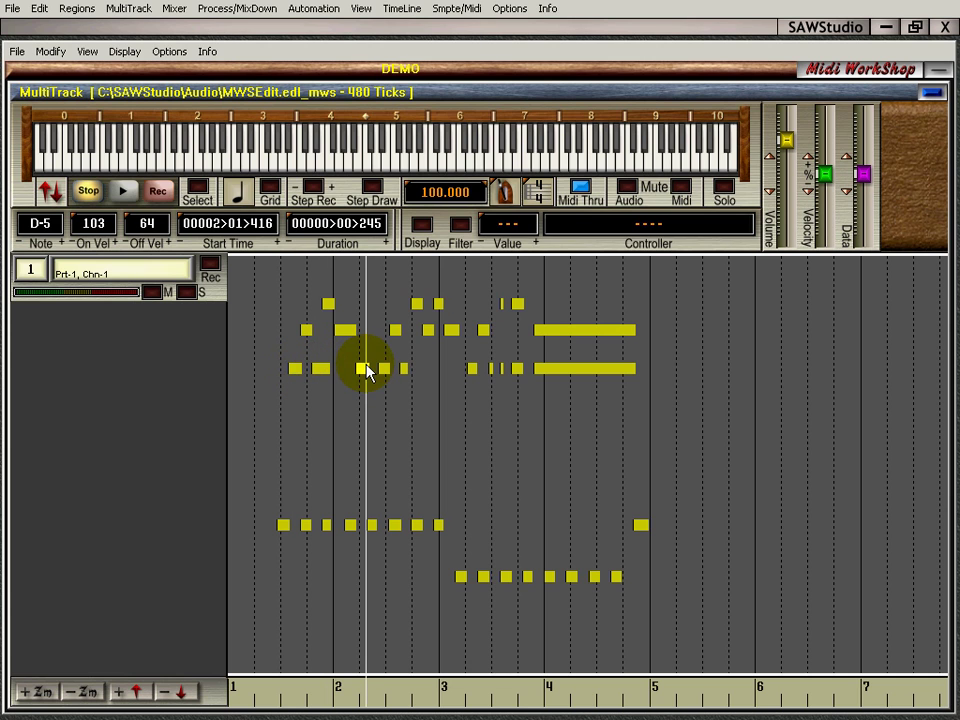
click(565, 330)
click(565, 370)
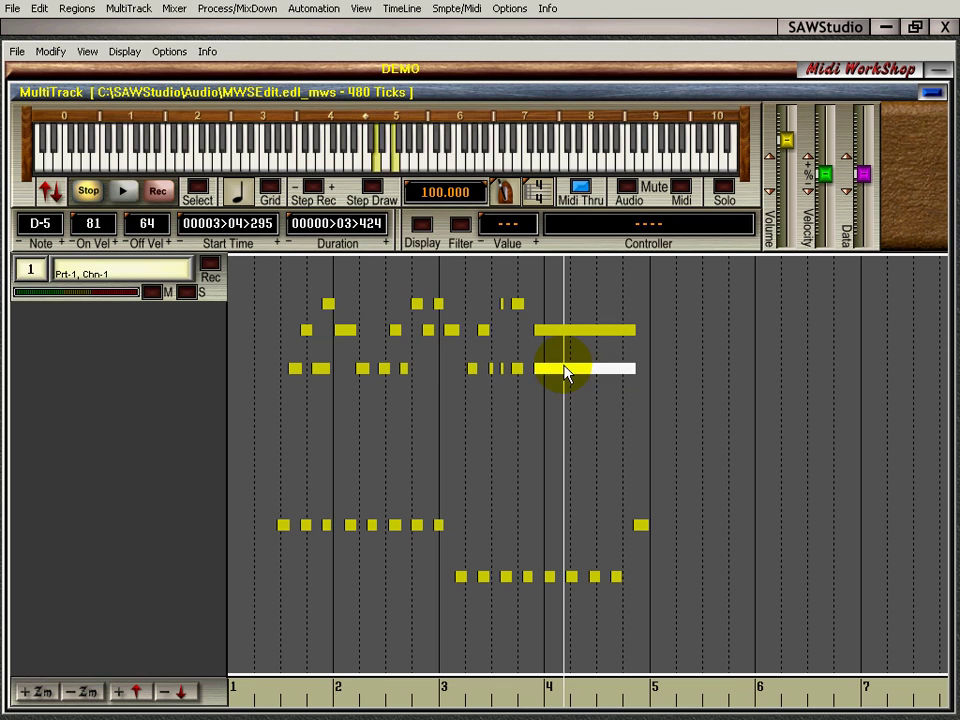
Pick individual F-5 notes in measures 1 and 2, both long measure 4 notes, and a D-5 note in measure 2 to inspect their values.
click(349, 340)
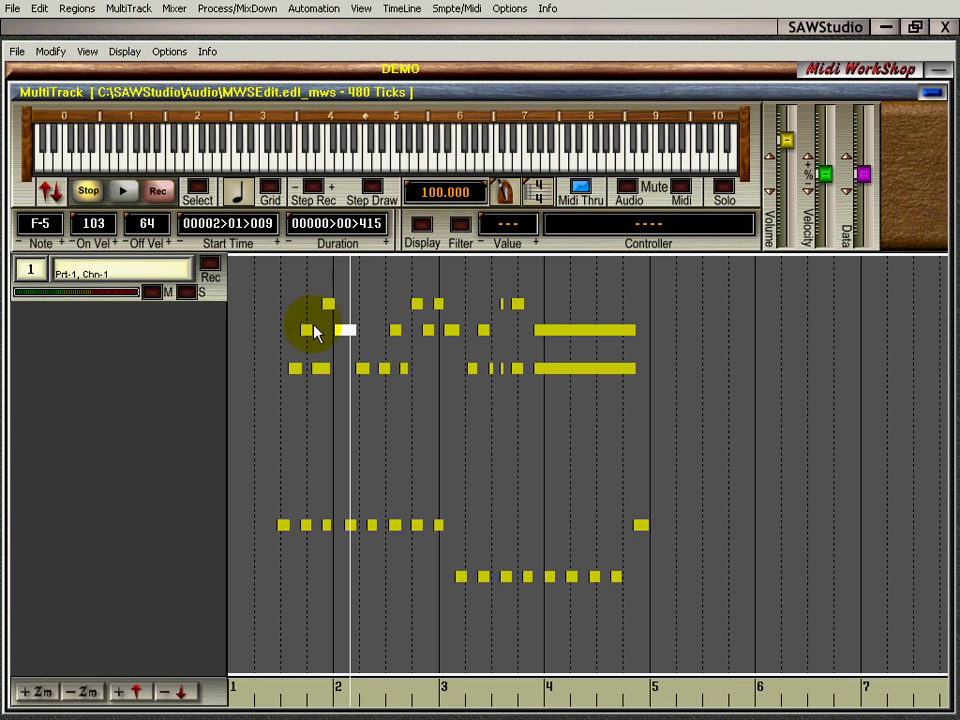
click(307, 333)
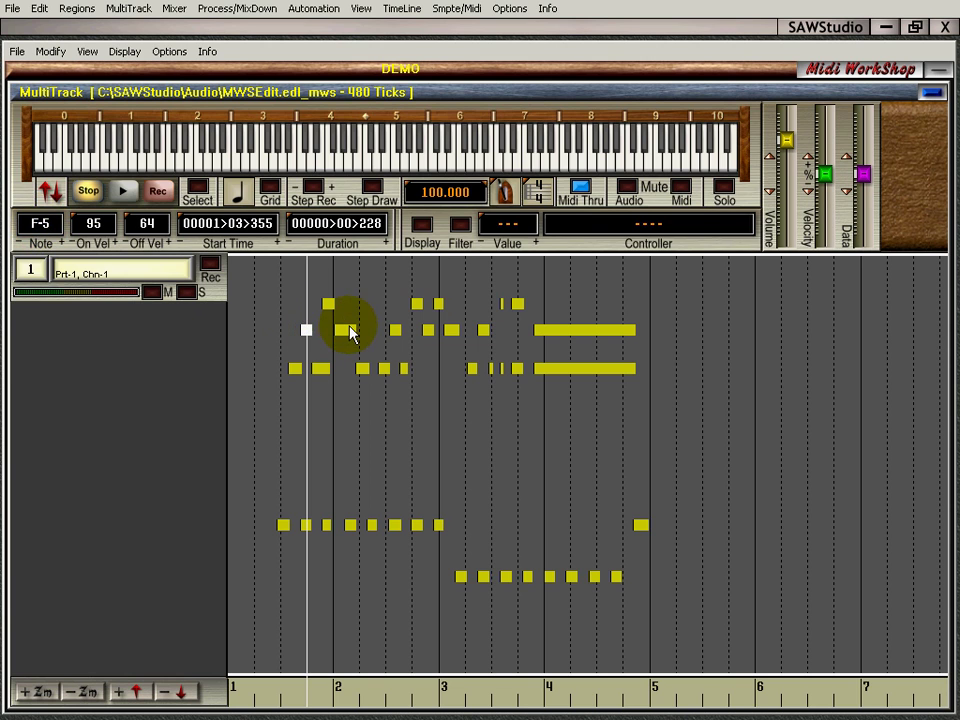
click(350, 333)
click(568, 333)
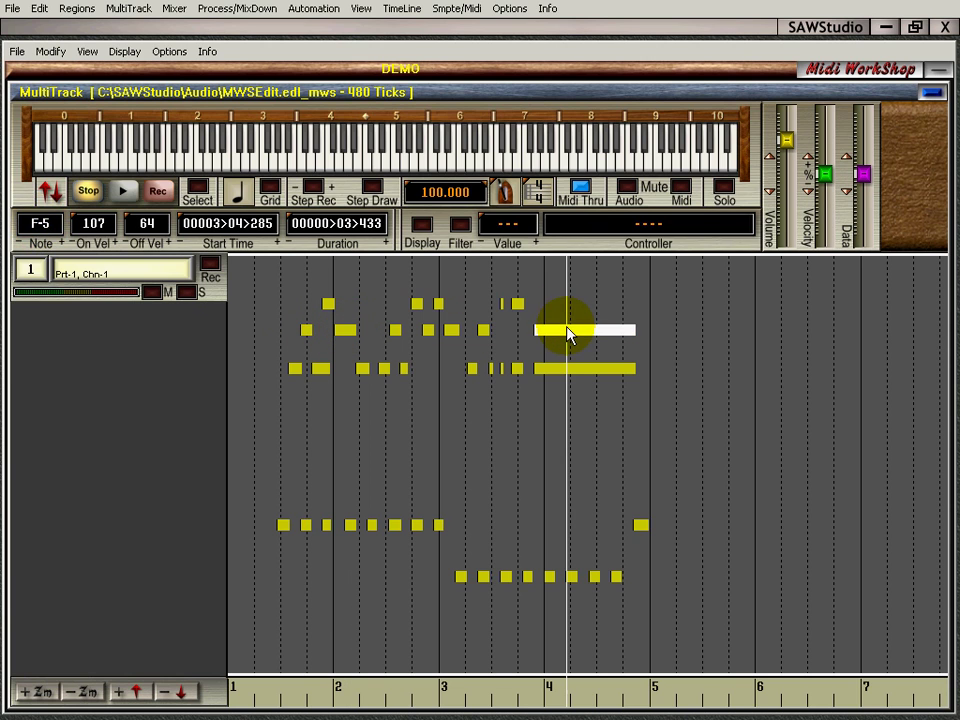
click(570, 369)
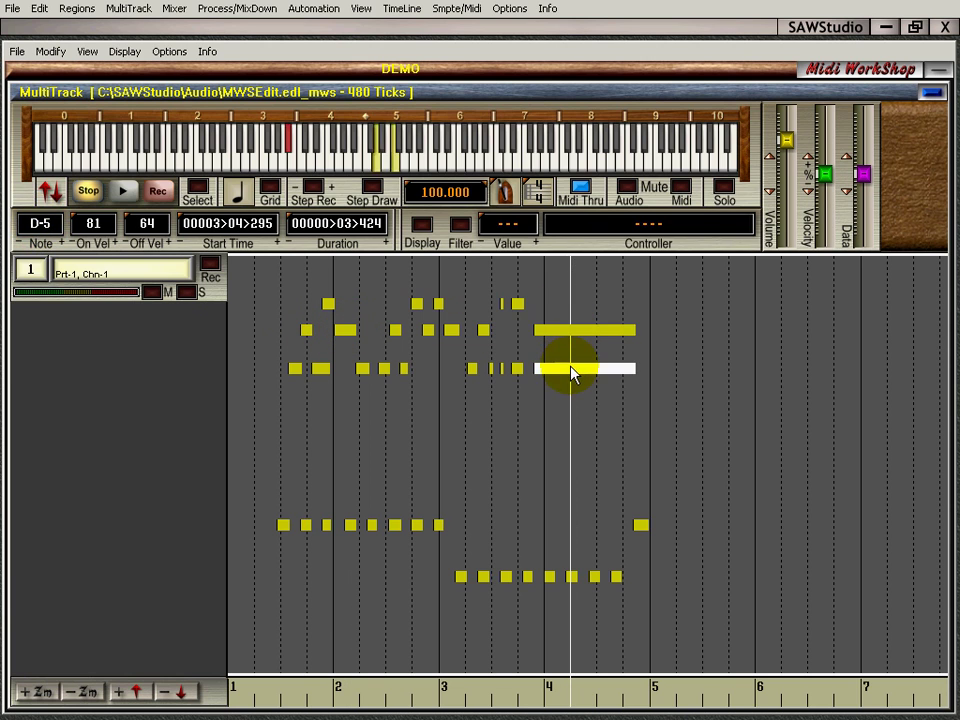
click(420, 535)
click(386, 372)
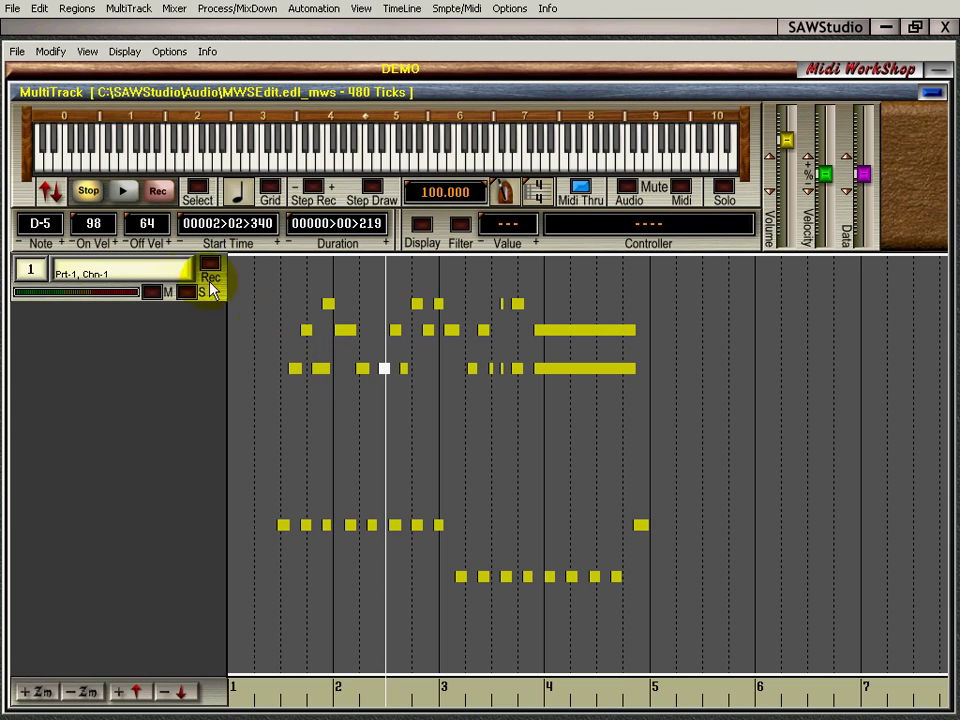
Enable Select mode and multi-select the first two F-5 notes, the G-5 between them, the long F-5, and the D-5 just before it.
click(201, 193)
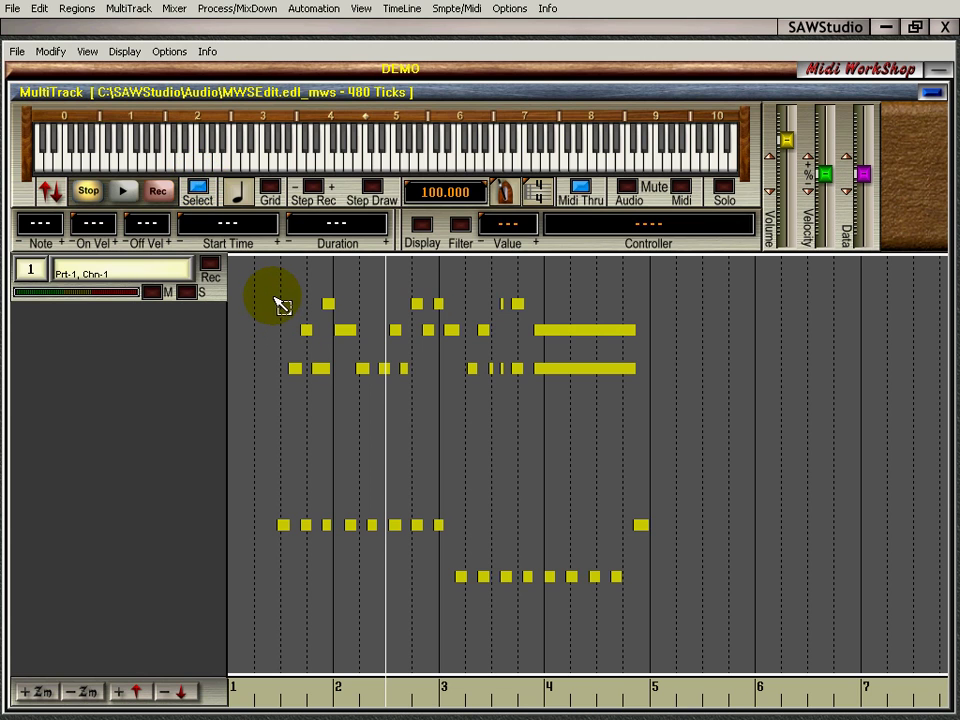
drag(275, 305, 283, 306)
click(310, 334)
ctrl+click(330, 305)
ctrl+click(348, 332)
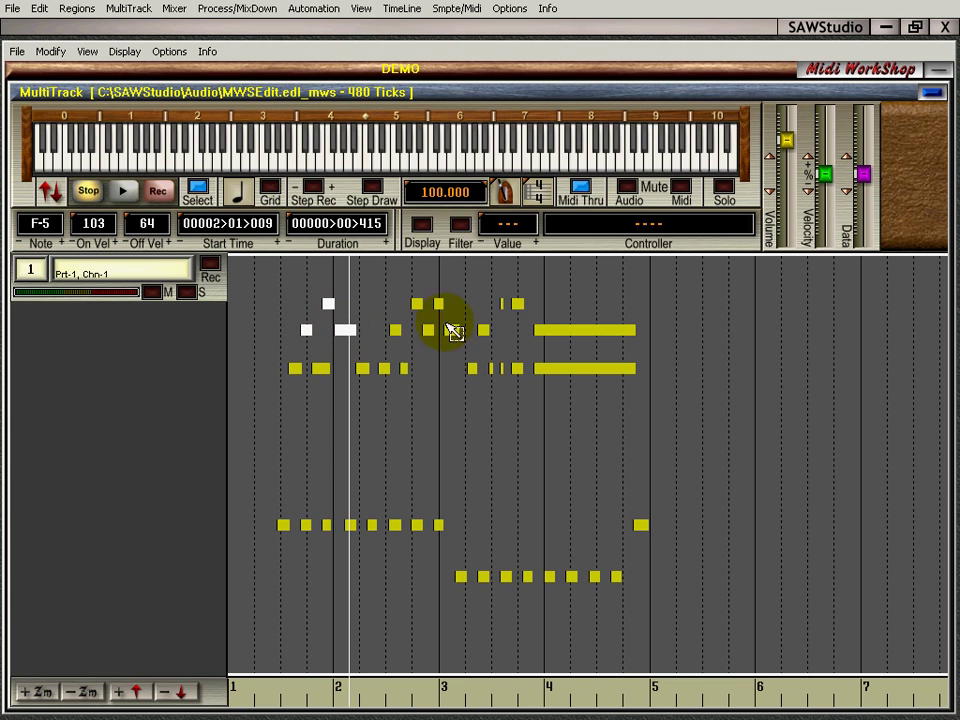
ctrl+click(546, 332)
ctrl+click(517, 368)
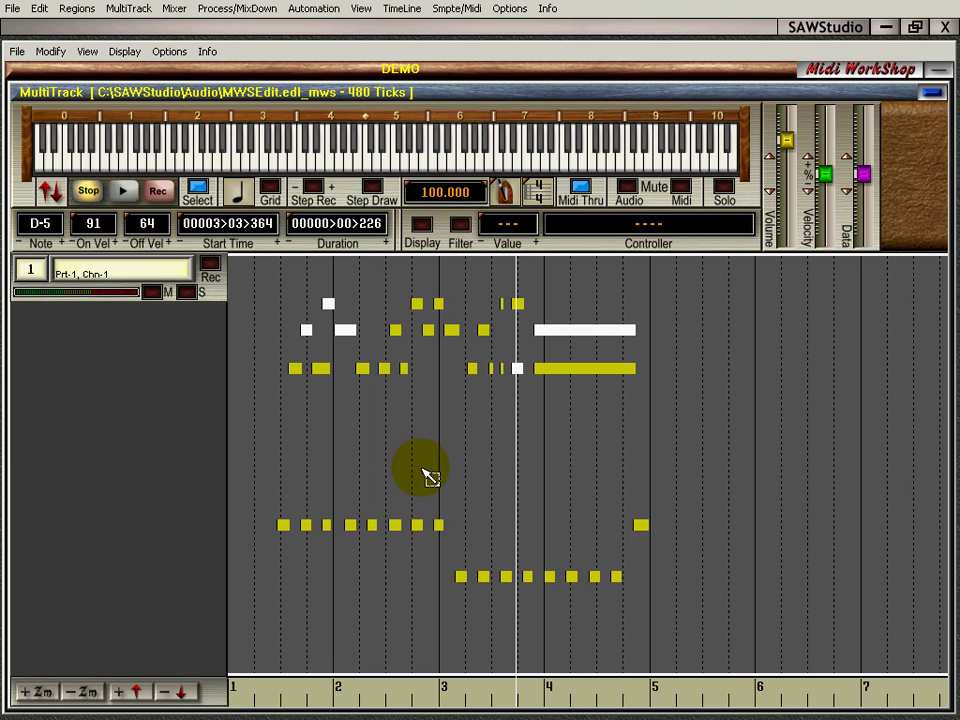
Clear the current note selection, select every note on the track, and deselect them again.
click(430, 477)
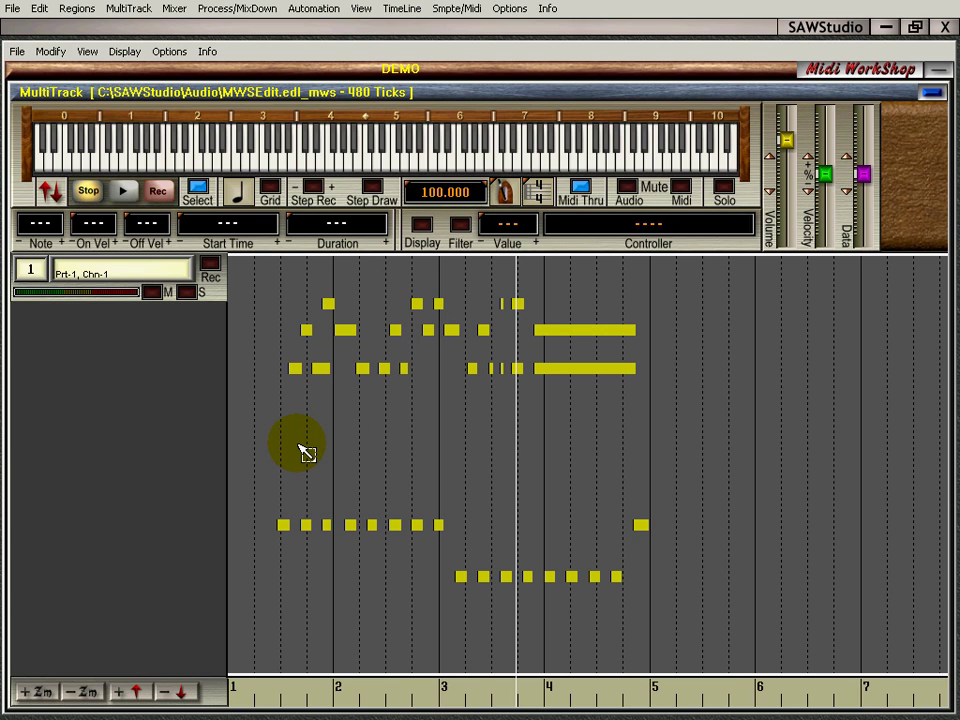
key(ctrl+a)
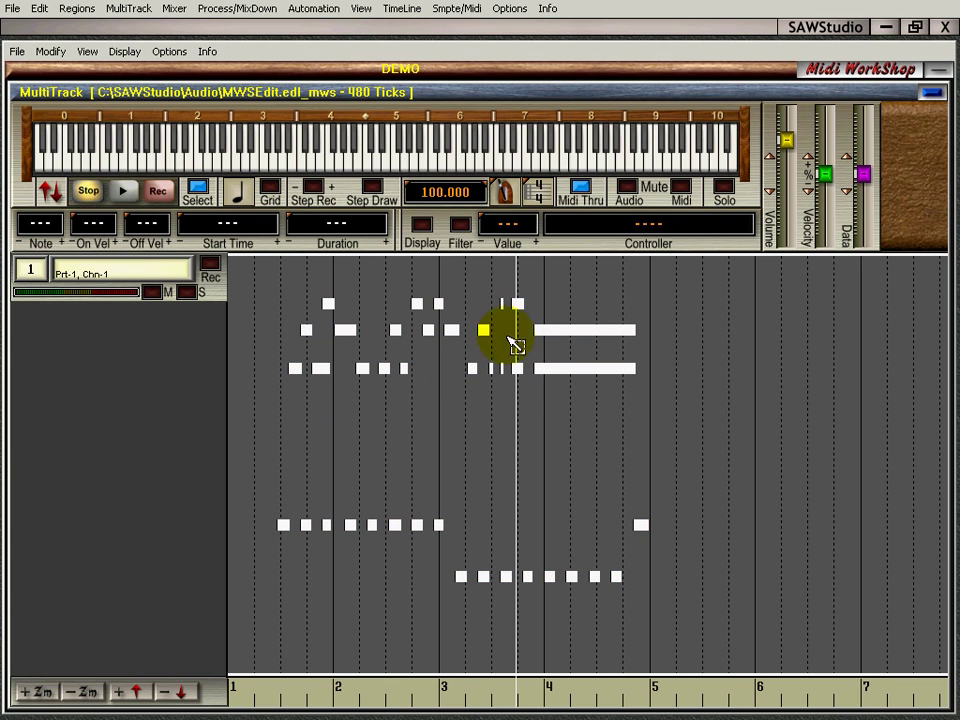
click(303, 438)
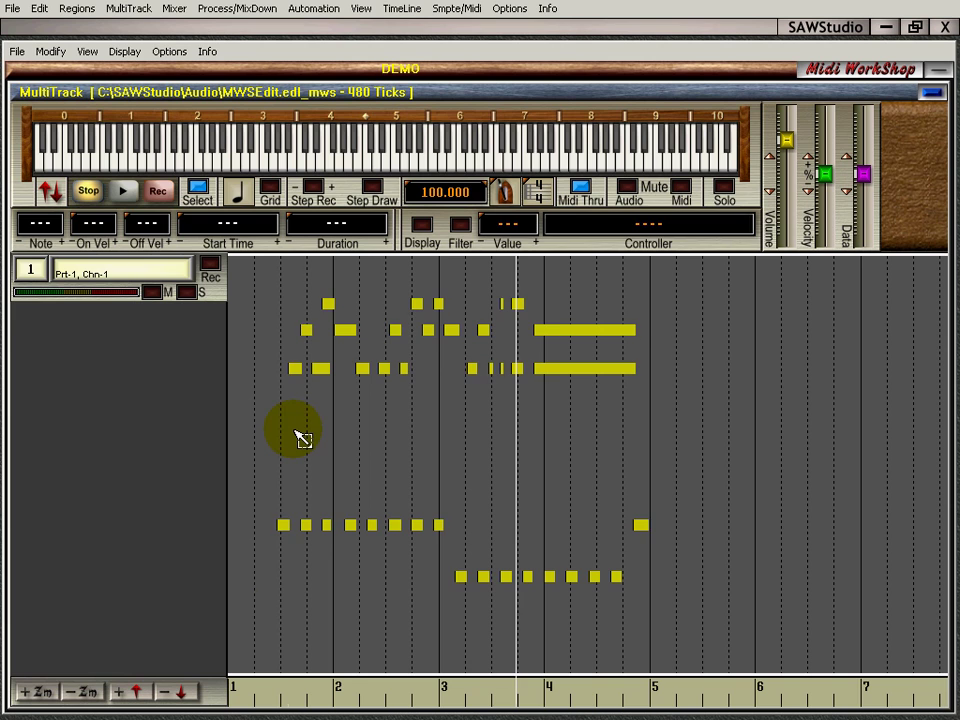
Box-select all notes from below the lowest row in measure 1 up past measure 5, and clear the selection.
click(286, 621)
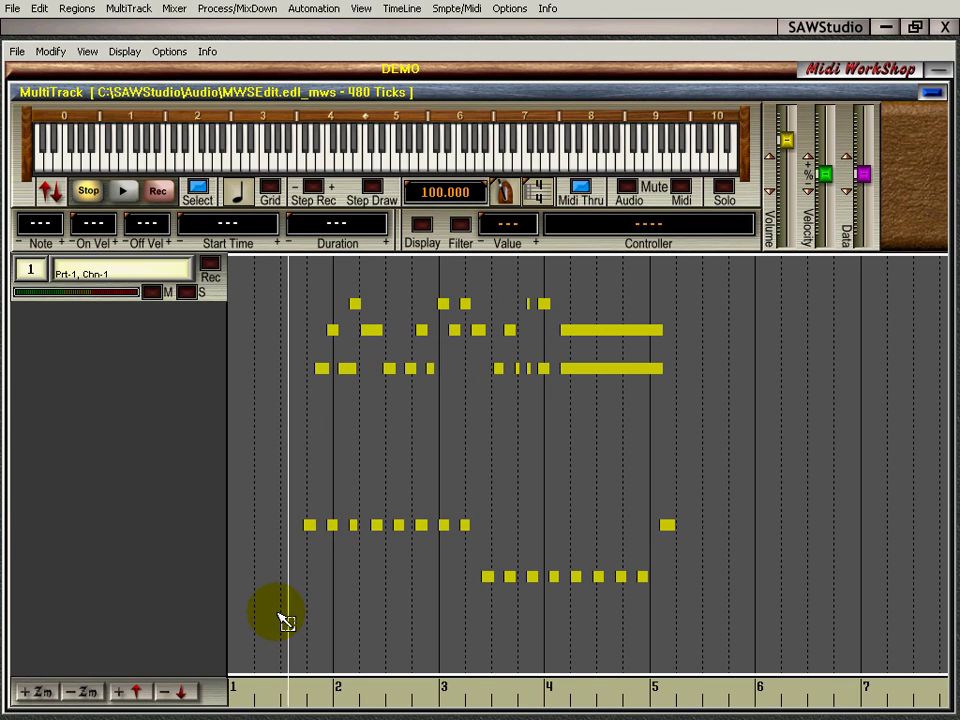
click(258, 650)
click(281, 632)
drag(288, 638, 729, 258)
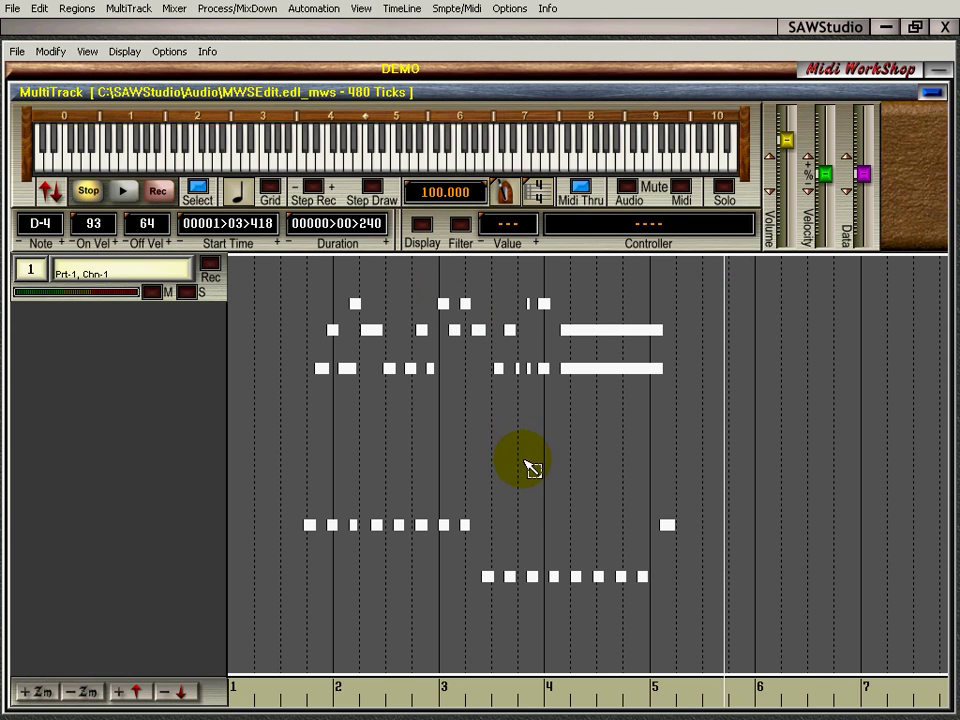
click(316, 425)
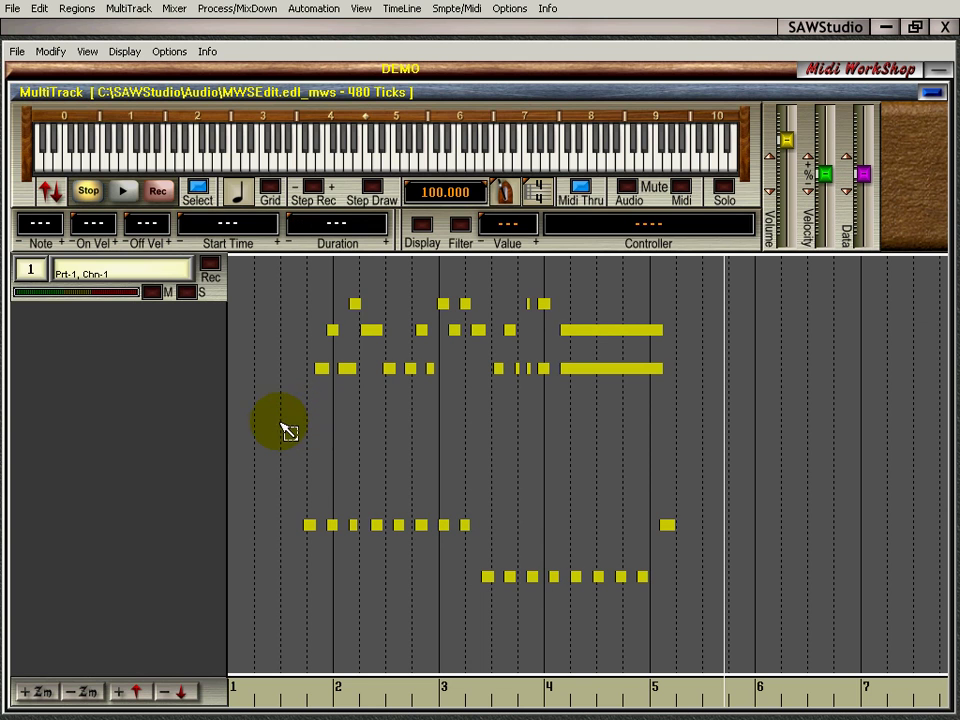
Sweep a selection box through the empty middle area, then across the upper three note rows up to measure 3, and deselect.
drag(257, 442, 810, 412)
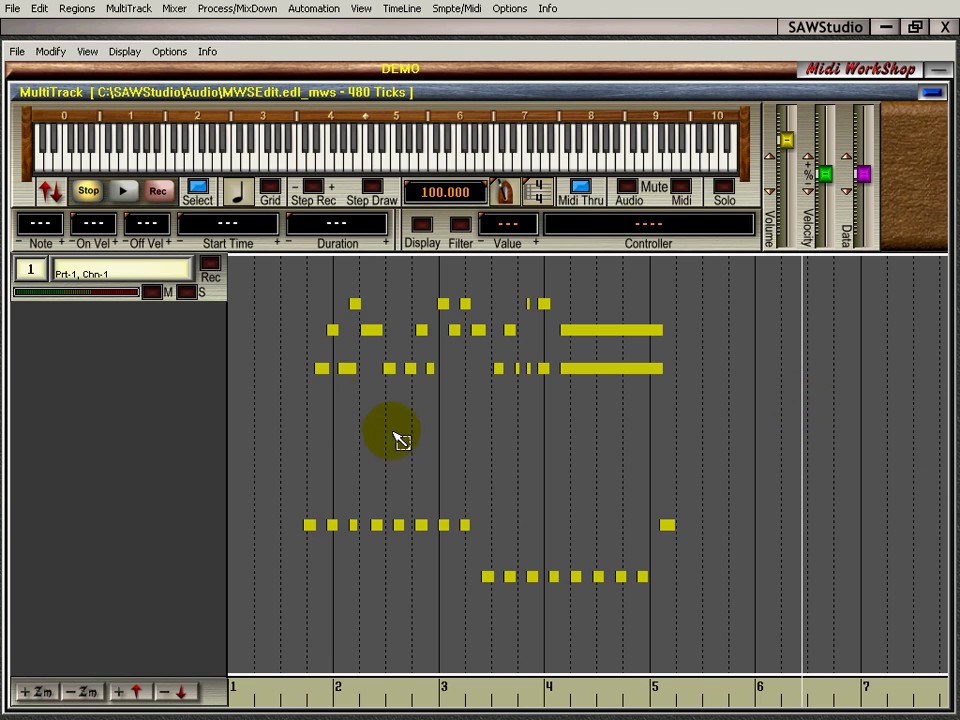
drag(255, 402, 452, 358)
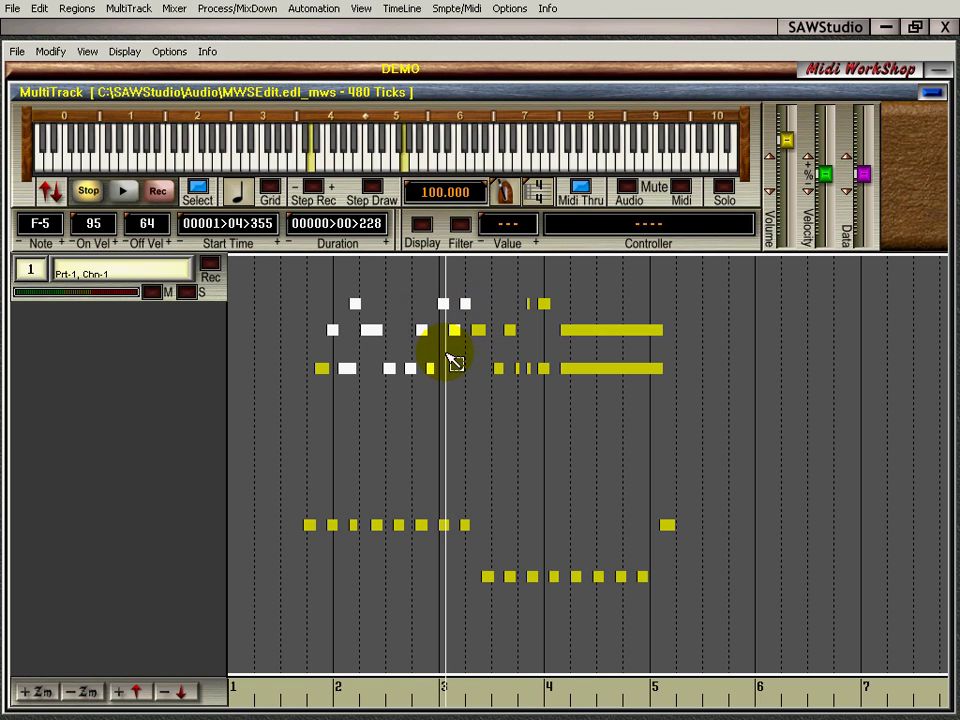
click(400, 490)
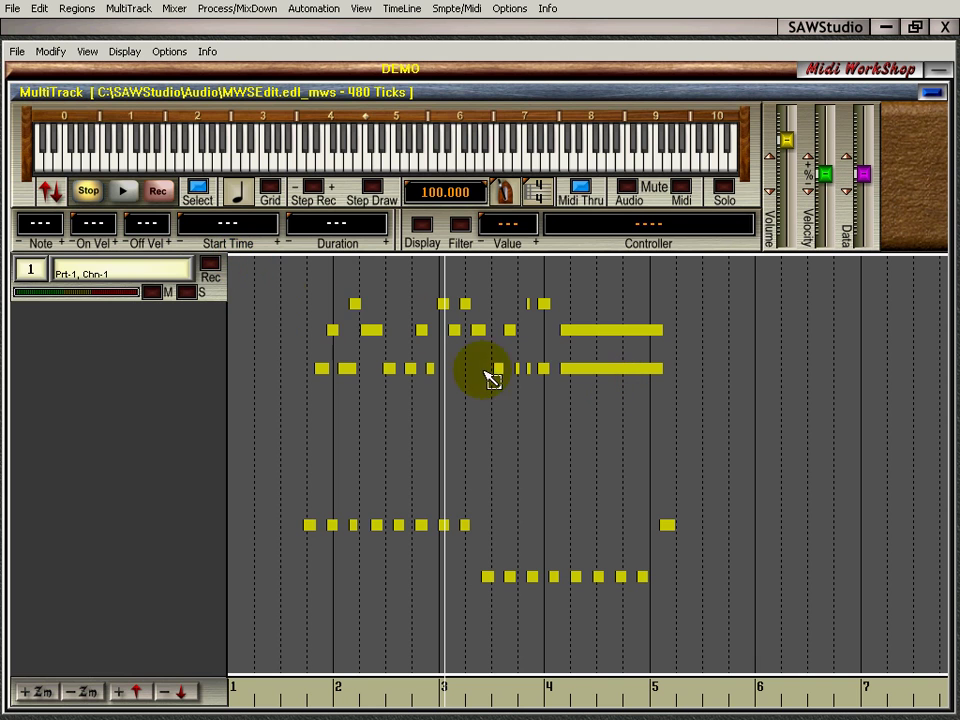
Box-select all notes starting above the first note, clear them, and repeat starting below the lowest row before deselecting.
drag(251, 272, 697, 592)
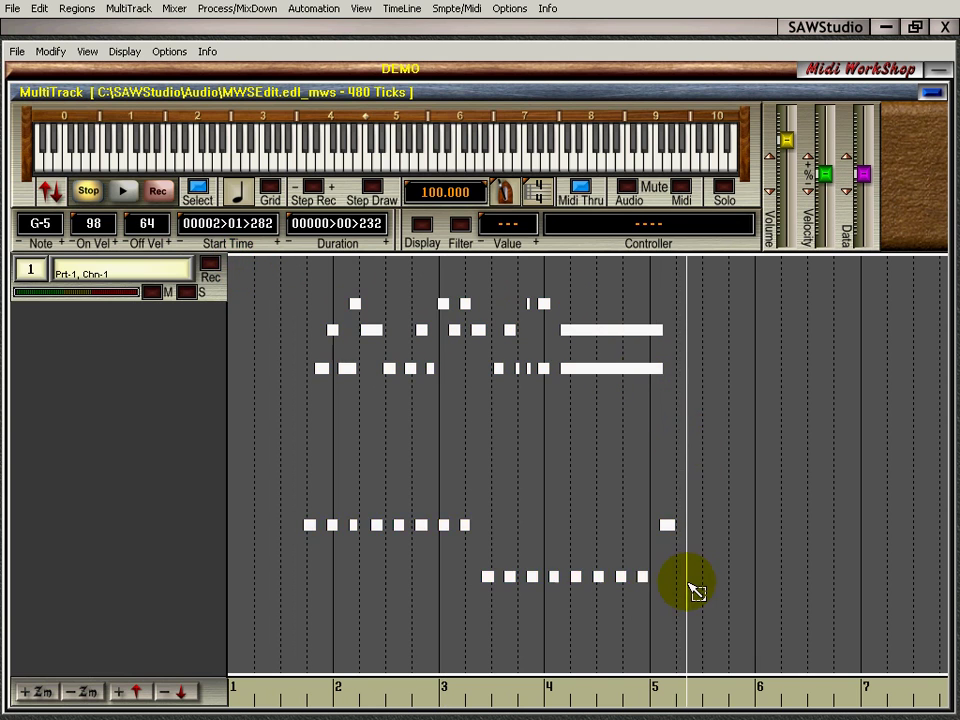
click(279, 594)
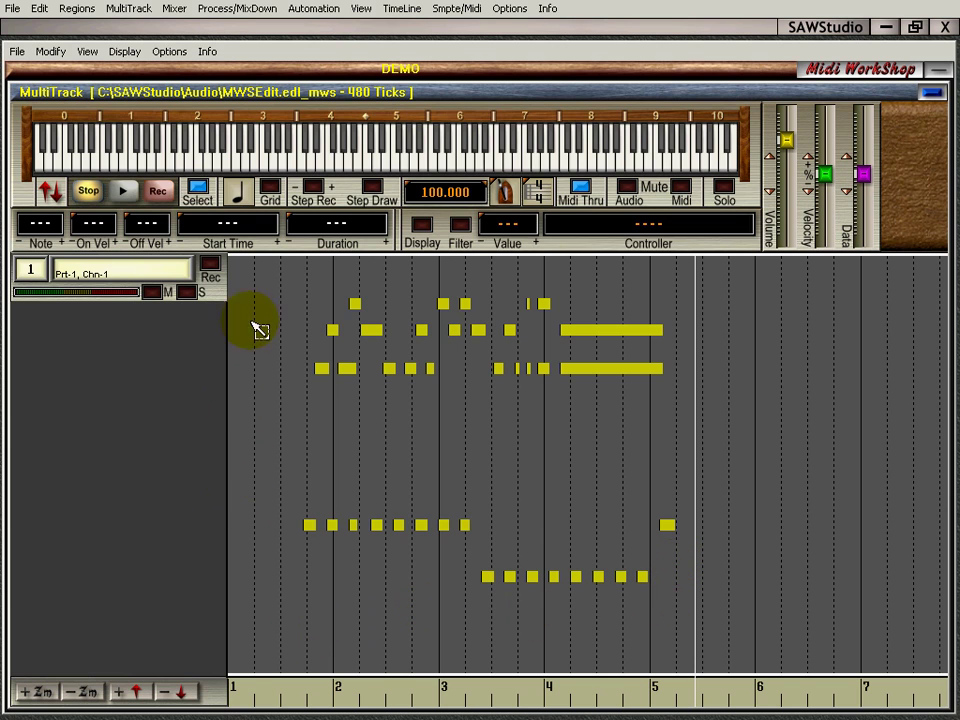
click(265, 625)
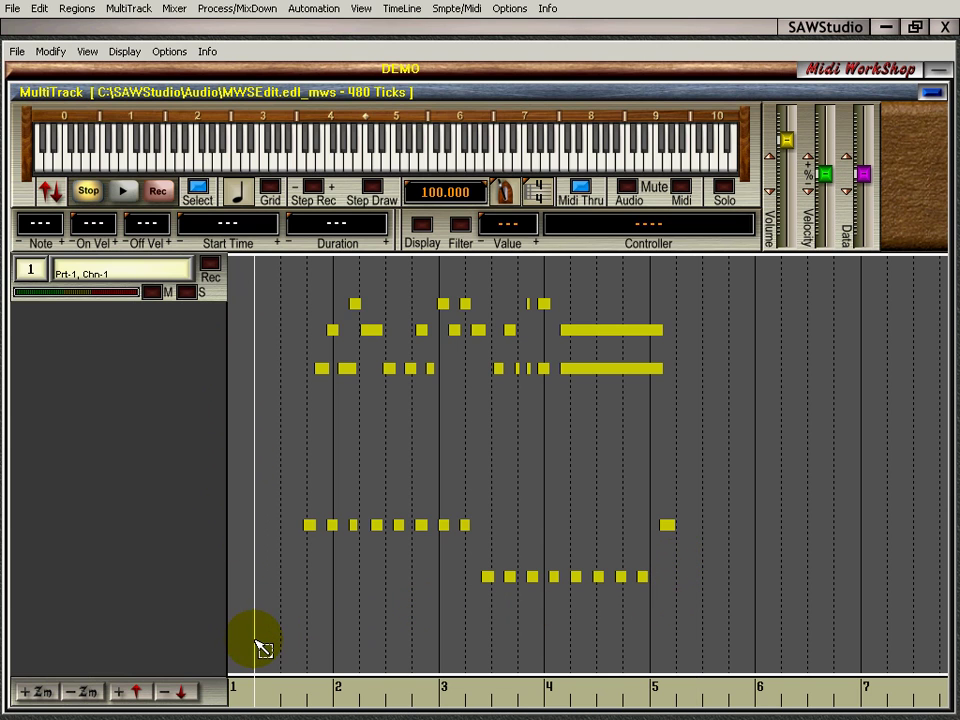
drag(267, 624, 746, 270)
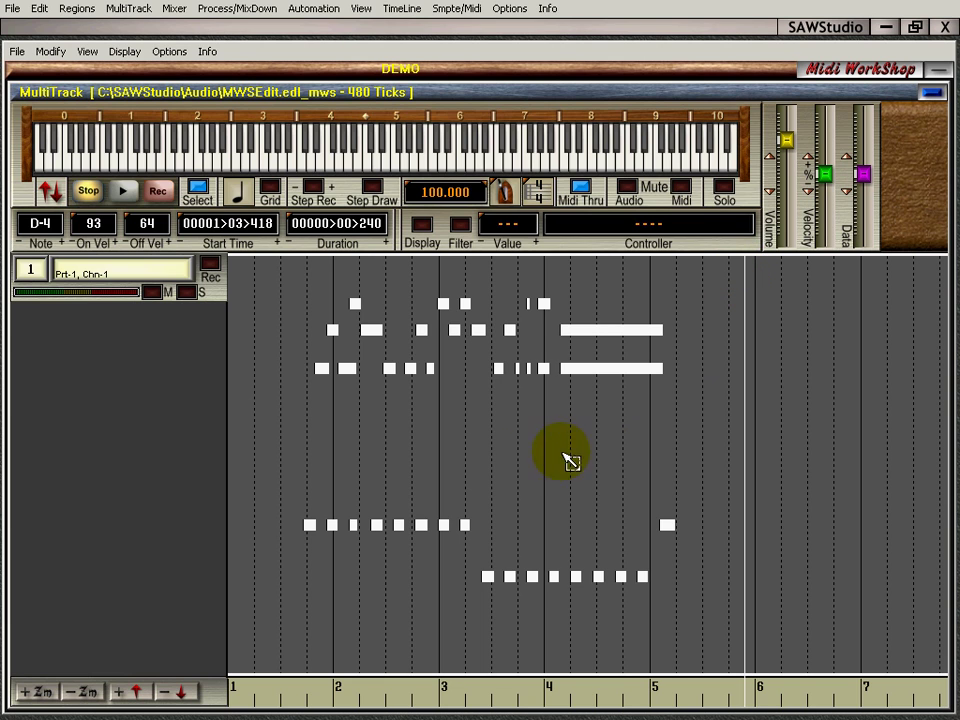
click(333, 465)
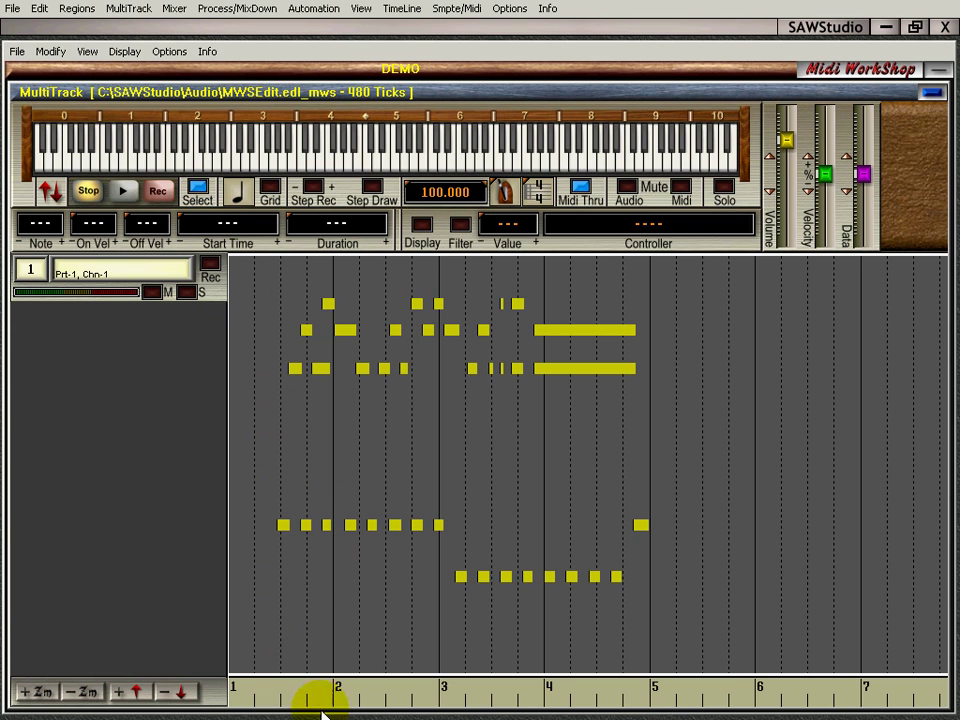
Place the cursor on the timeline in the second half of measure 1, at the first D-5 note.
mouse_move(278, 700)
mouse_down()
mouse_move(697, 688)
mouse_move(529, 699)
mouse_move(240, 696)
mouse_move(645, 684)
mouse_move(294, 690)
mouse_up()
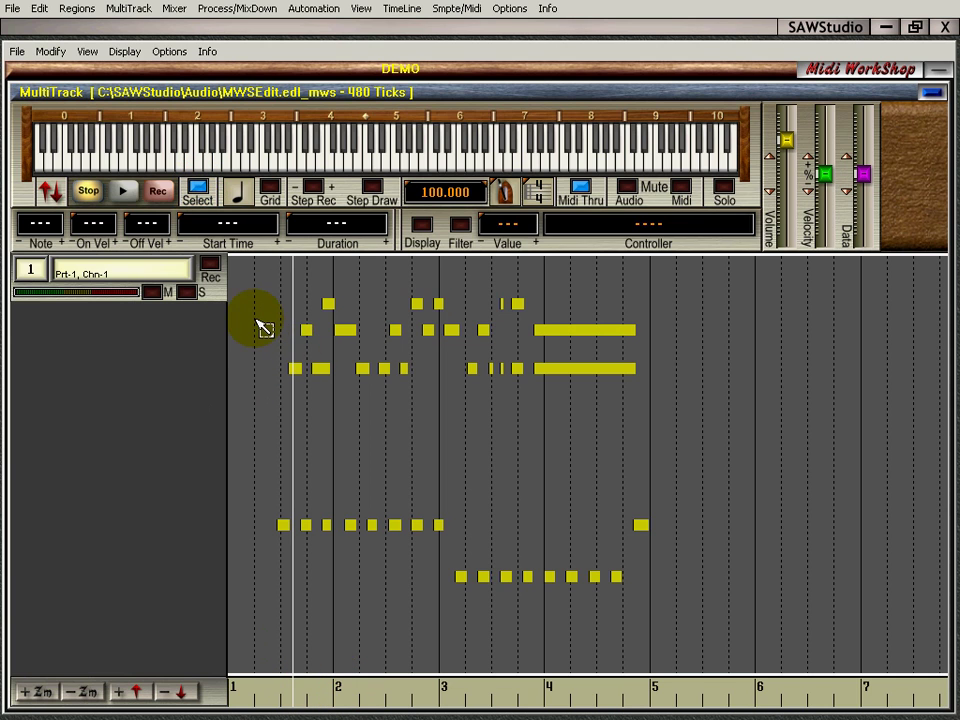
Mark a time range across all rows from measure 1 past measure 5, clear it, and repeat for measure 1 only before deselecting.
click(266, 690)
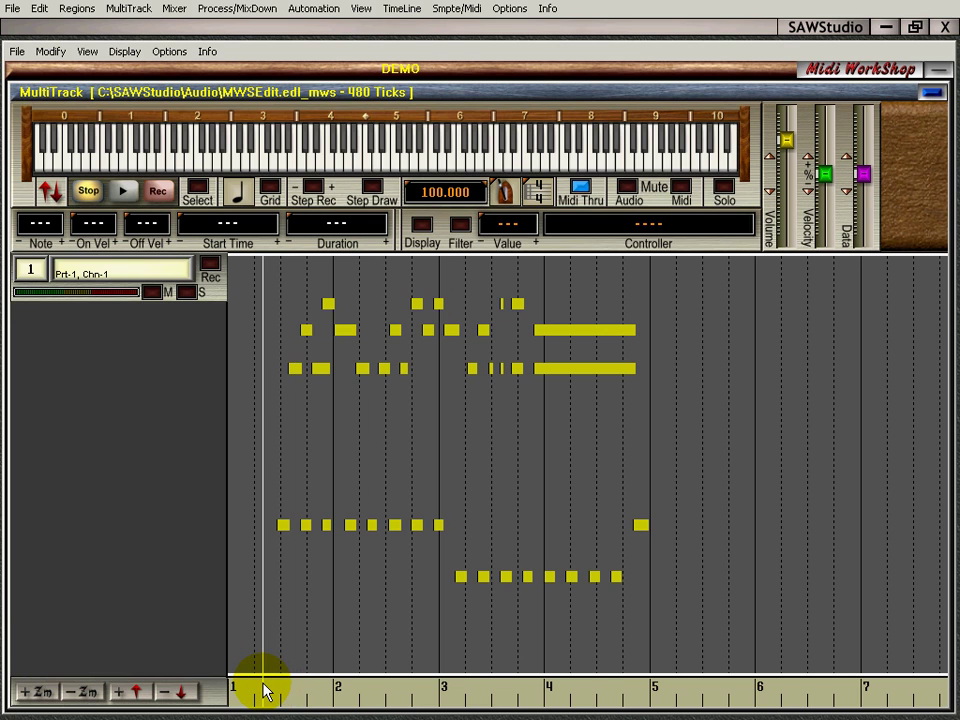
drag(264, 690, 680, 688)
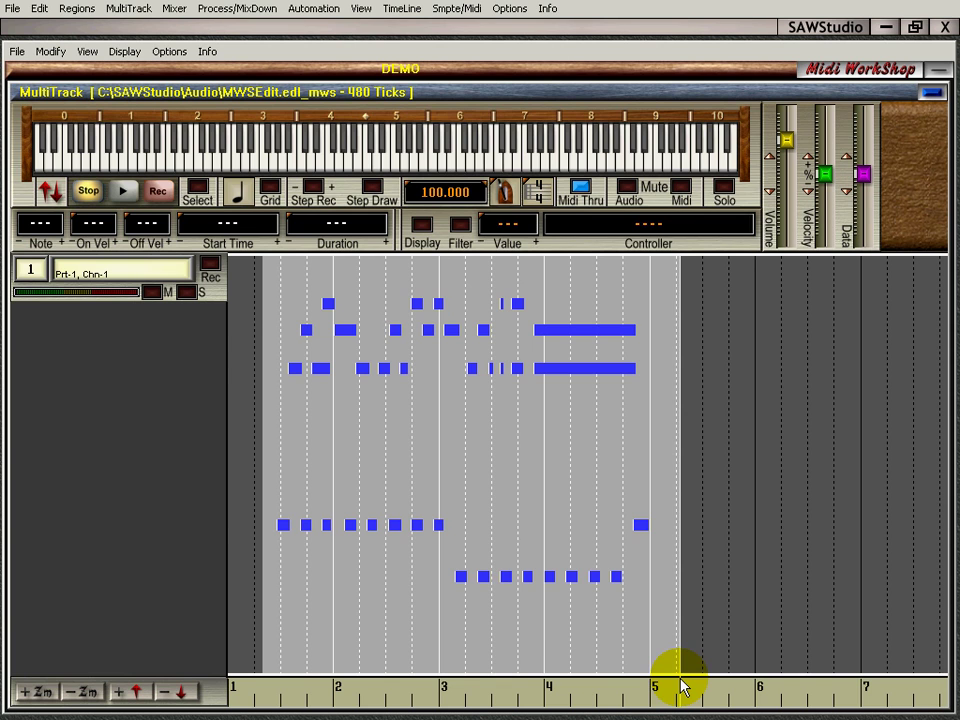
click(520, 505)
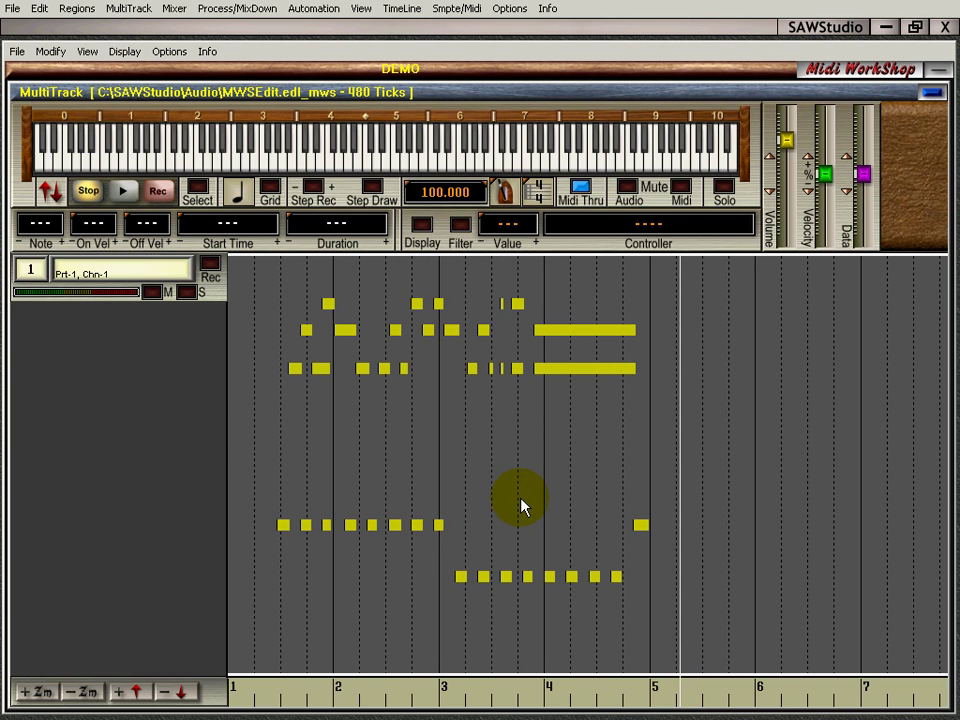
drag(258, 690, 336, 686)
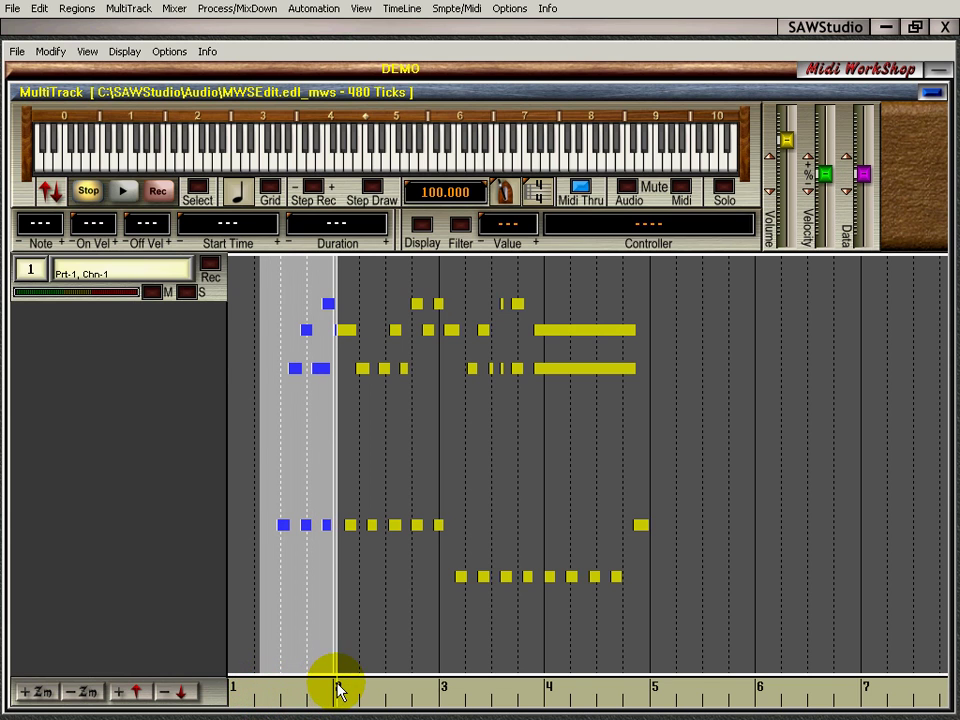
click(306, 423)
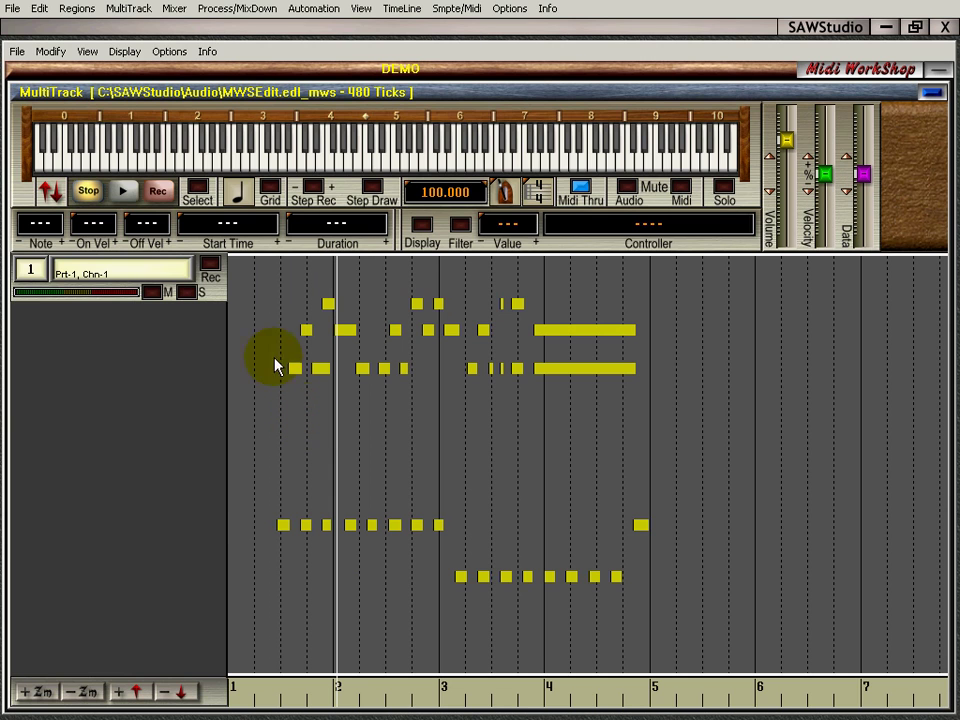
Turn on grid snapping, mark the time range from beat 2 of measure 1 to the start of measure 5, and deselect.
click(270, 187)
drag(253, 688, 663, 686)
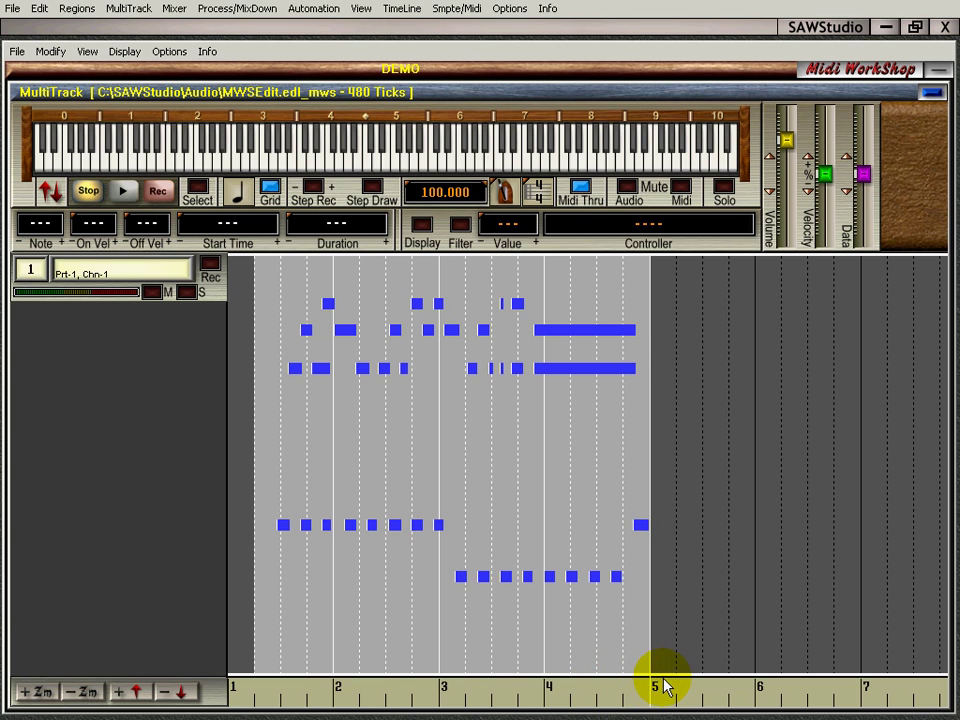
click(497, 432)
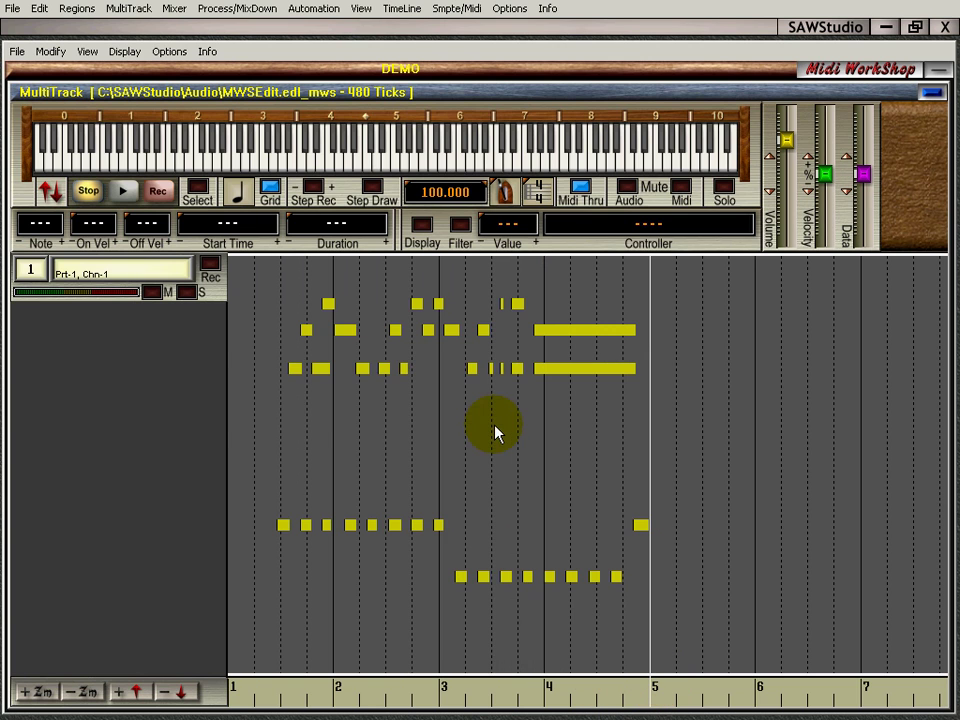
Place the cursor on beat 2 of measure 1 and turn grid snapping off.
click(272, 692)
click(262, 692)
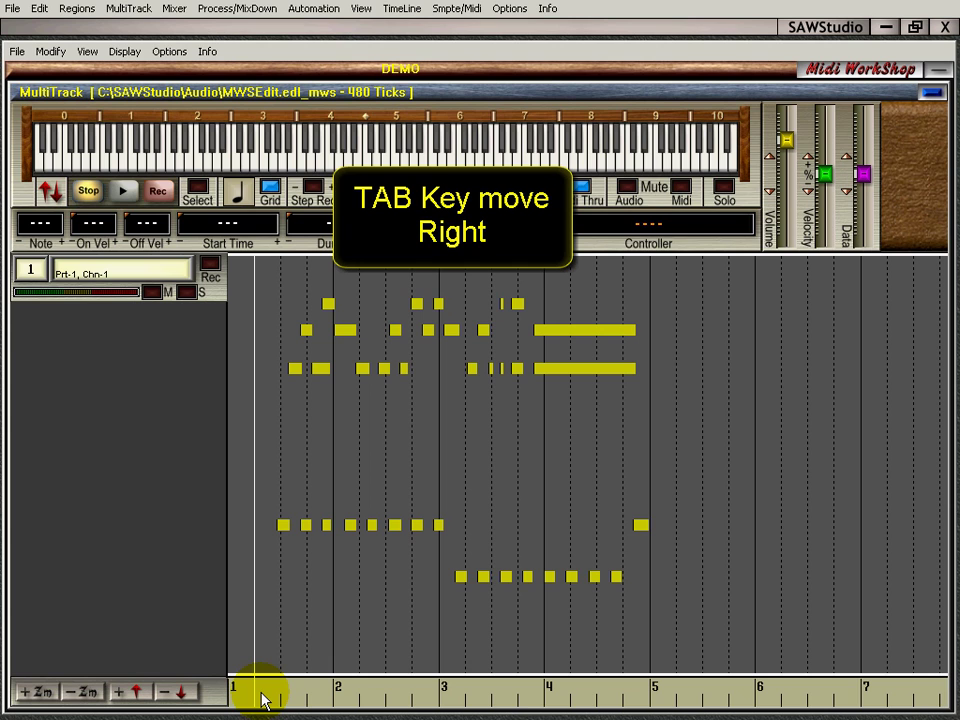
click(270, 190)
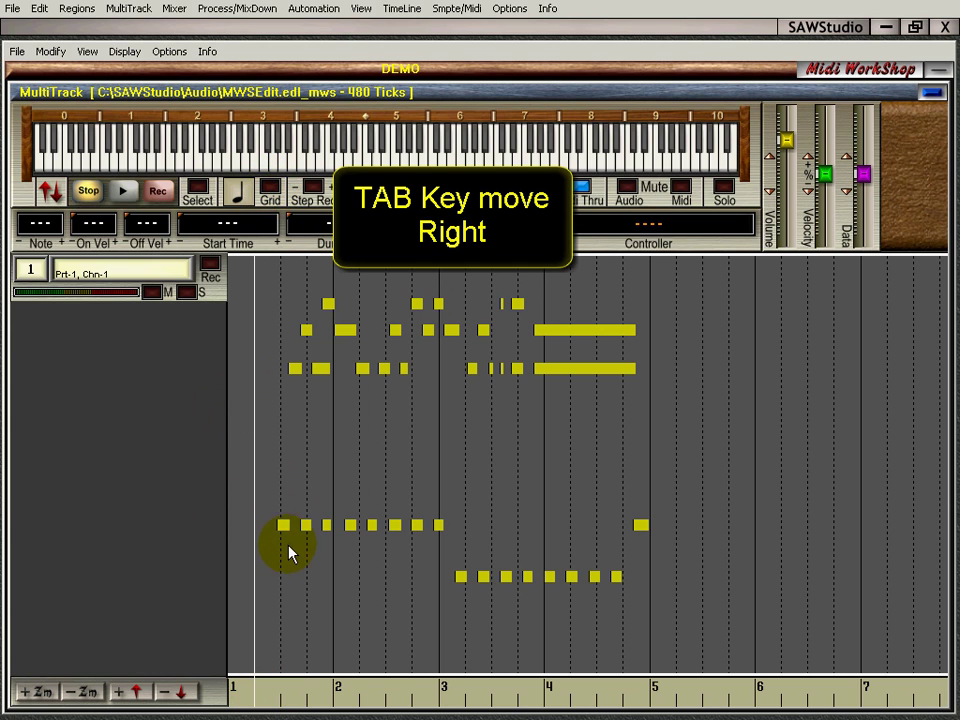
Advance the cursor note by note from the first note in measure 1 to the long notes just before measure 4.
key(Tab)
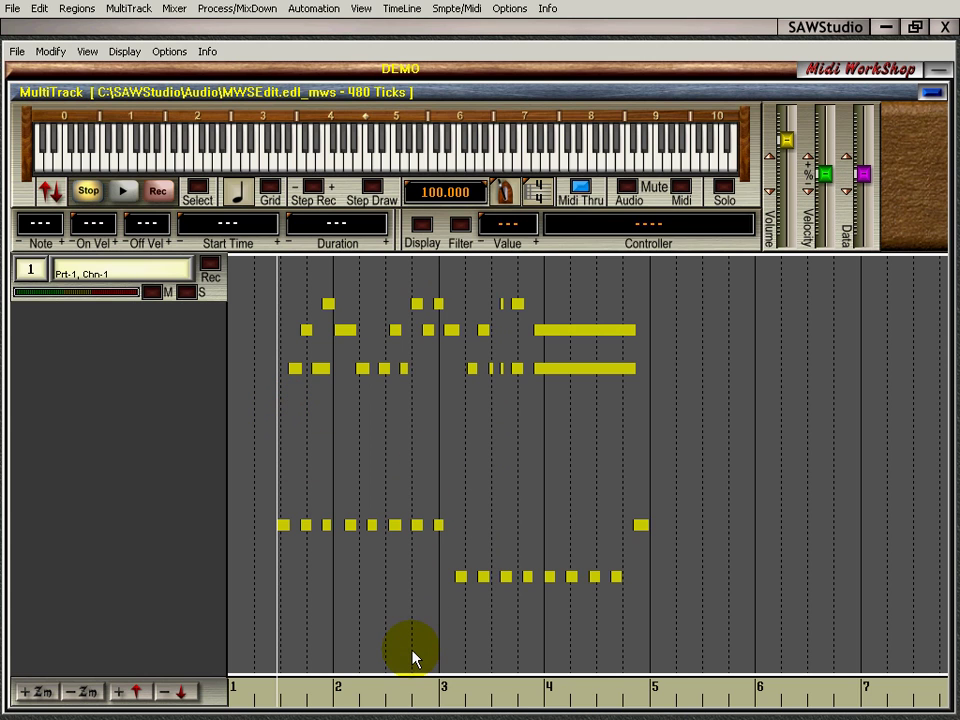
click(297, 370)
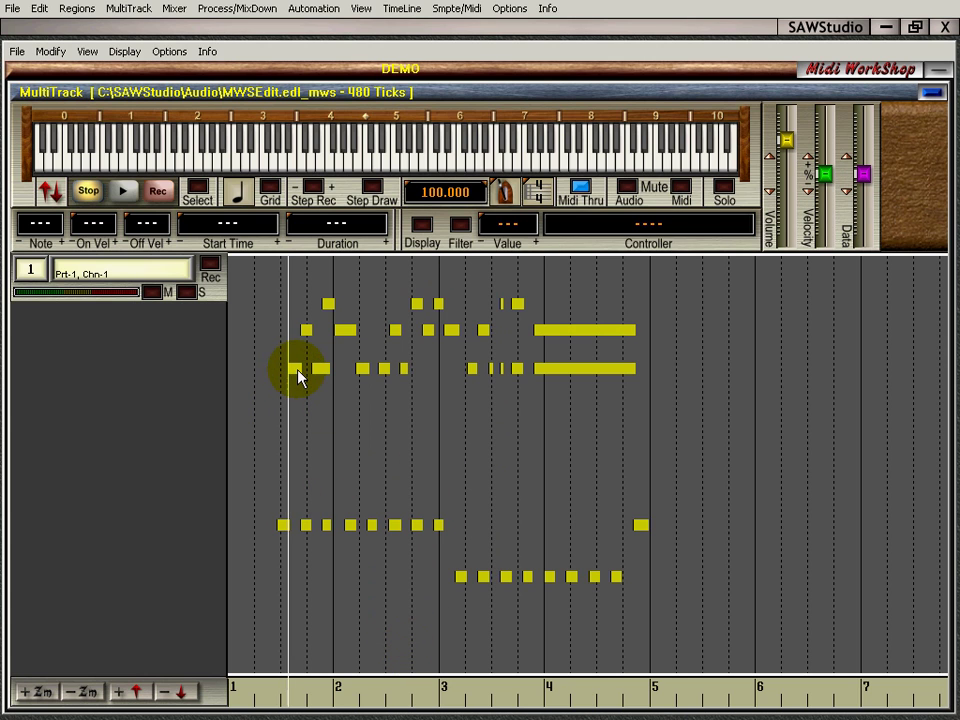
click(308, 335)
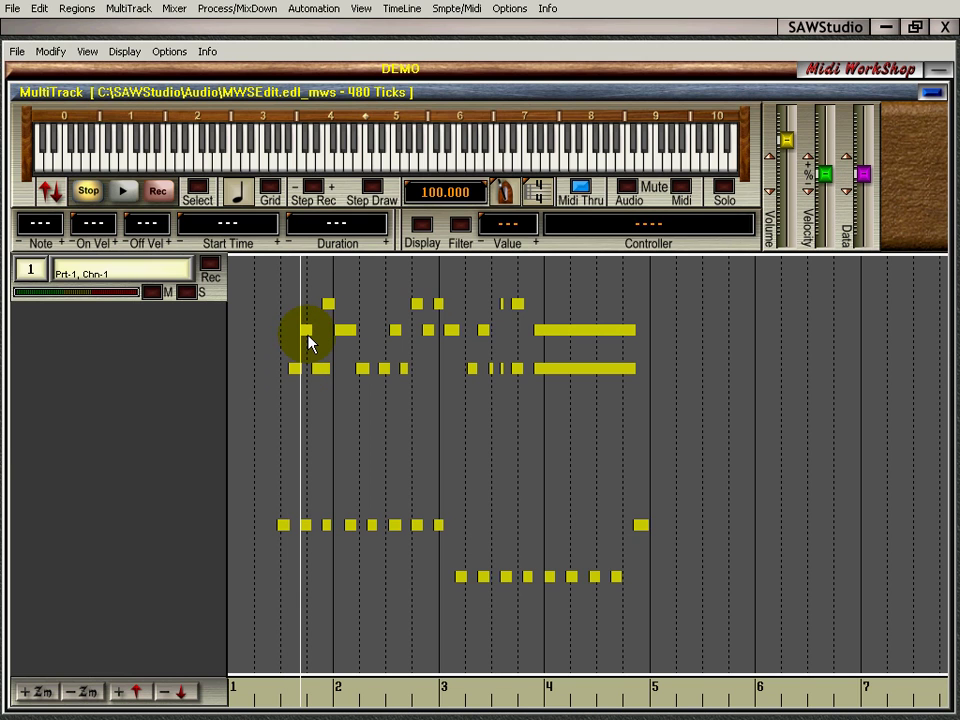
click(332, 372)
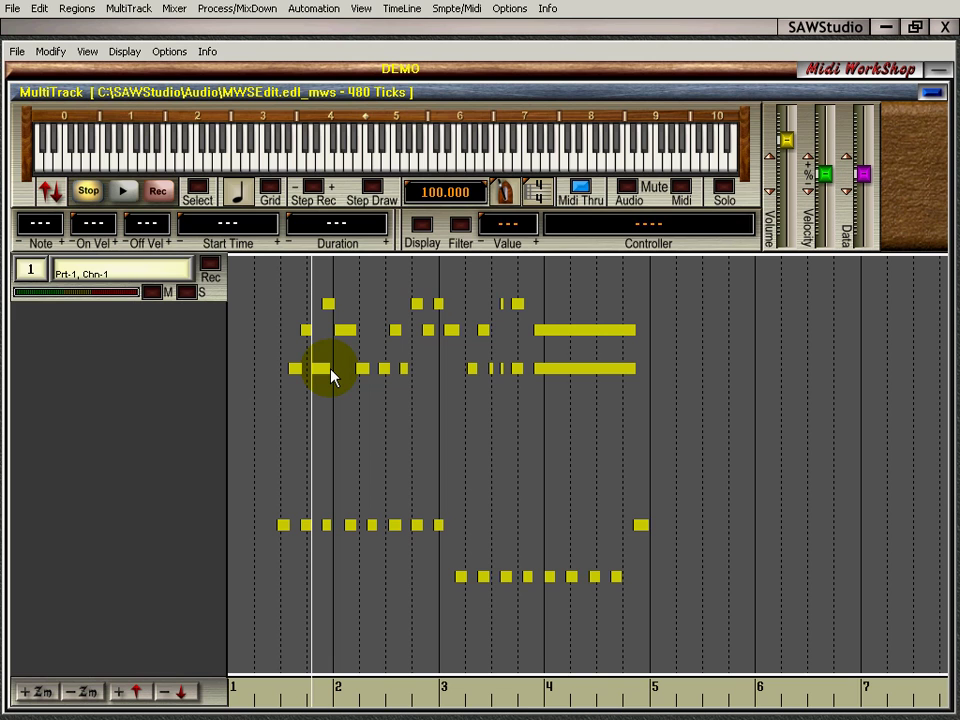
click(527, 347)
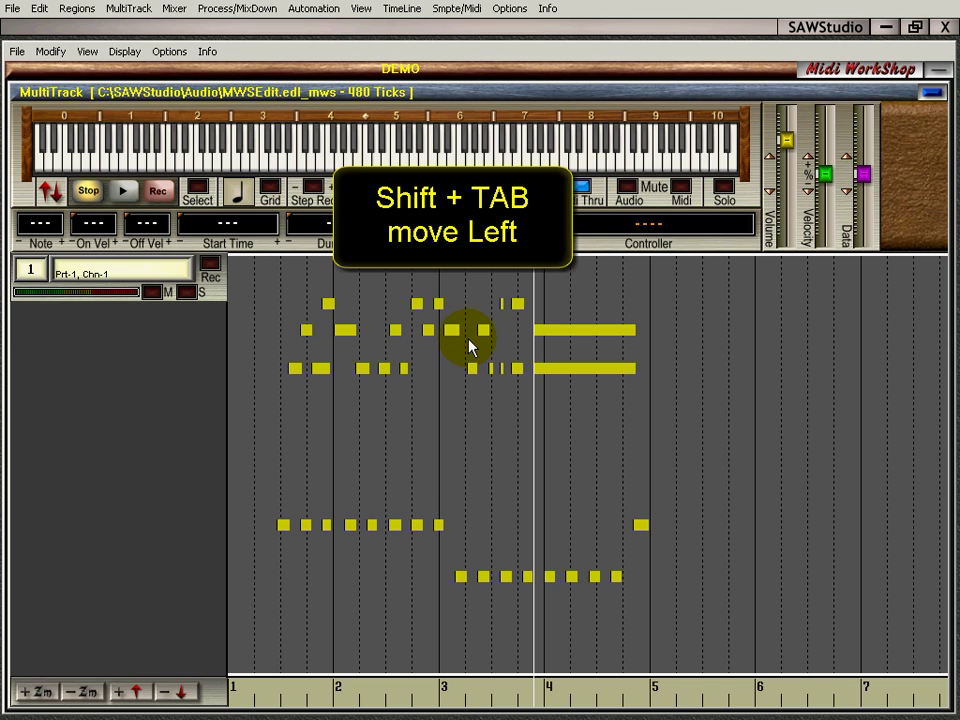
Step the cursor backward through the note boundaries from the long notes before measure 4 to the early part of measure 2.
key(shift+Tab)
key(shift+Tab)
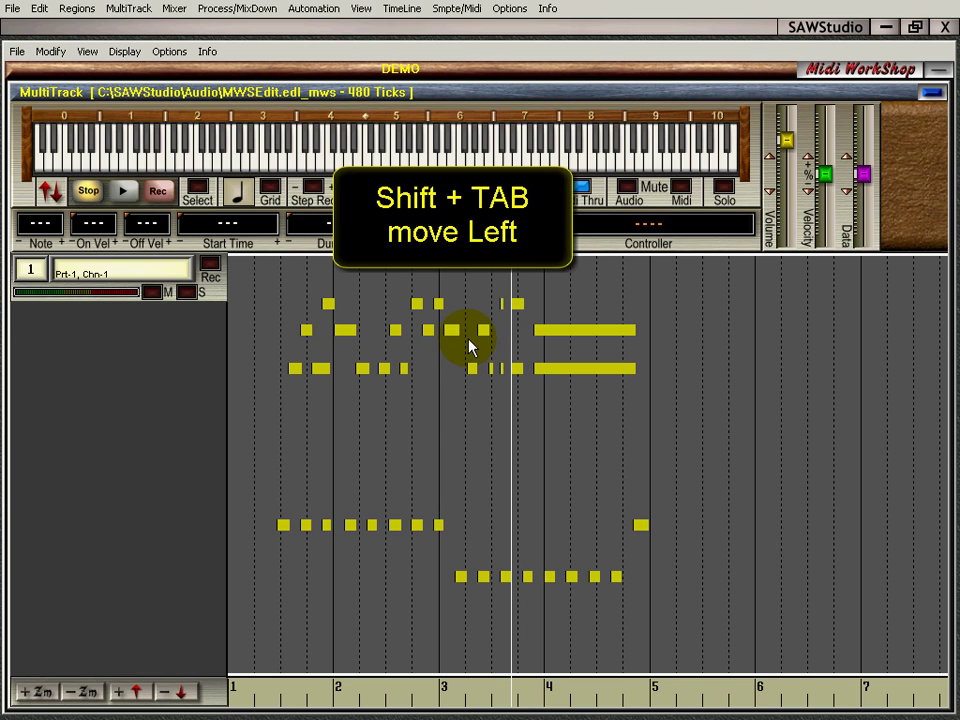
key(shift+Tab)
key(shift+Tab)
key(shift+Tab)
key(shift+Tab)
key(shift+Tab)
key(shift+Tab)
key(shift+Tab)
key(shift+Tab)
key(shift+Tab)
key(shift+Tab)
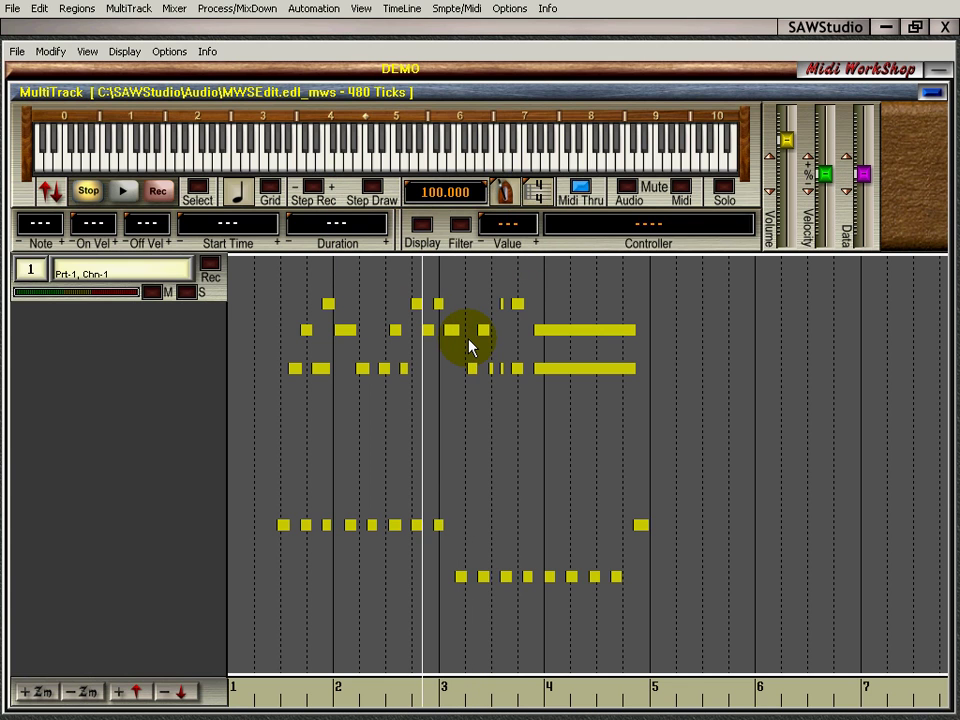
key(shift+Tab)
key(shift+Tab)
key(shift+Tab)
key(shift+Tab)
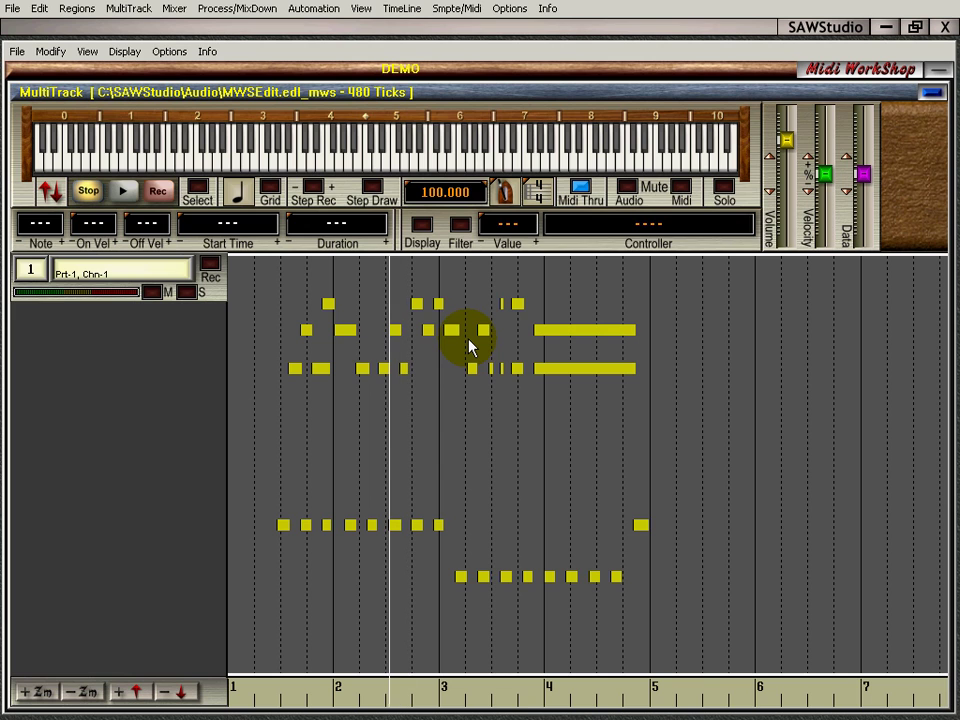
key(shift+Tab)
key(shift+Tab)
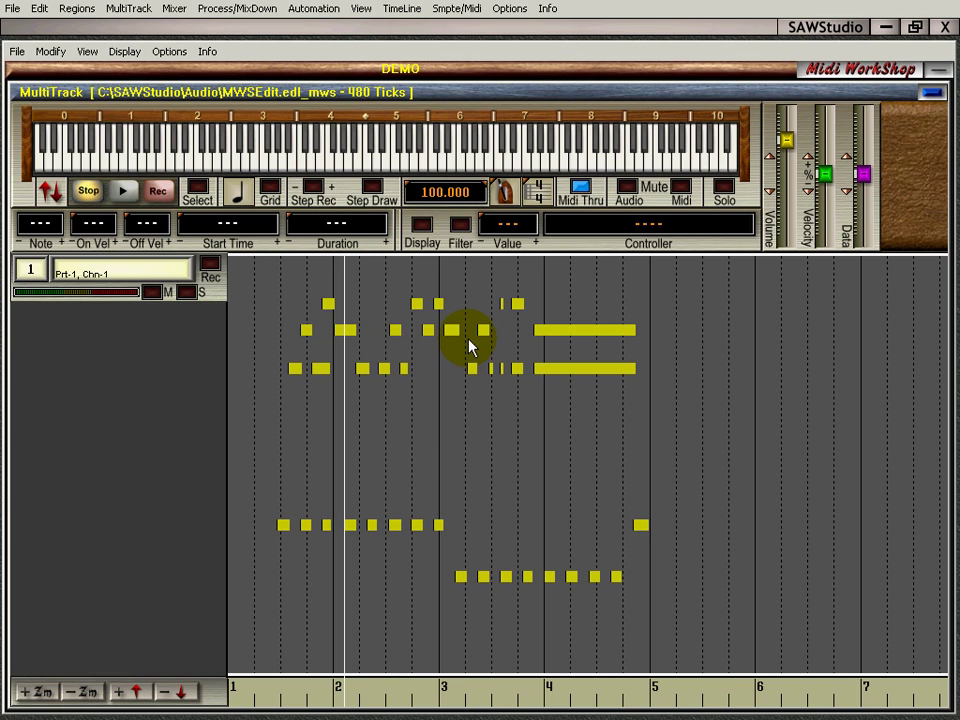
Step the cursor forward to the notes in the middle of measure 2, and return it to the start of the sequence.
key(Tab)
key(Tab)
key(Tab)
key(Tab)
key(Tab)
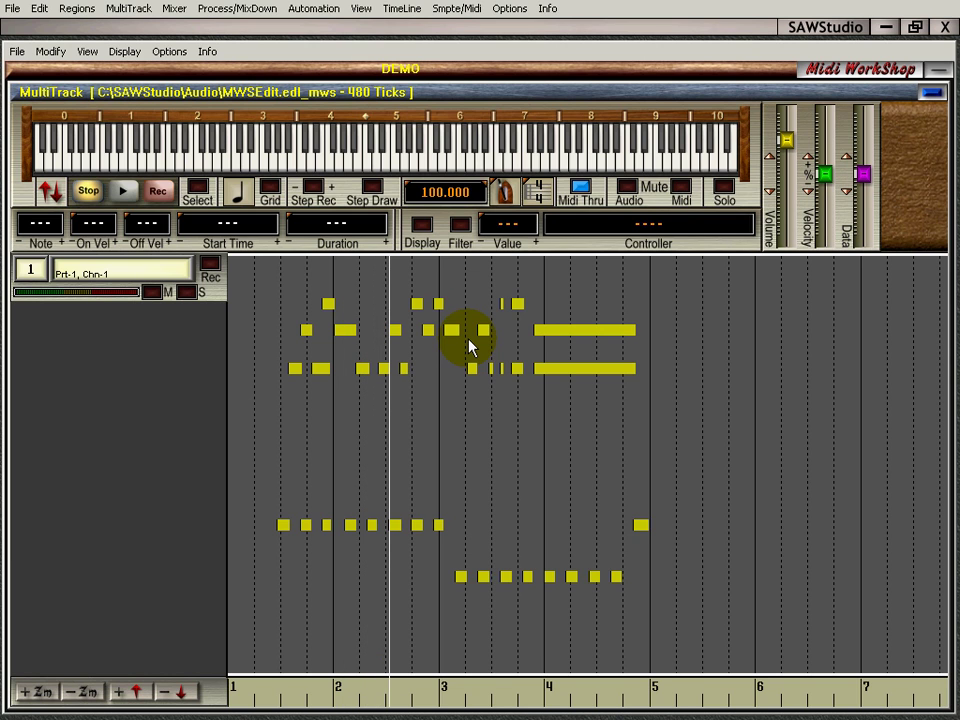
key(Home)
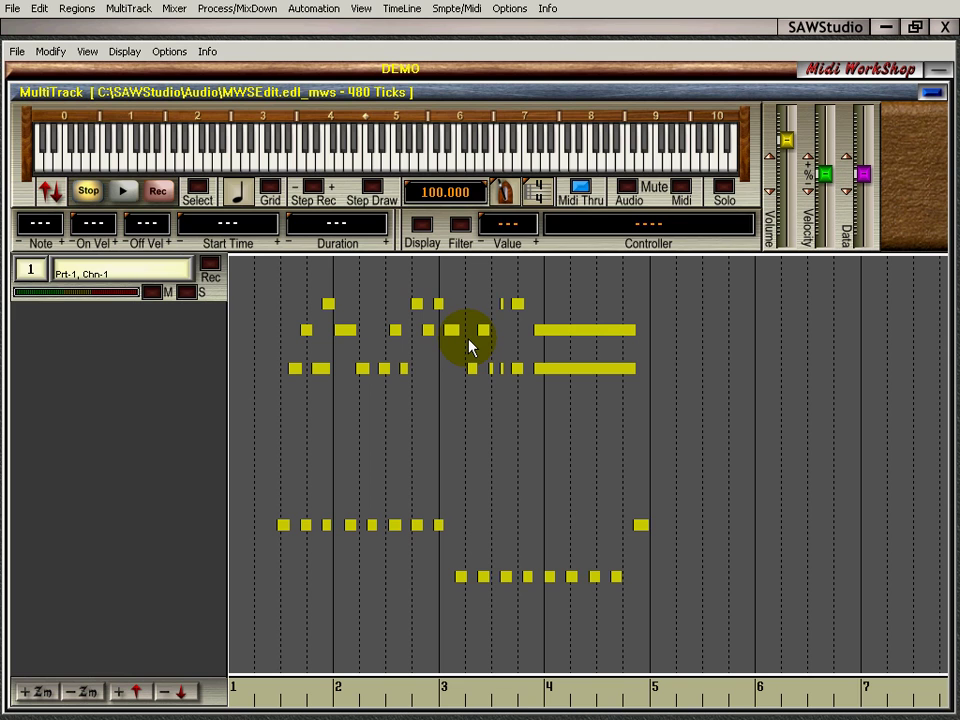
Place the cursor in the first half of measure 1, select the first D-4 note, and delete it.
click(599, 463)
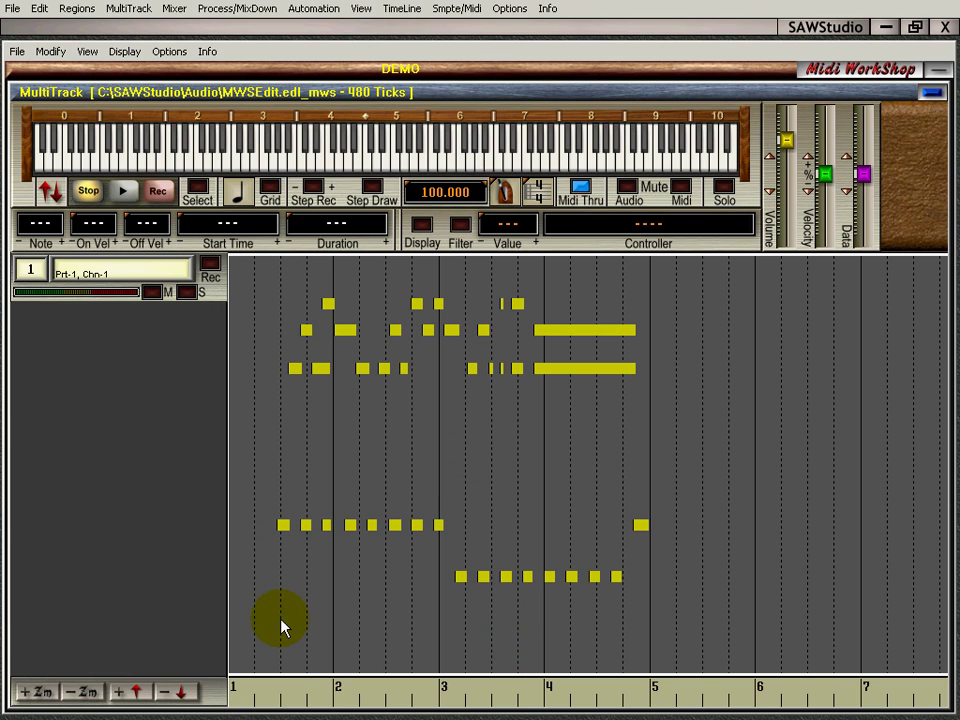
mouse_move(266, 697)
mouse_down()
mouse_move(280, 697)
mouse_move(264, 686)
mouse_up()
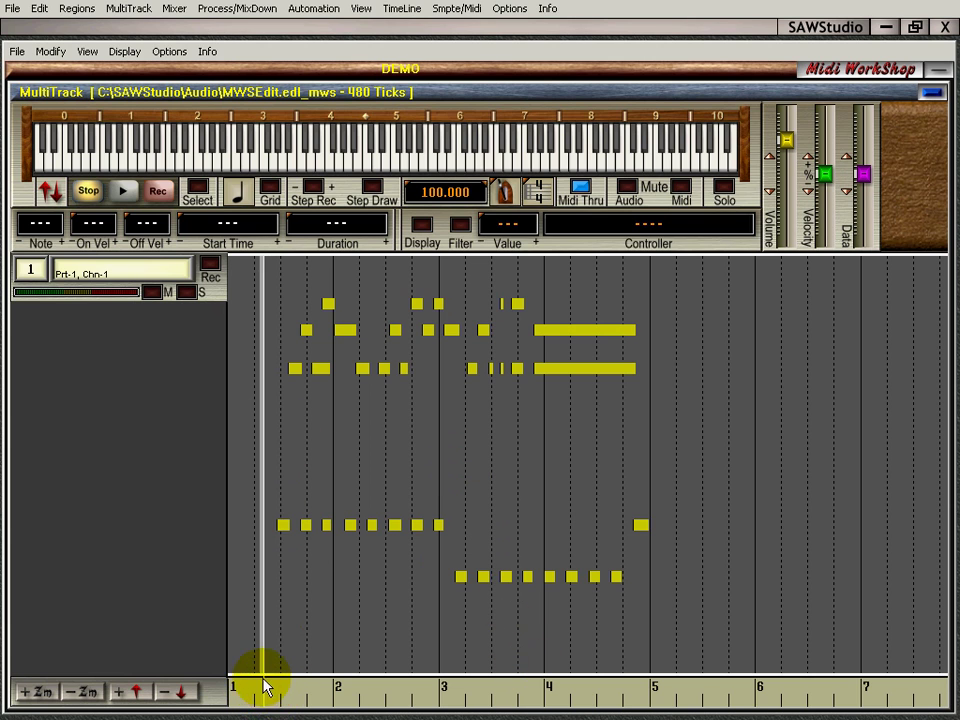
click(281, 529)
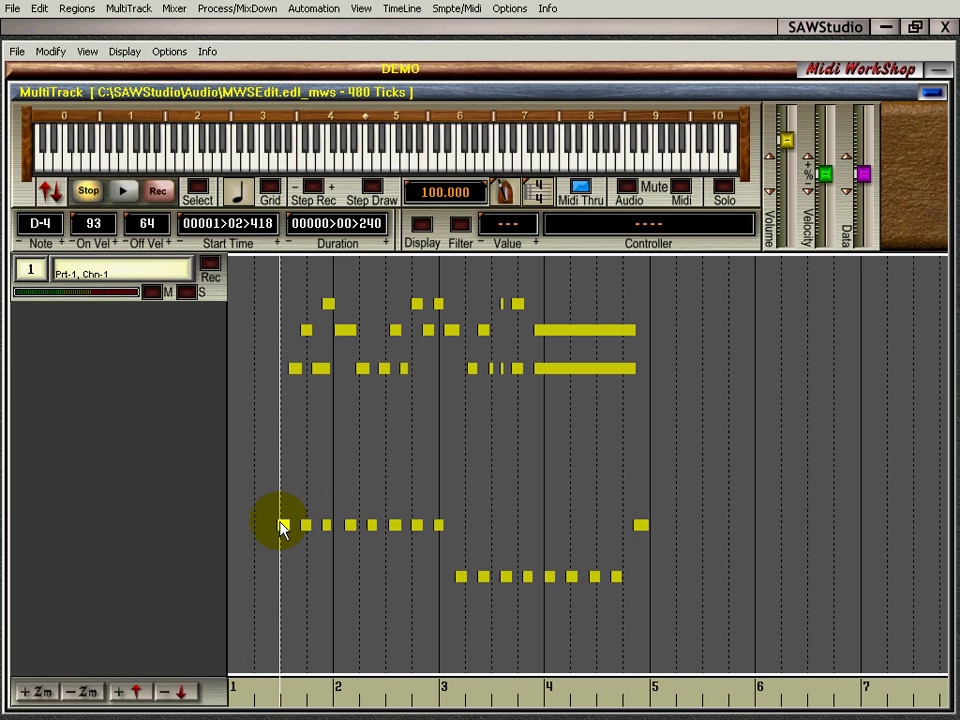
key(Delete)
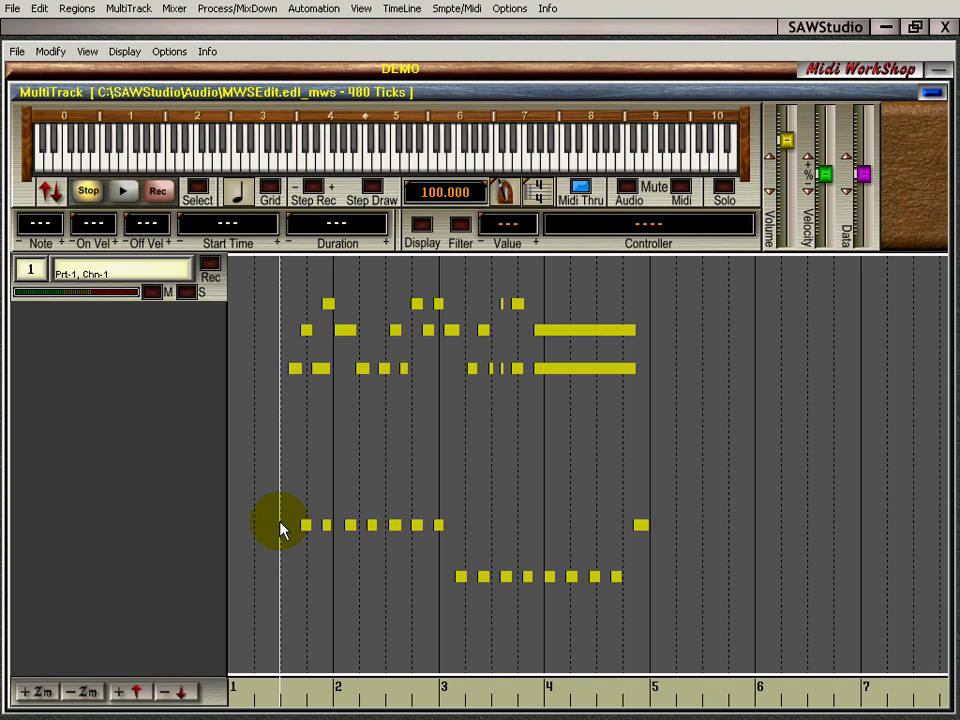
Delete the long D-5 note around measure 4 and everything in the time range from mid-measure 1 to beat 2 of measure 3.
click(594, 371)
key(Delete)
mouse_move(279, 690)
mouse_down()
mouse_move(358, 700)
mouse_move(466, 688)
mouse_up()
key(Delete)
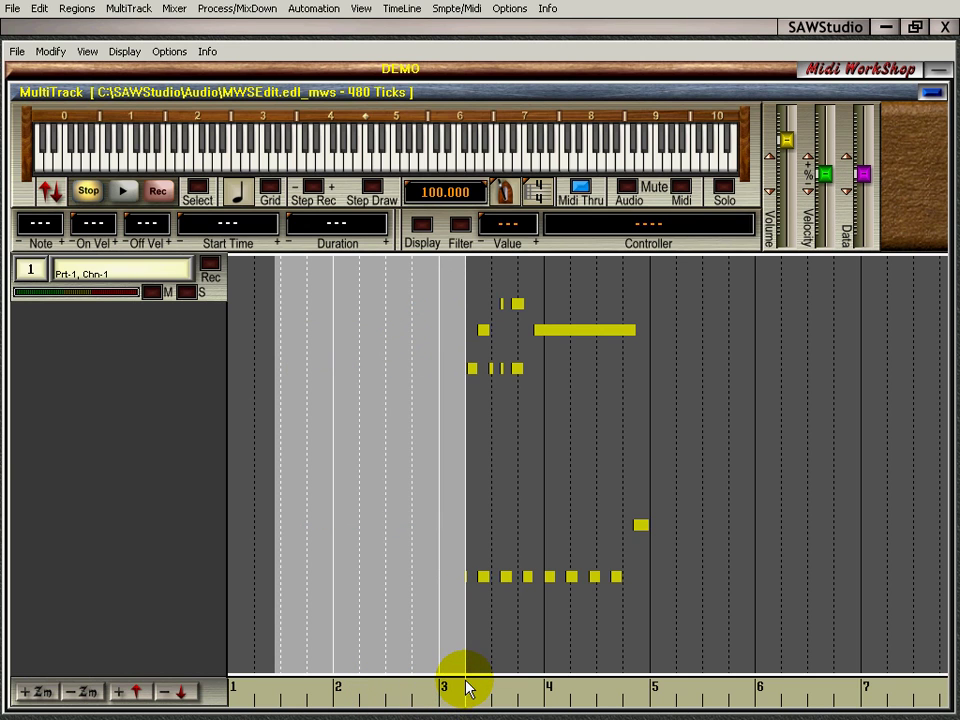
Undo the time-range deletion and both single-note deletions.
click(466, 688)
key(ctrl+z)
key(ctrl+z)
key(ctrl+z)
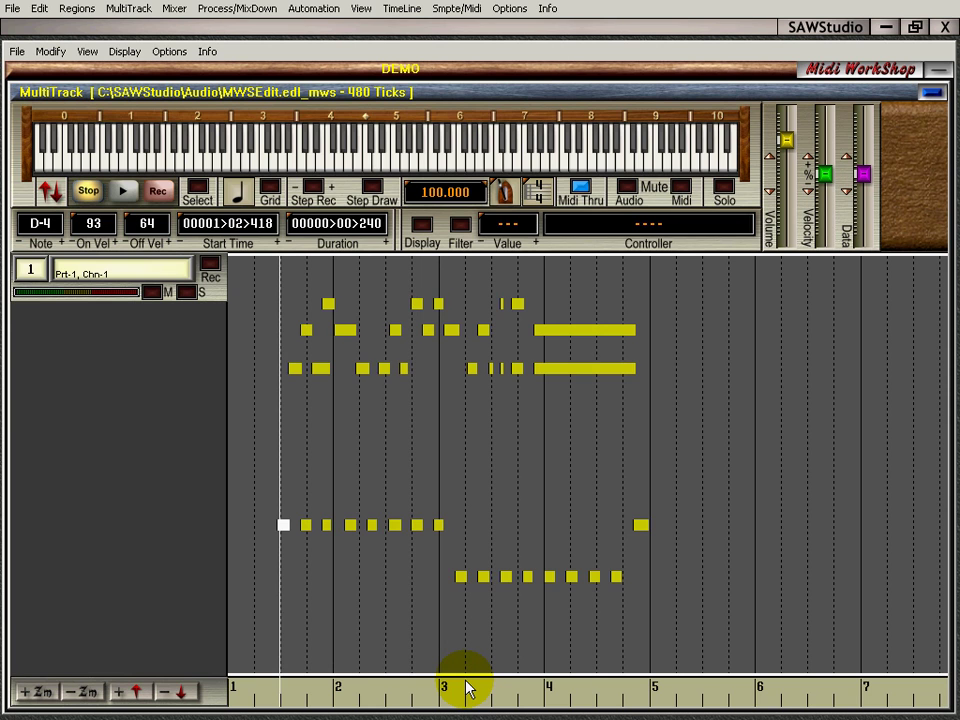
key(ctrl+z)
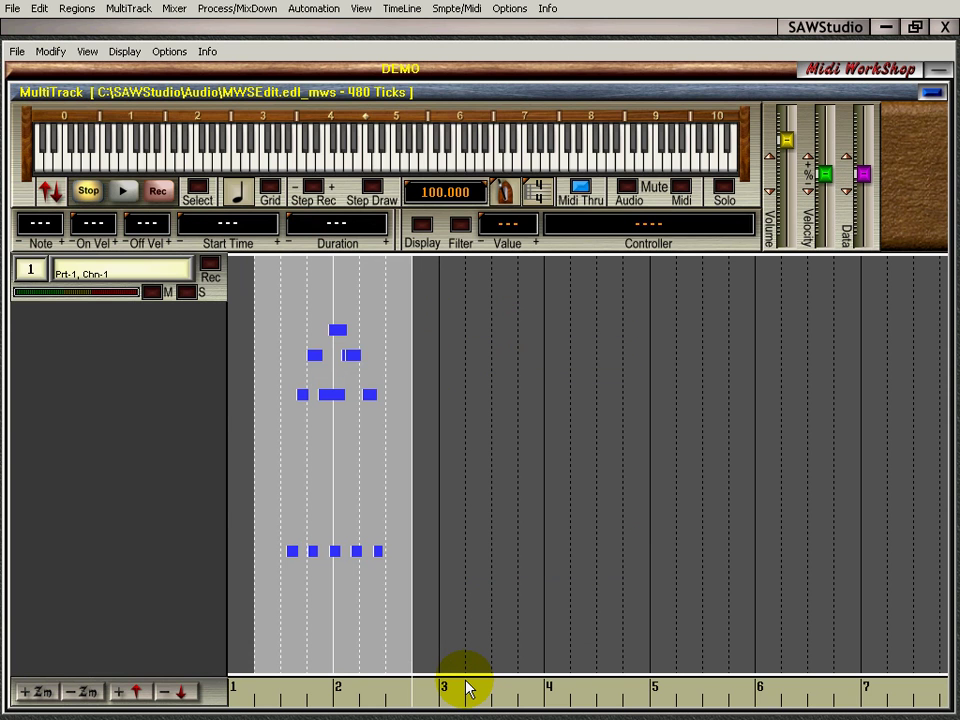
key(ctrl+z)
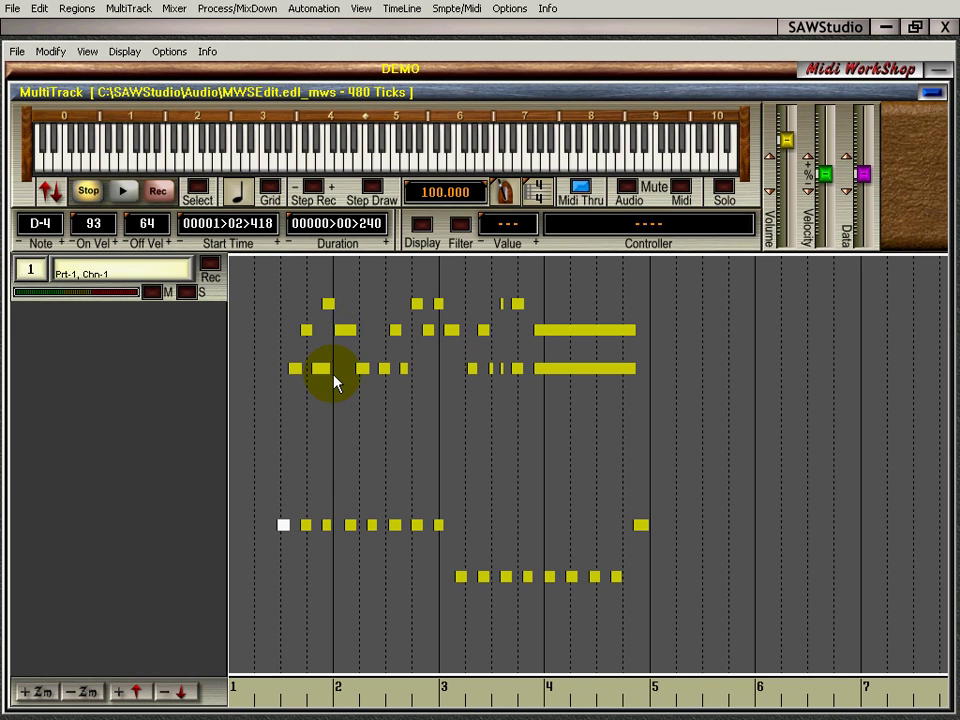
Select the long F-5 note around measure 4 and shift it in time to start at 00003>04>266.
shift+click(610, 338)
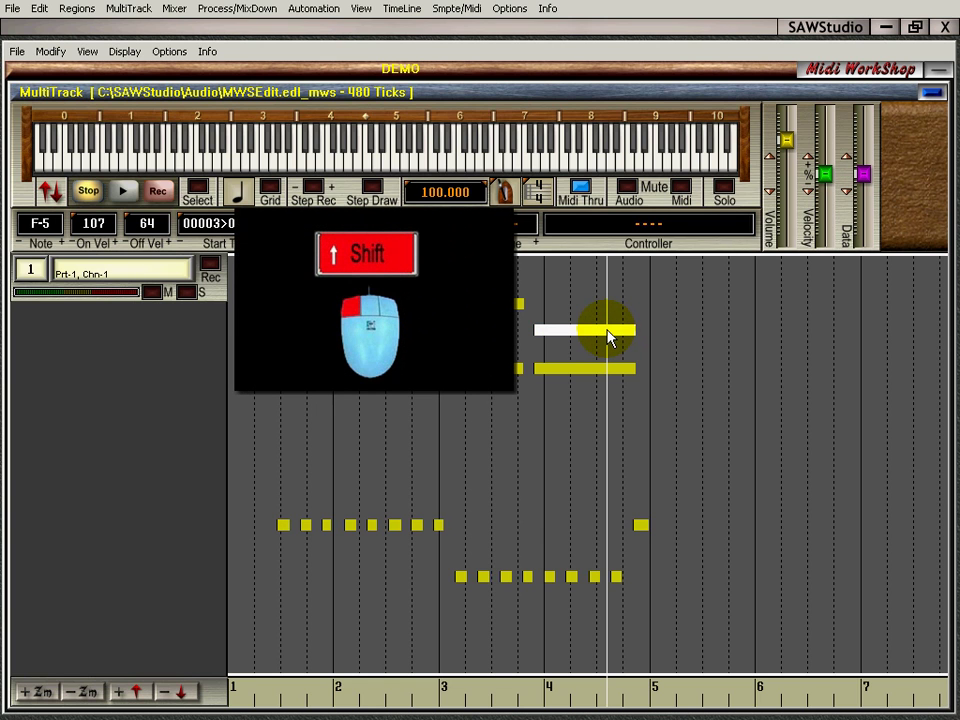
drag(610, 338, 572, 338)
mouse_move(572, 336)
mouse_down()
mouse_move(536, 333)
mouse_move(810, 332)
mouse_move(266, 332)
mouse_move(793, 332)
mouse_move(340, 333)
mouse_move(557, 332)
mouse_move(534, 332)
mouse_up()
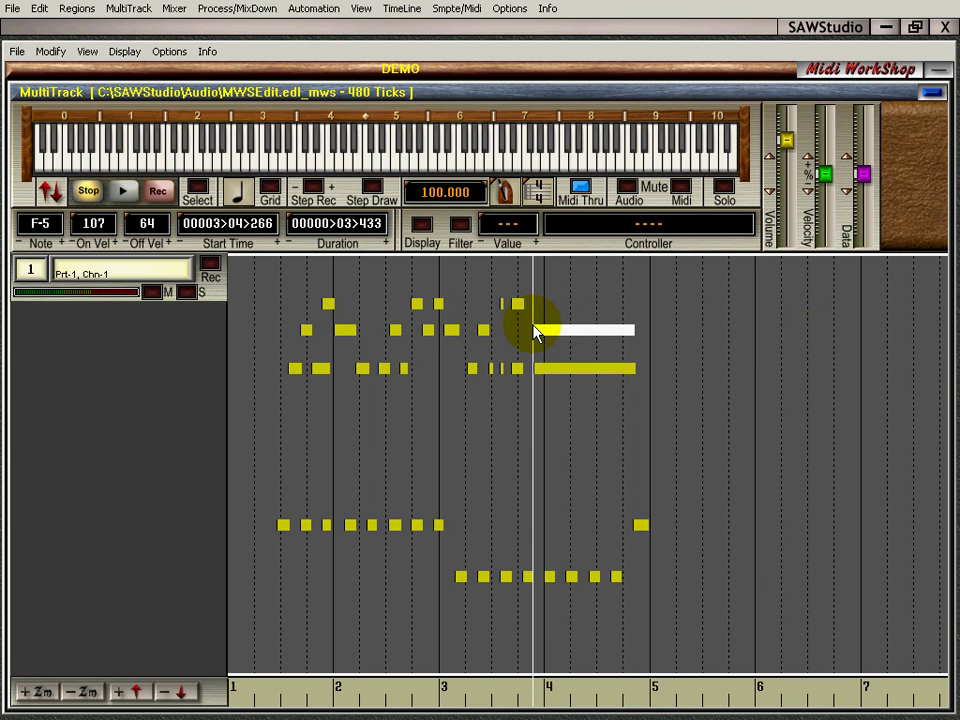
Move the long F-5 note down to pitch A-4 at the same start time, and undo the pitch change.
ctrl+click(566, 337)
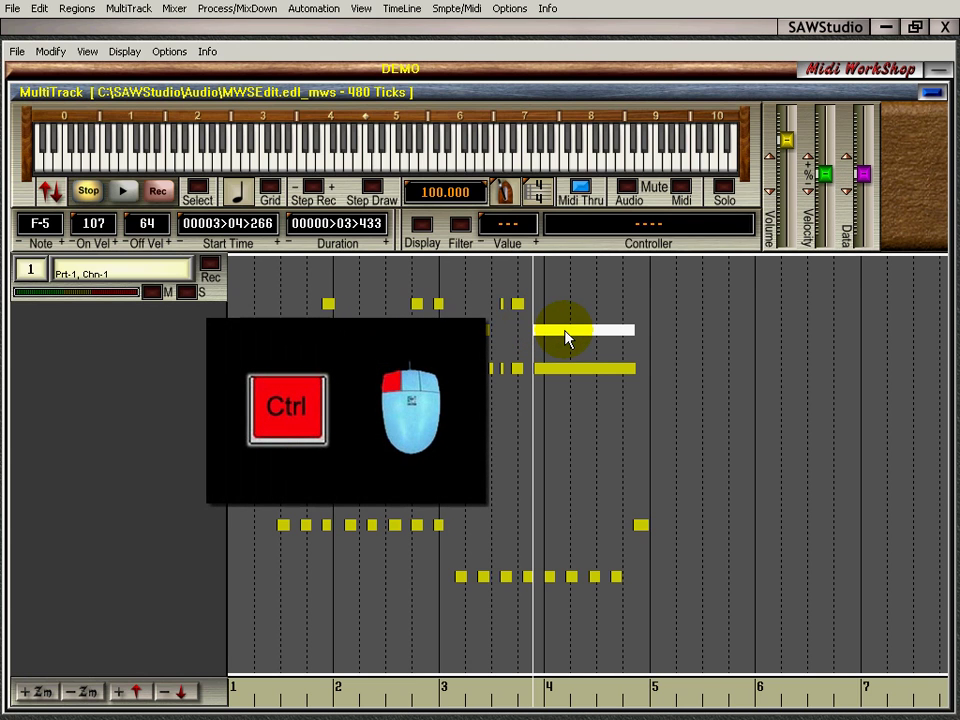
drag(566, 337, 534, 440)
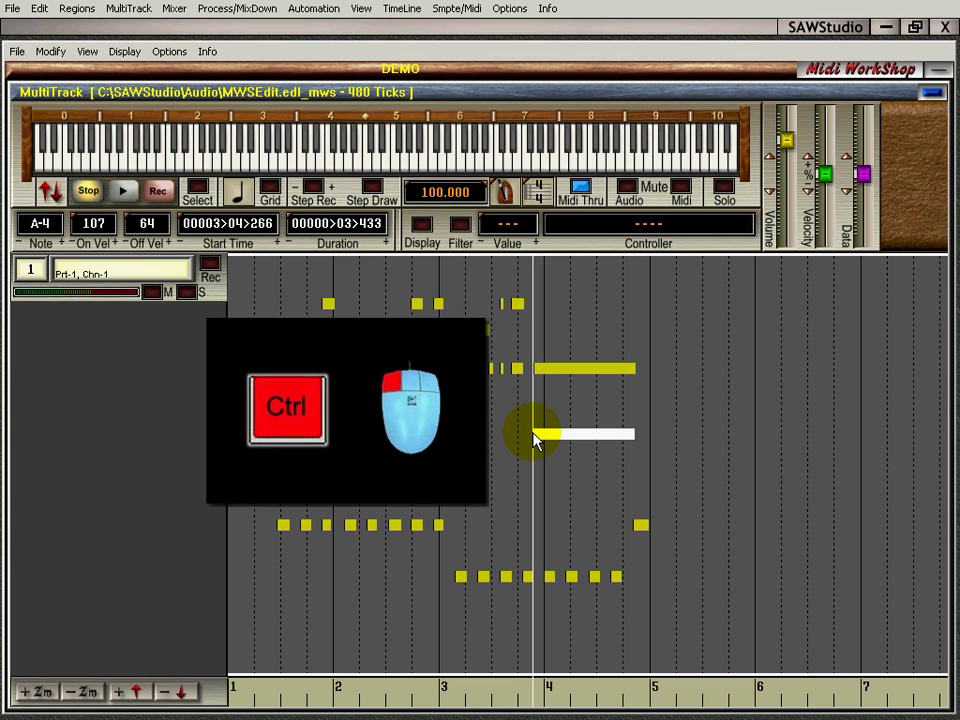
key(ctrl+z)
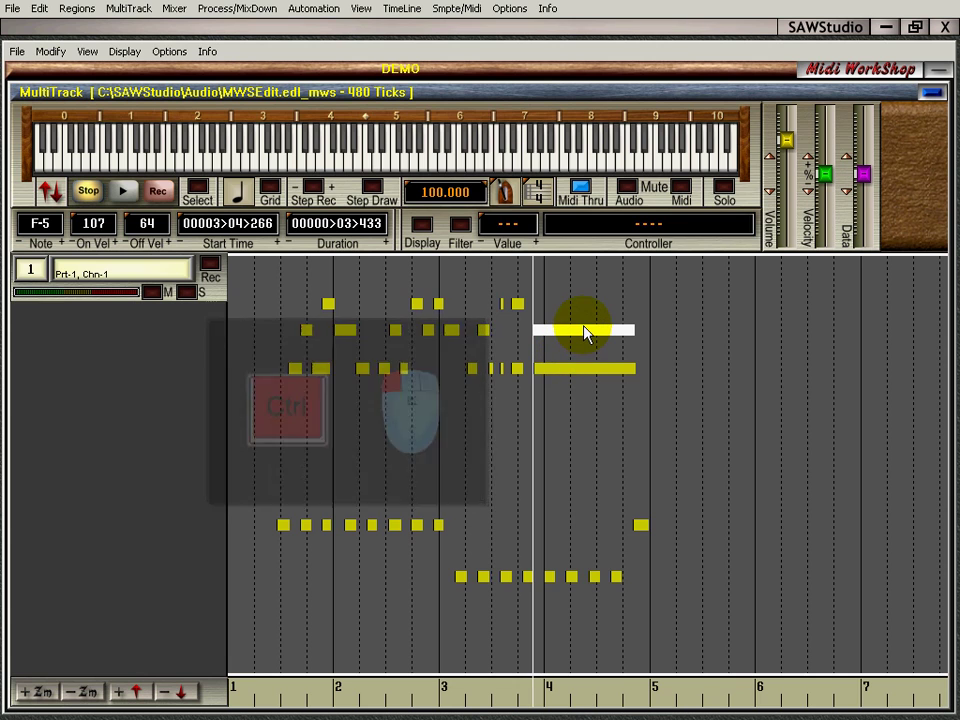
Place the cursor inside the selected long F-5 note in measure 4.
click(585, 333)
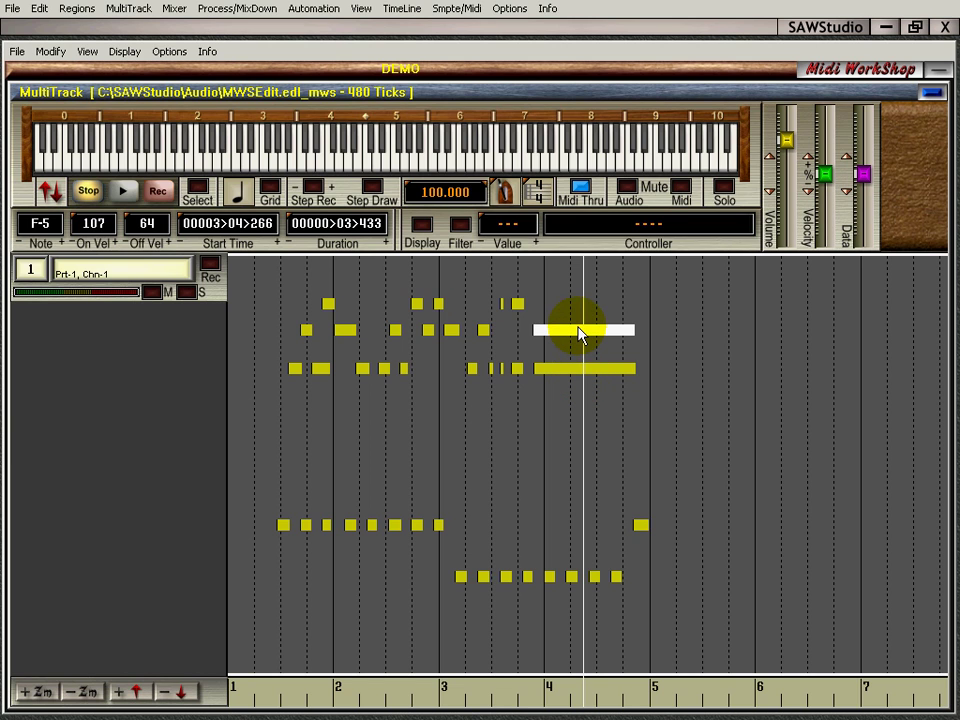
click(580, 333)
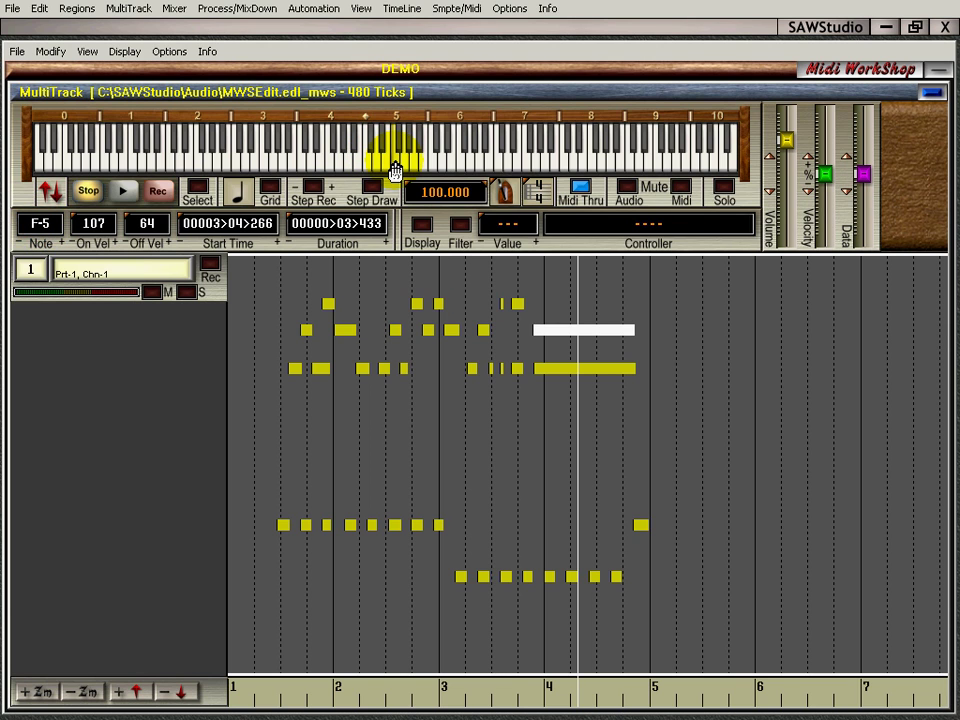
Transpose the selected long F-5 note to pitch F-4, and undo the pitch change.
click(330, 168)
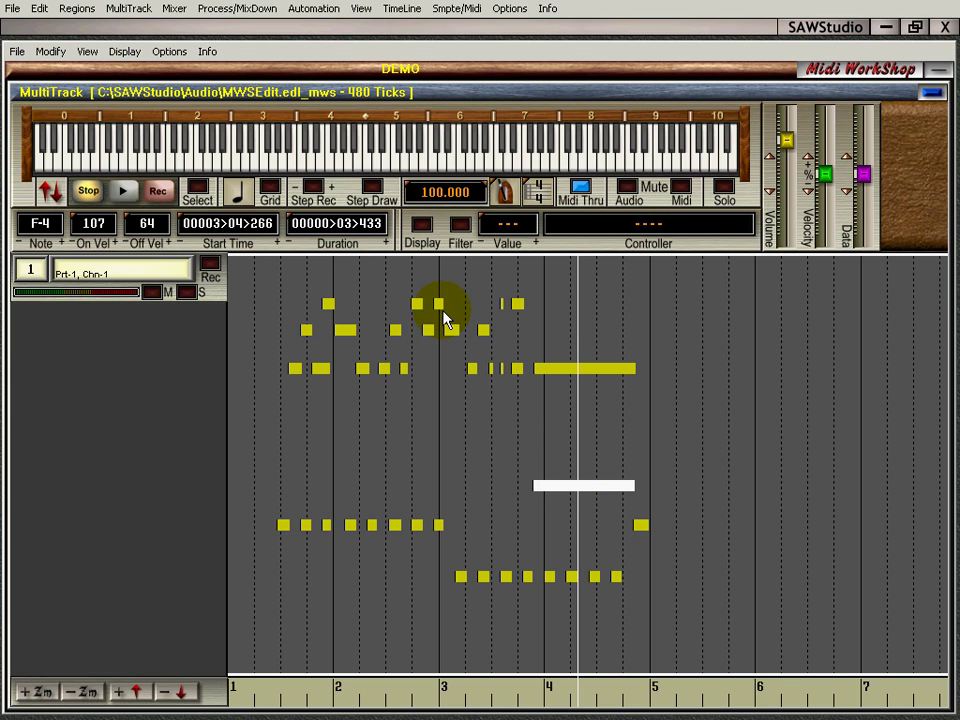
key(ctrl+z)
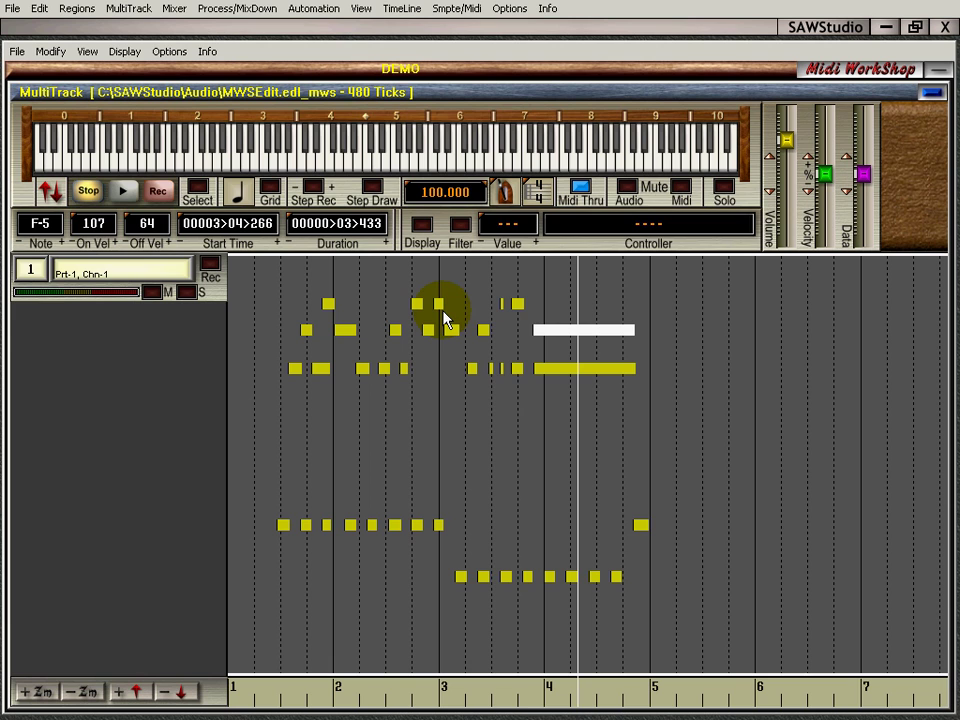
Select the long D-5 note around measure 4, shift it to start at 00003>04>369, and undo the move.
click(596, 375)
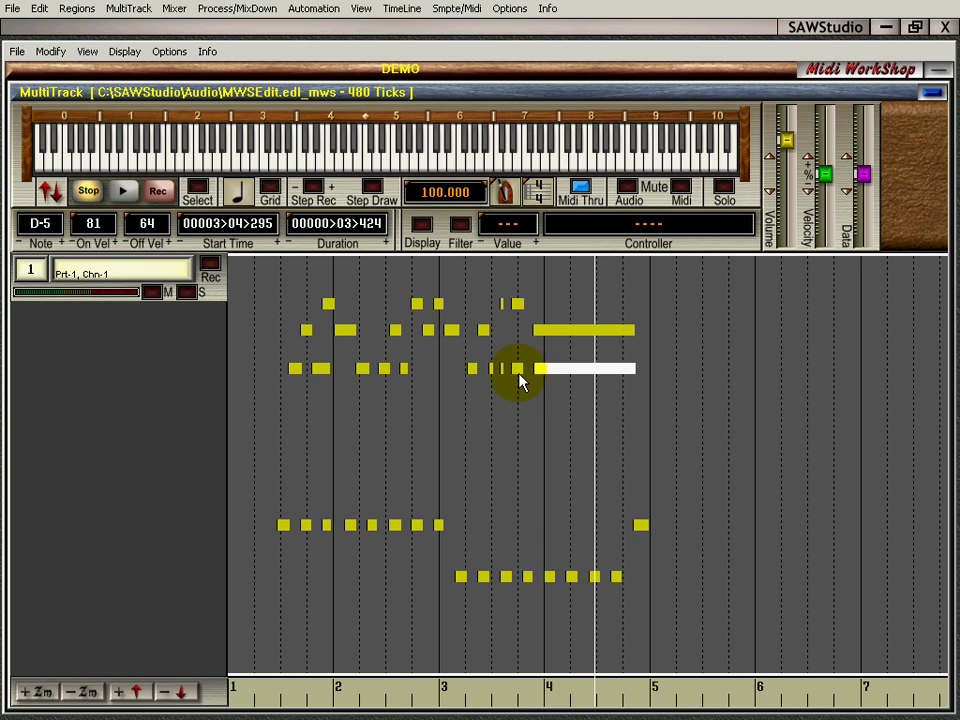
click(574, 367)
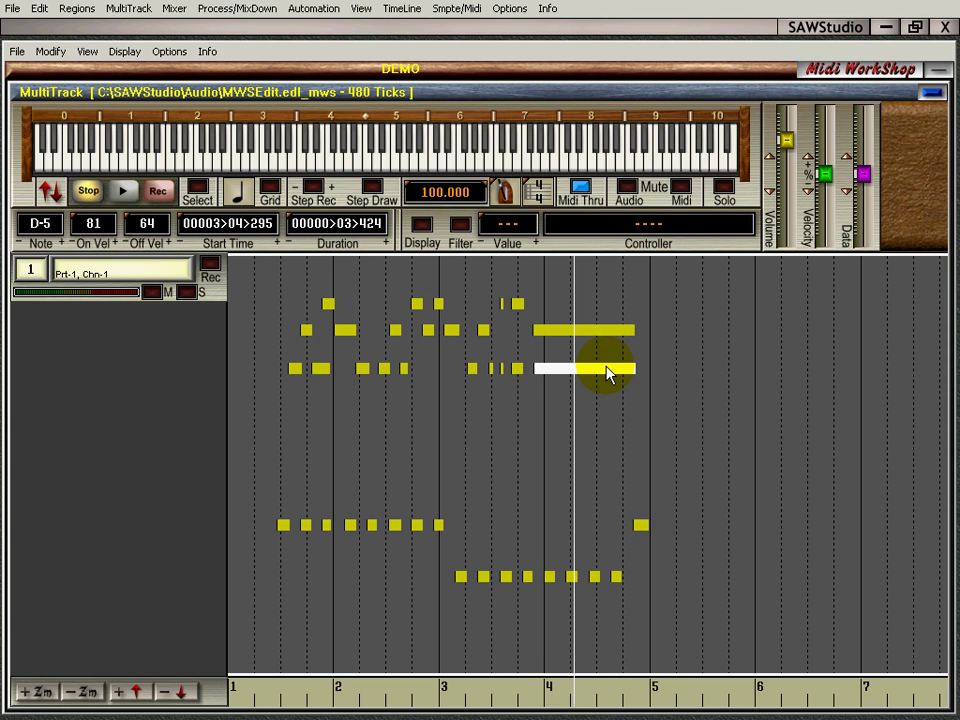
click(537, 371)
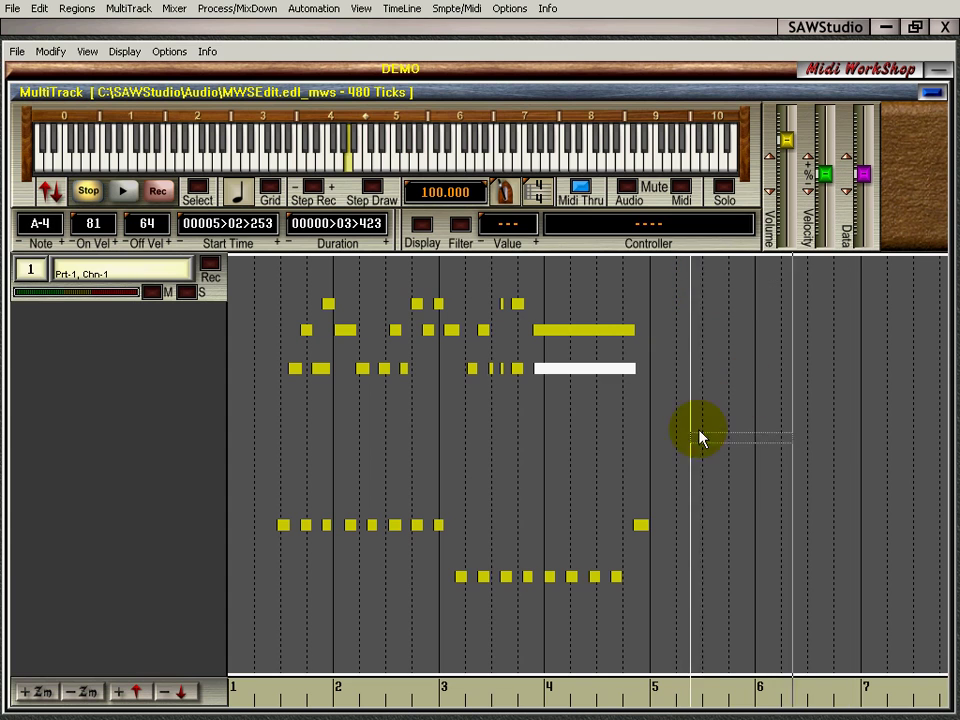
drag(534, 366, 539, 366)
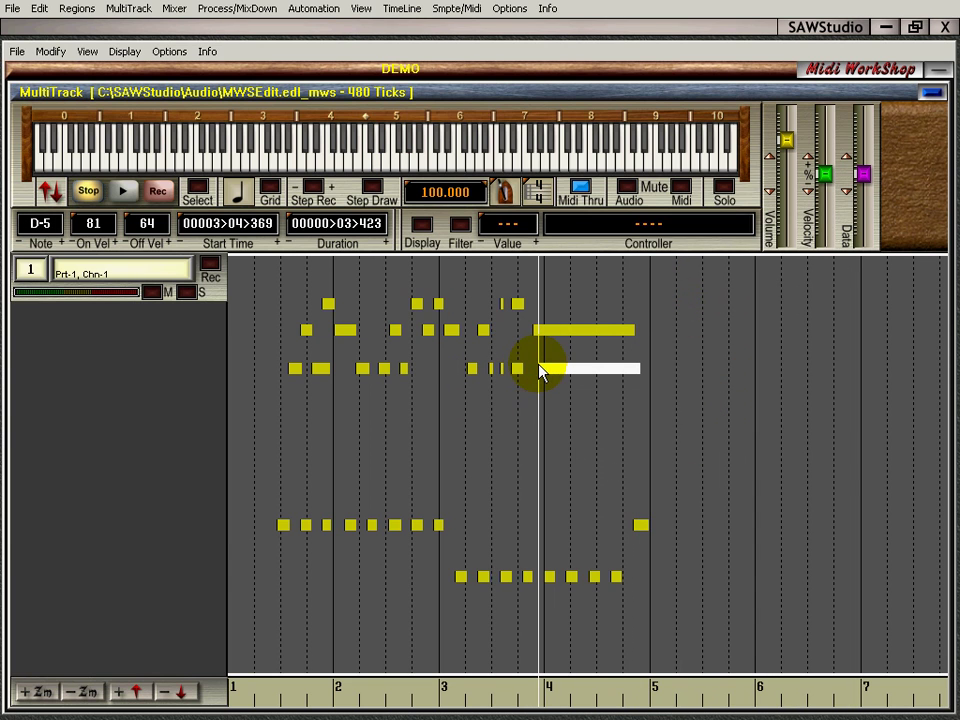
key(ctrl+z)
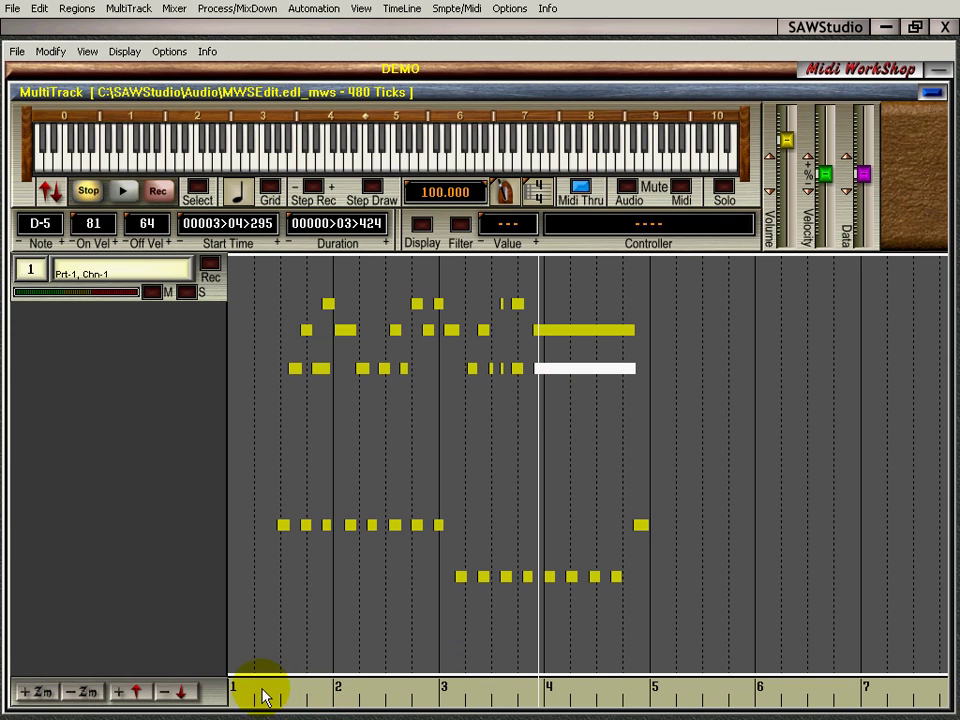
Select the time range from about measure 1 beat 2 to measure 2 beat 2, move it to about measure 6, and undo the move.
drag(262, 688, 369, 712)
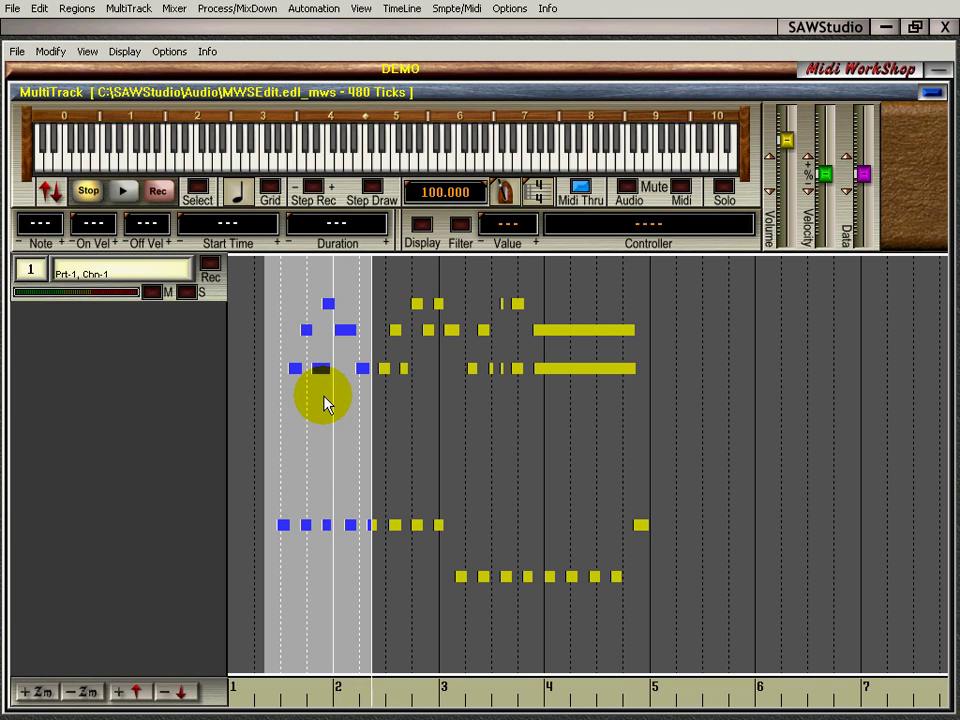
key(space)
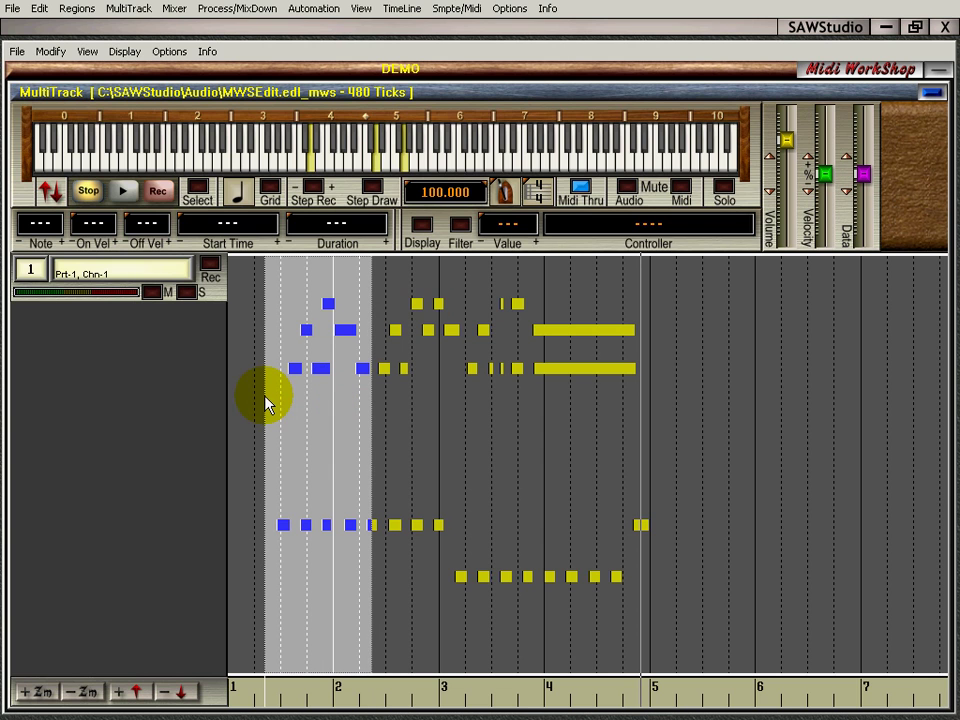
drag(267, 403, 762, 403)
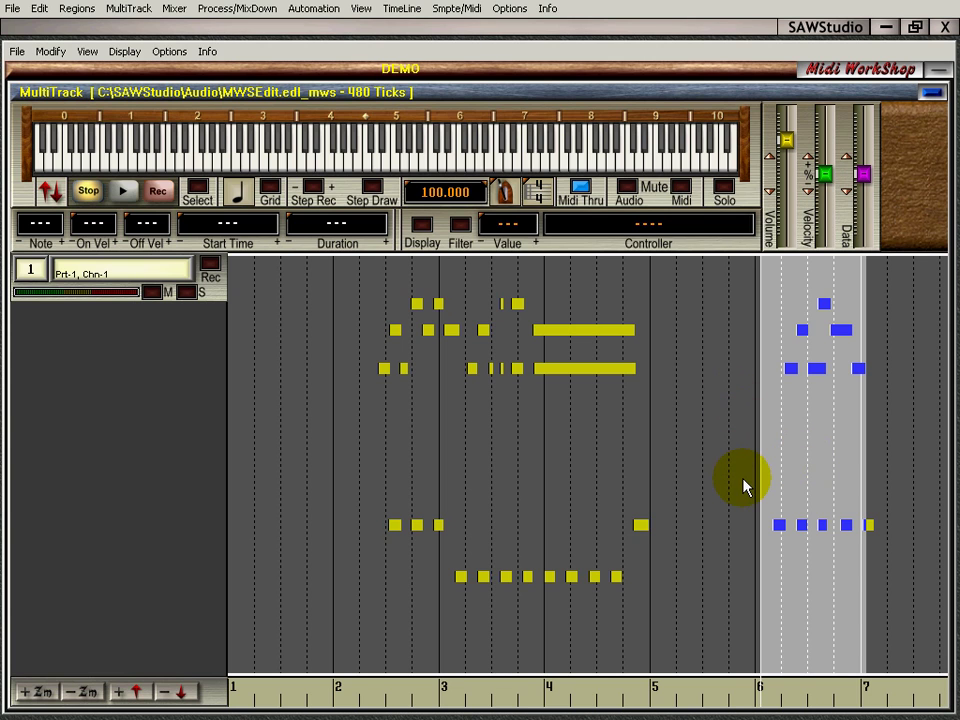
key(ctrl+z)
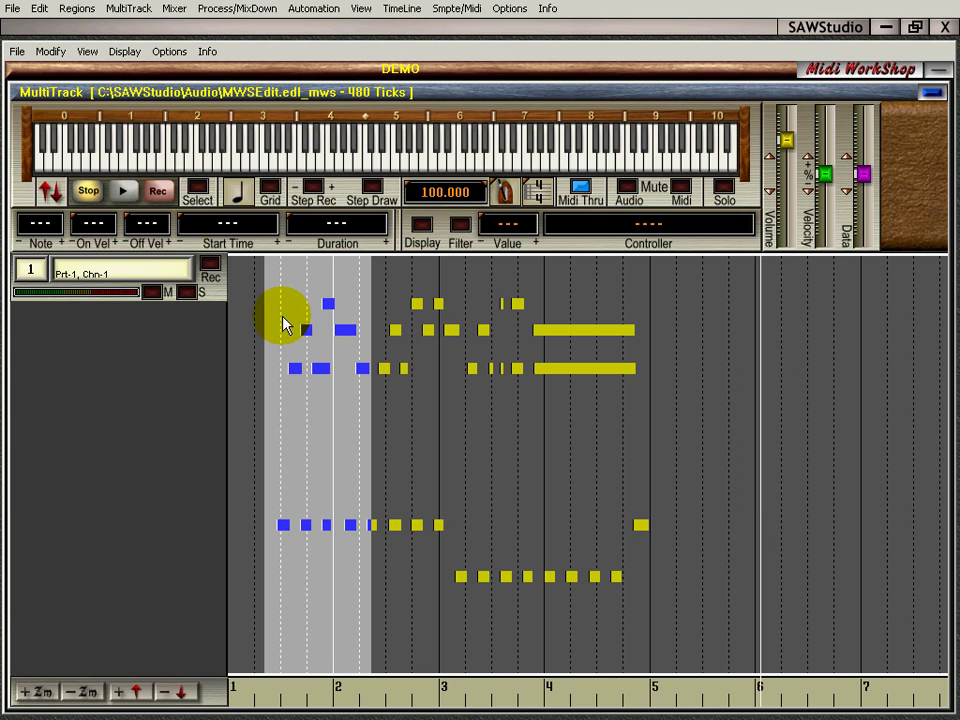
Turn on grid snapping, move the selected block to measure 5 beat 3, and undo the move.
click(270, 187)
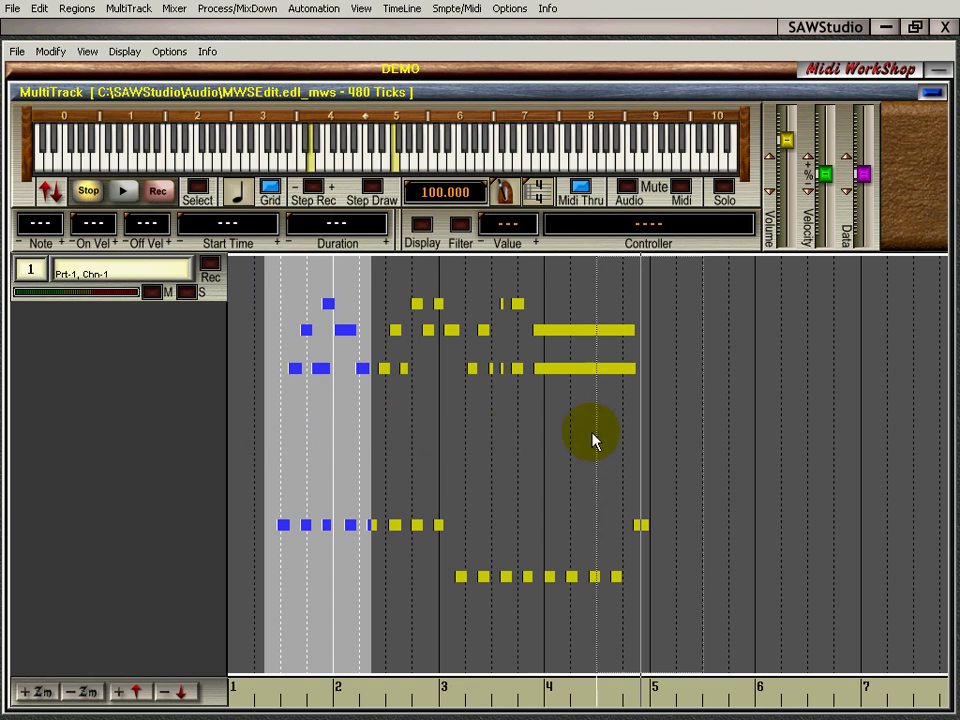
click(707, 437)
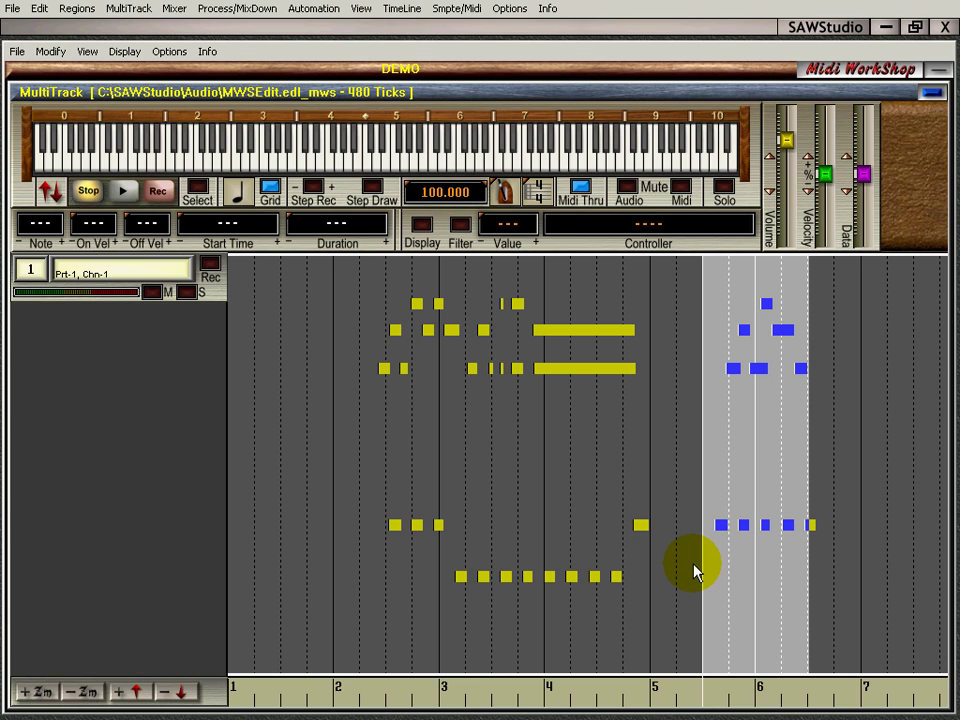
key(ctrl+z)
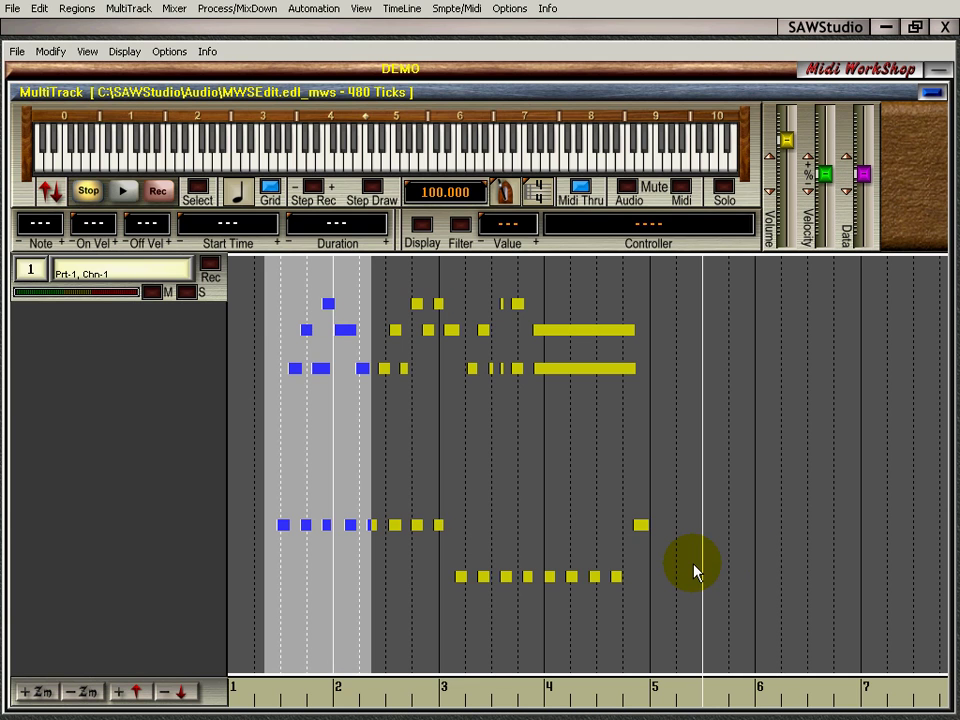
Show all tracks, move the selected block to track 3 at measure 1 beat 2, and undo the move.
key(z)
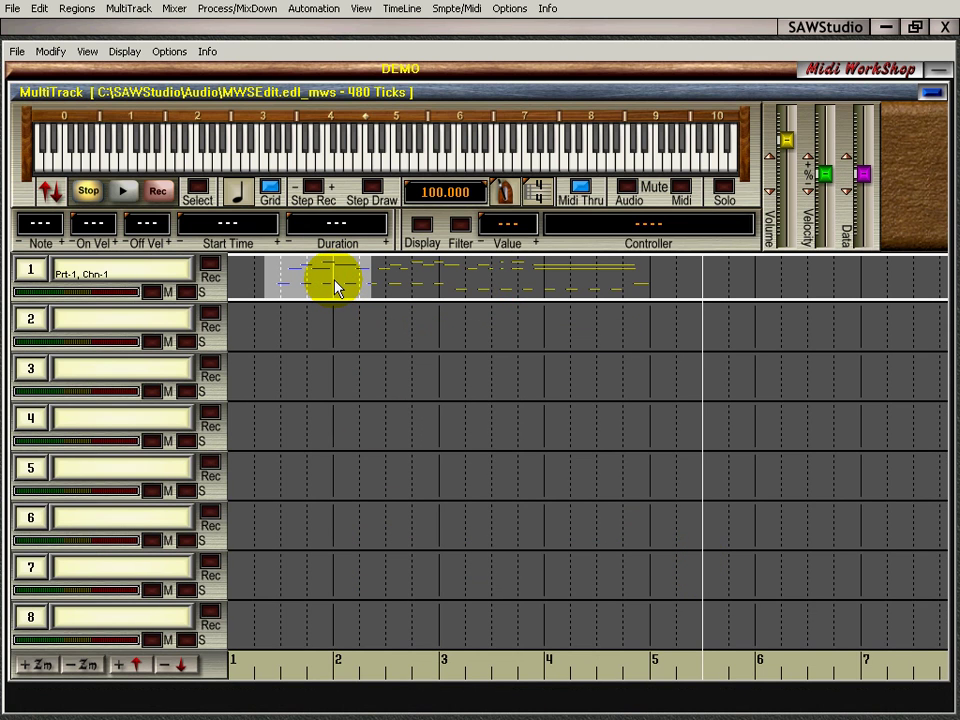
mouse_move(336, 287)
mouse_down()
mouse_move(268, 287)
mouse_move(270, 392)
mouse_up()
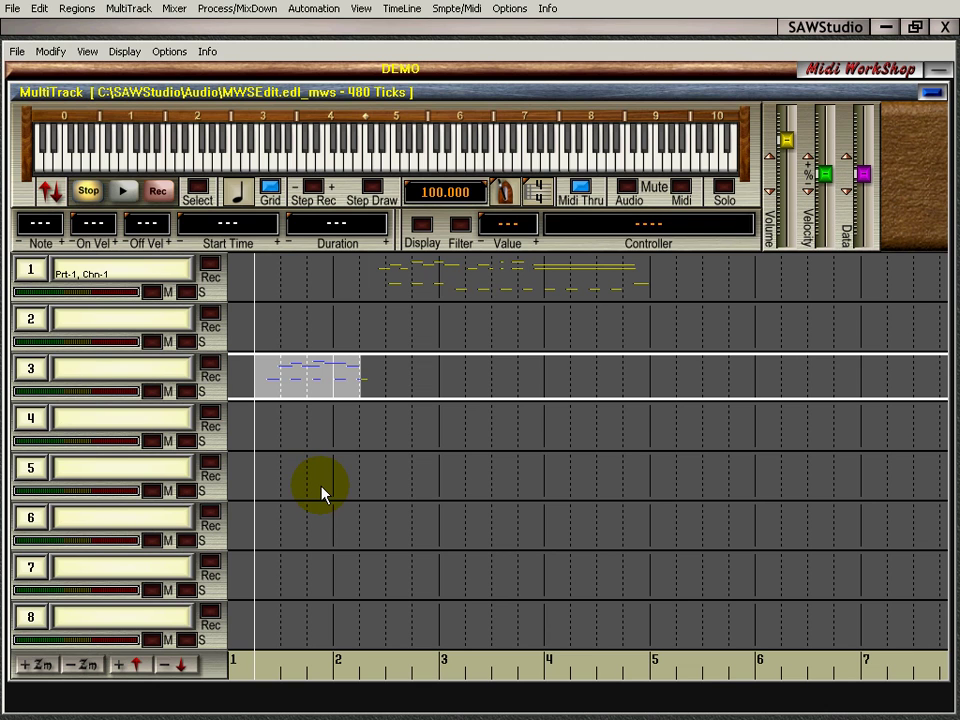
key(ctrl+z)
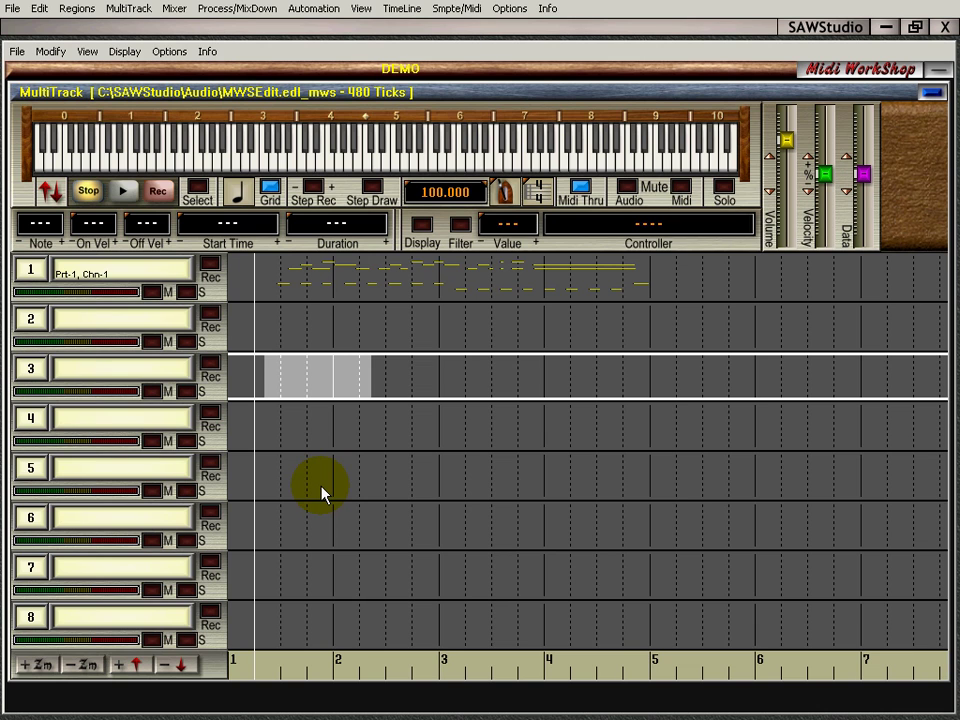
Return to the enlarged view of track 1 and clear the time-range selection.
key(z)
key(Page_Up)
key(Page_Up)
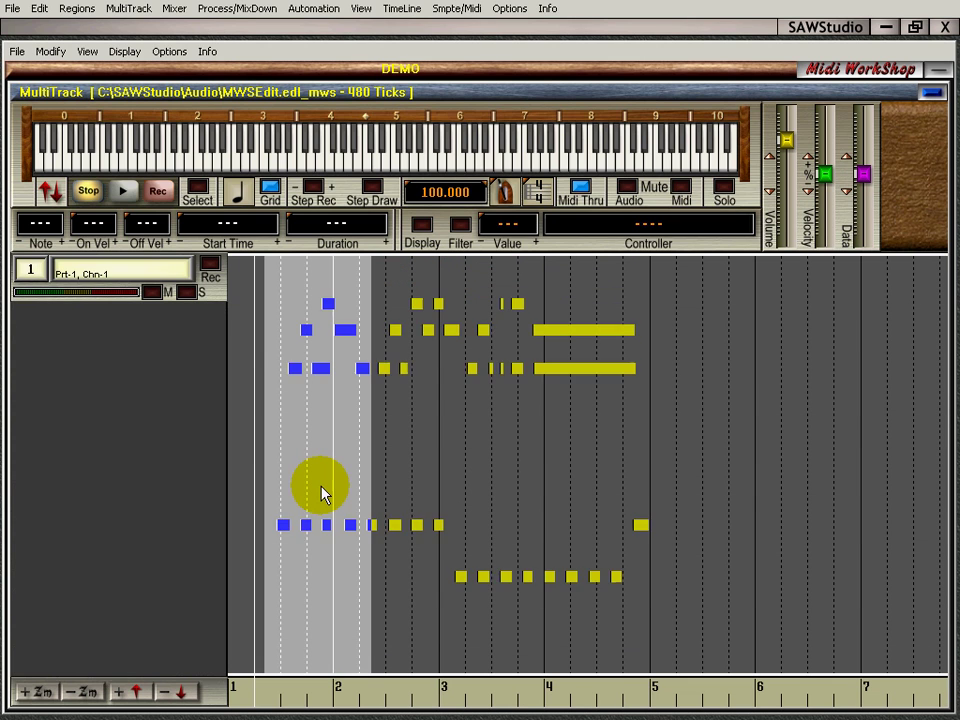
key(Escape)
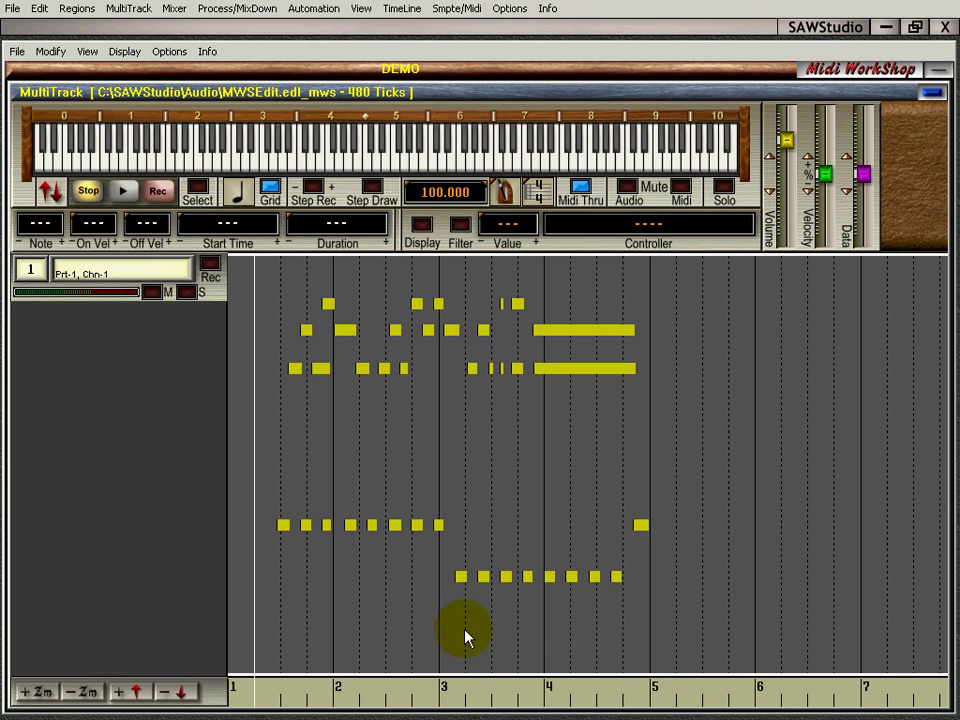
Select the last D-4 note at the end of measure 4 and move it to start at 00006>03>000.
click(640, 527)
click(808, 482)
key(BackSpace)
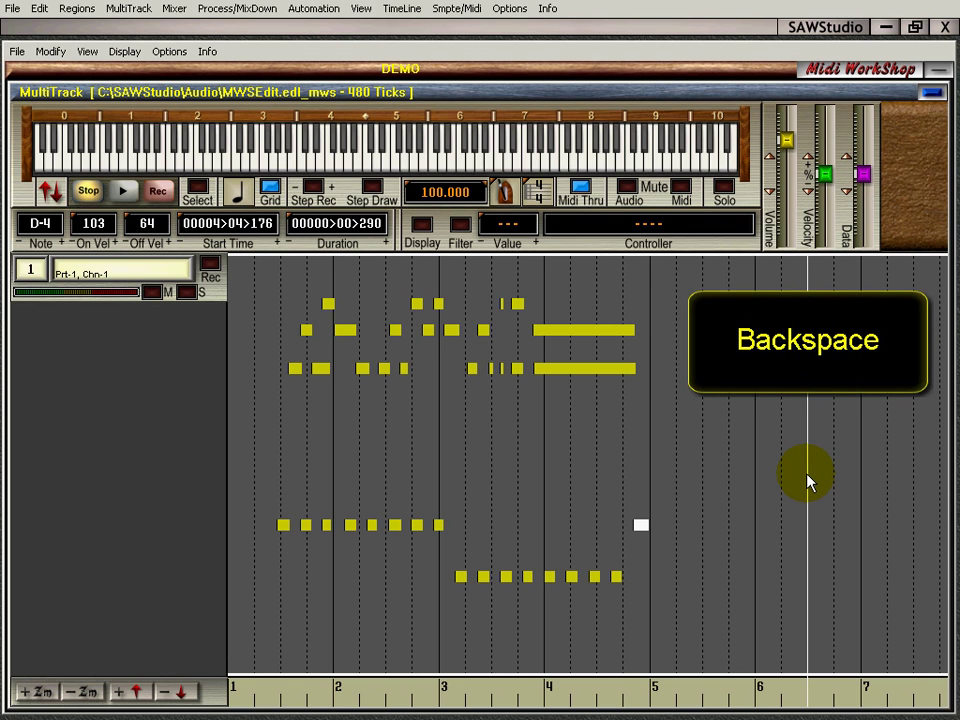
key(BackSpace)
click(808, 536)
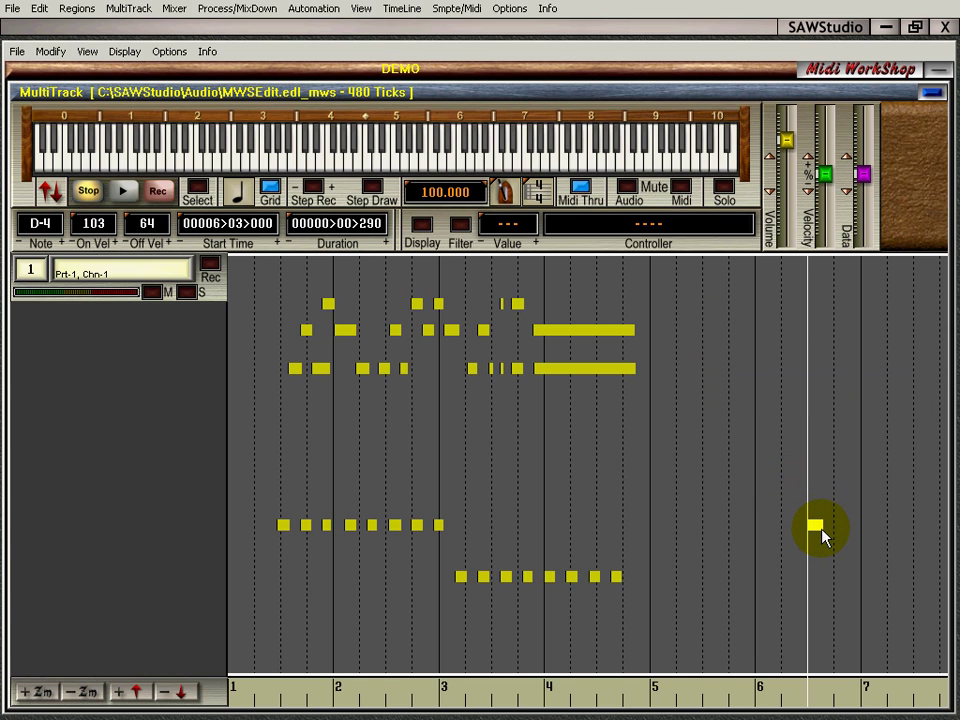
click(819, 527)
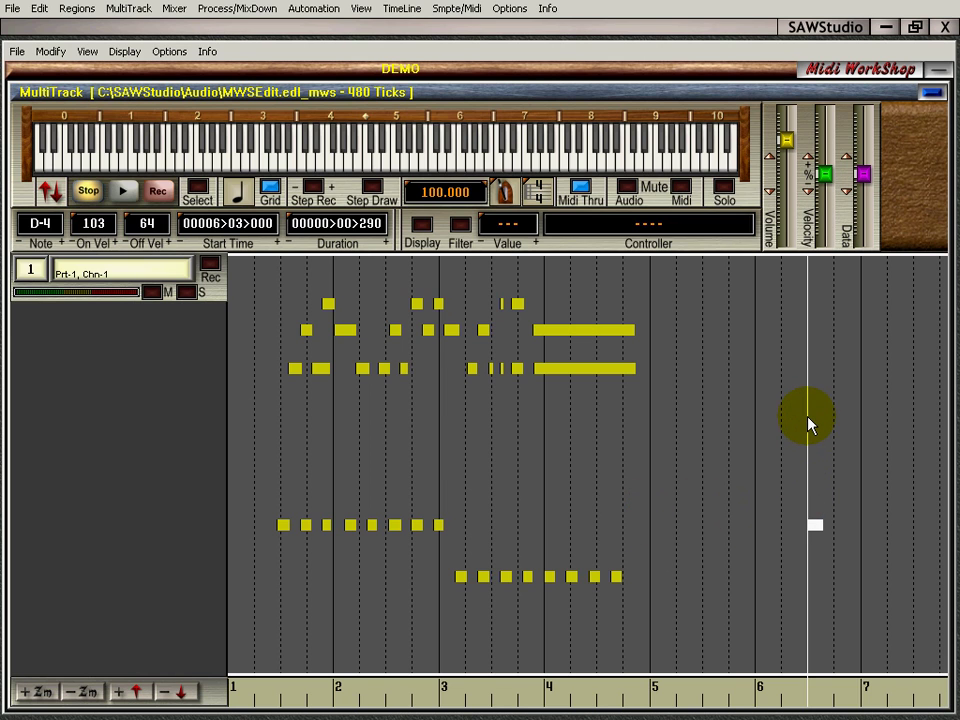
Move the selected D-4 note to the cursor at measure 5, and from there to 00001>01>000.
click(665, 490)
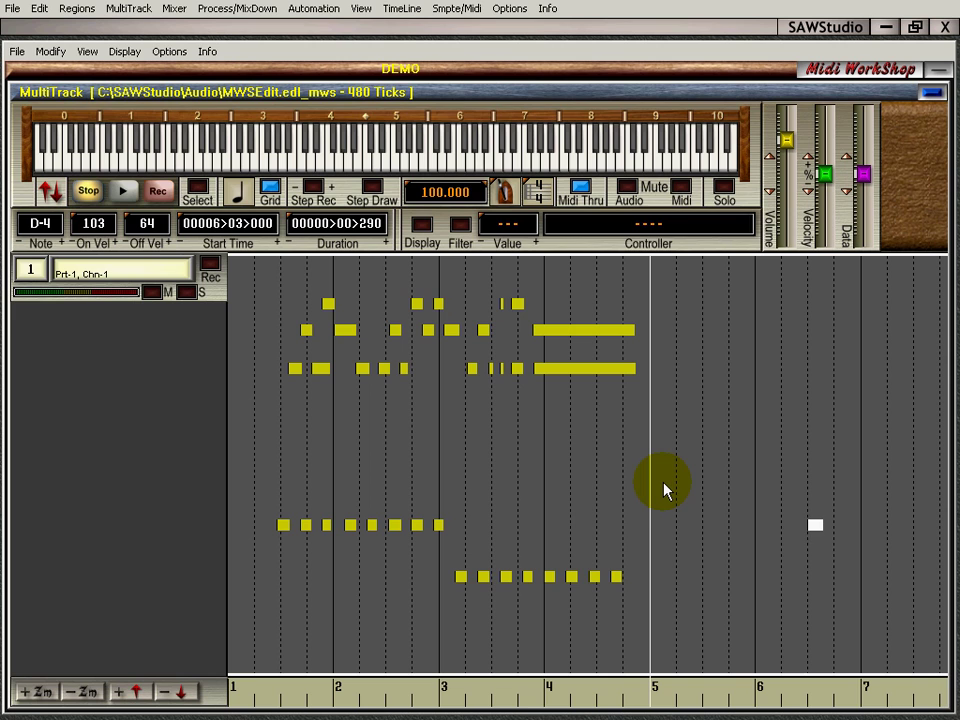
key(m)
key(m)
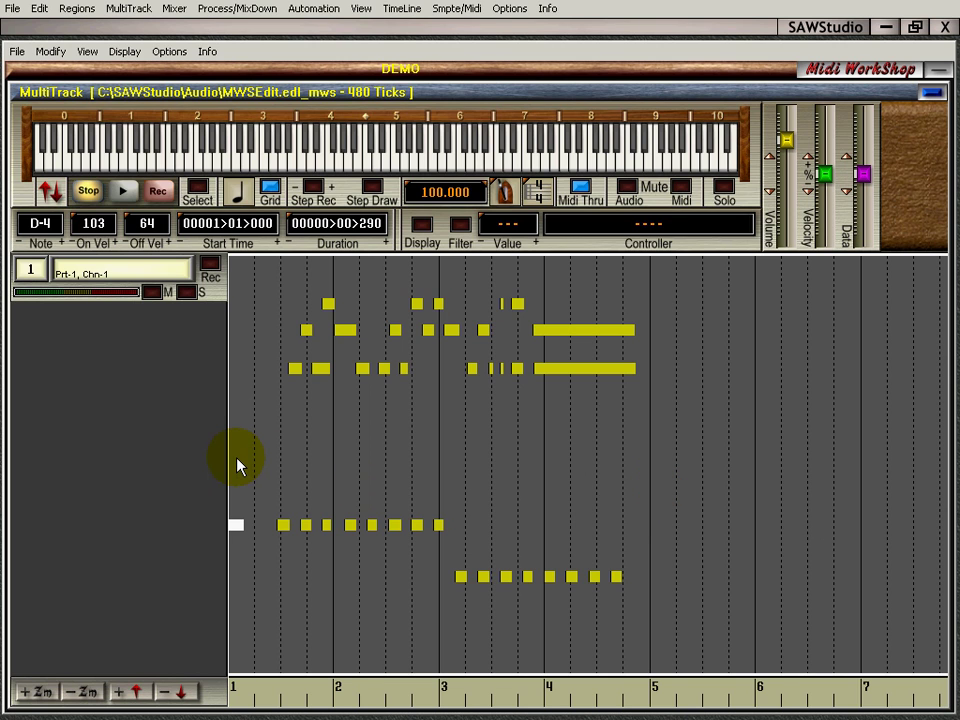
Place the cursor in measure 4, and undo all D-4 note moves and the earlier time shift of the long F-5 note.
click(584, 436)
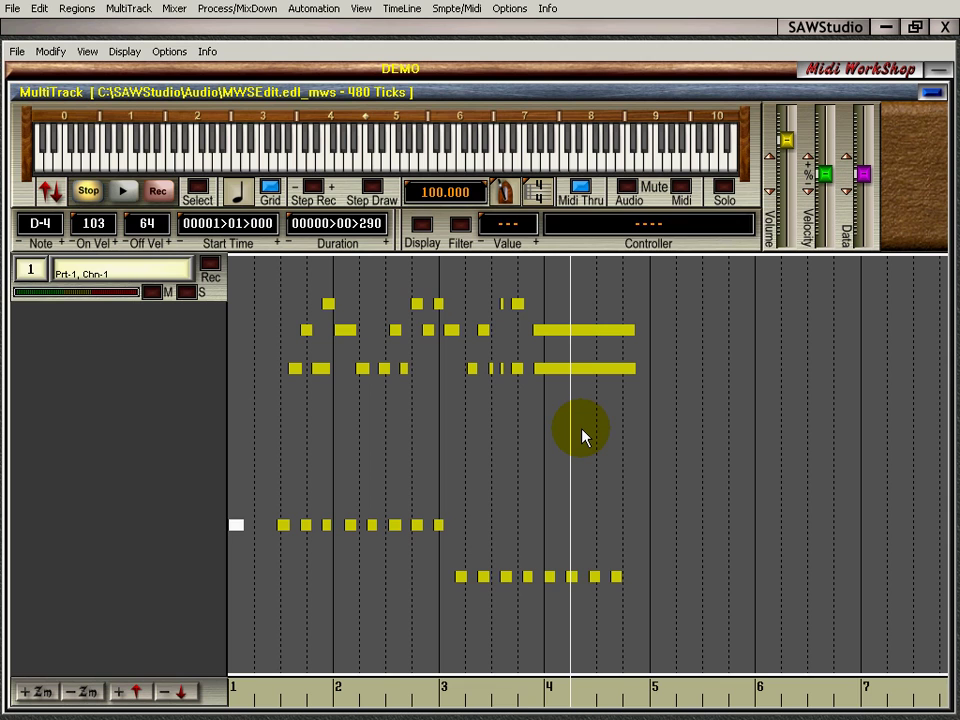
key(m)
key(Right)
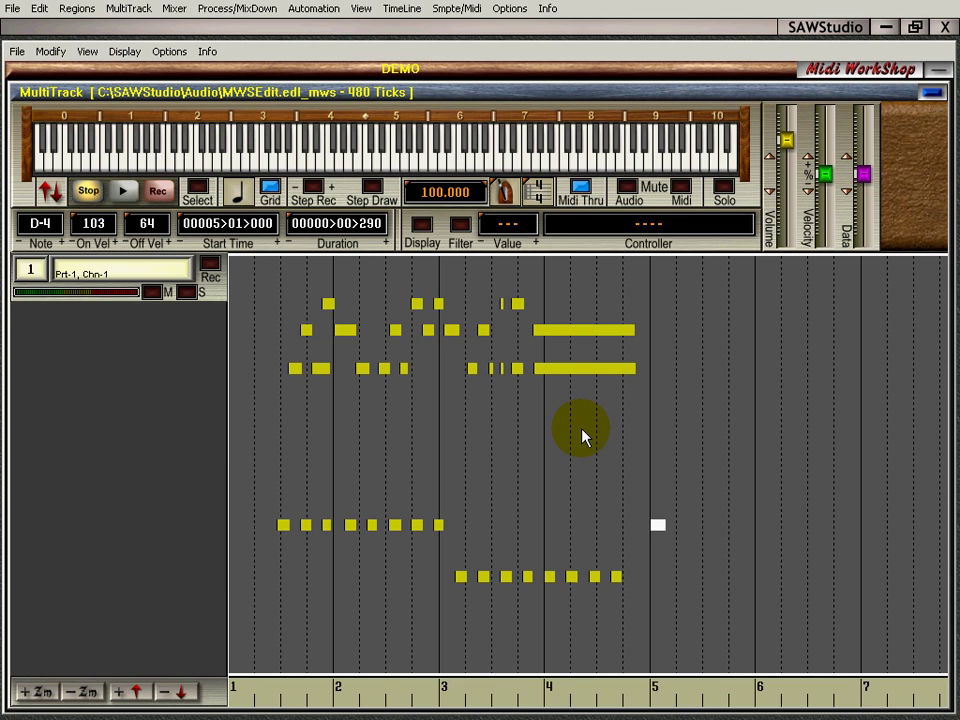
key(Left)
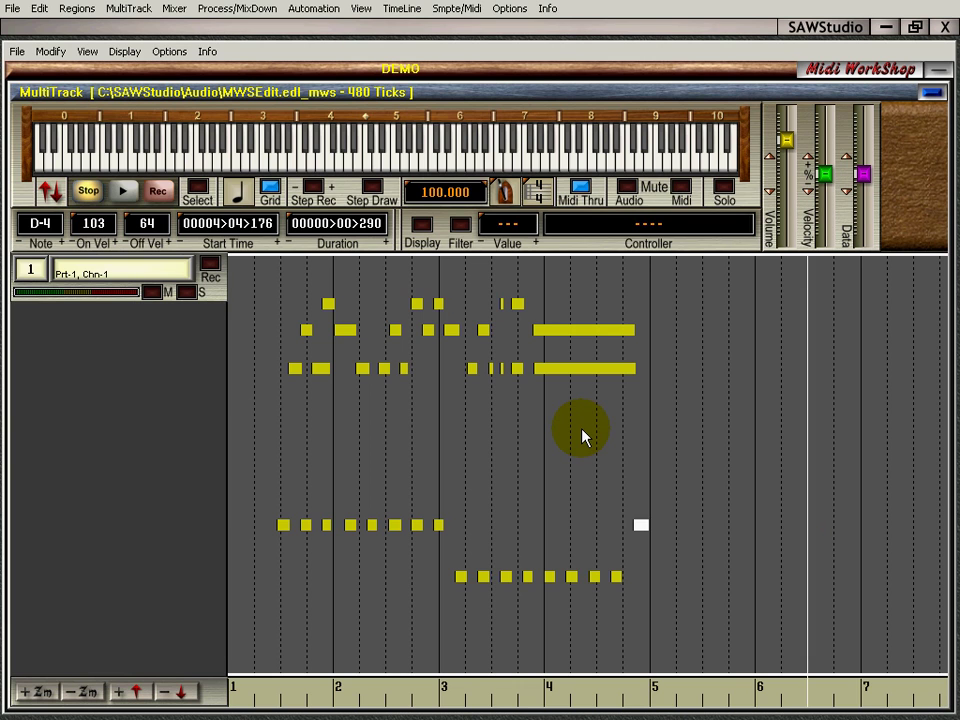
key(ctrl+z)
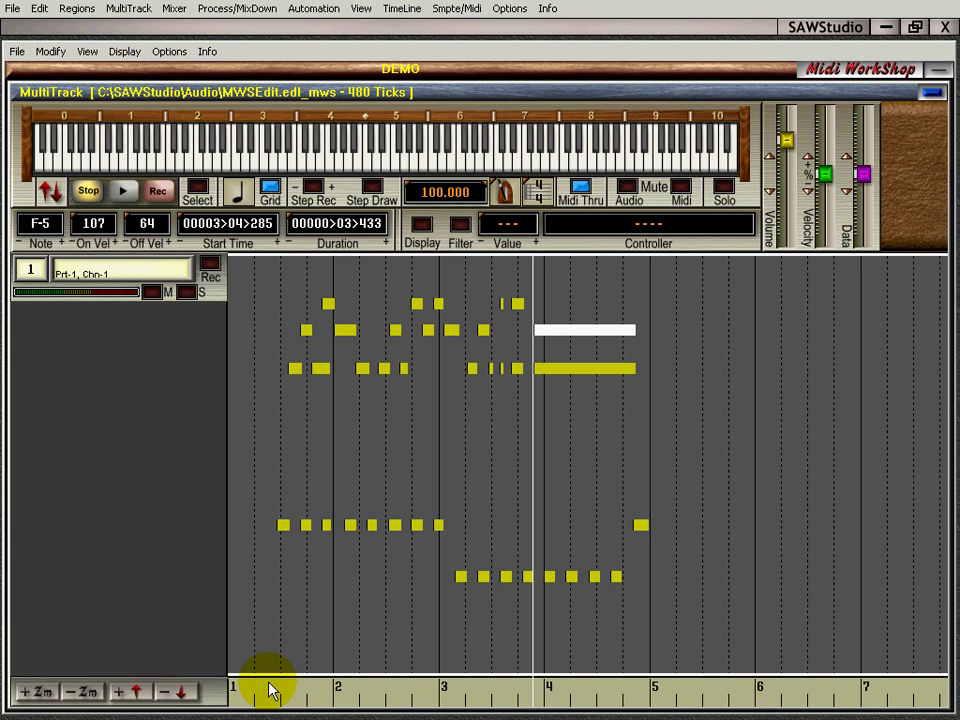
Select all notes from measure 1 beat 2 to measure 5 and move the block to measure 6, and from there to measure 2.
drag(268, 690, 655, 690)
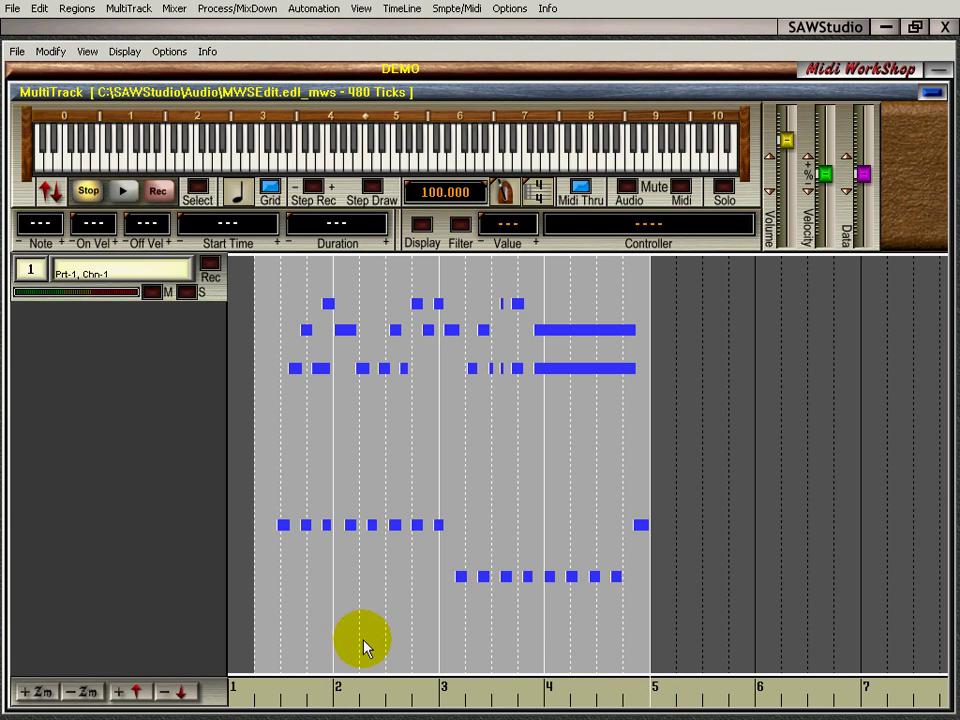
click(757, 557)
key(ctrl+v)
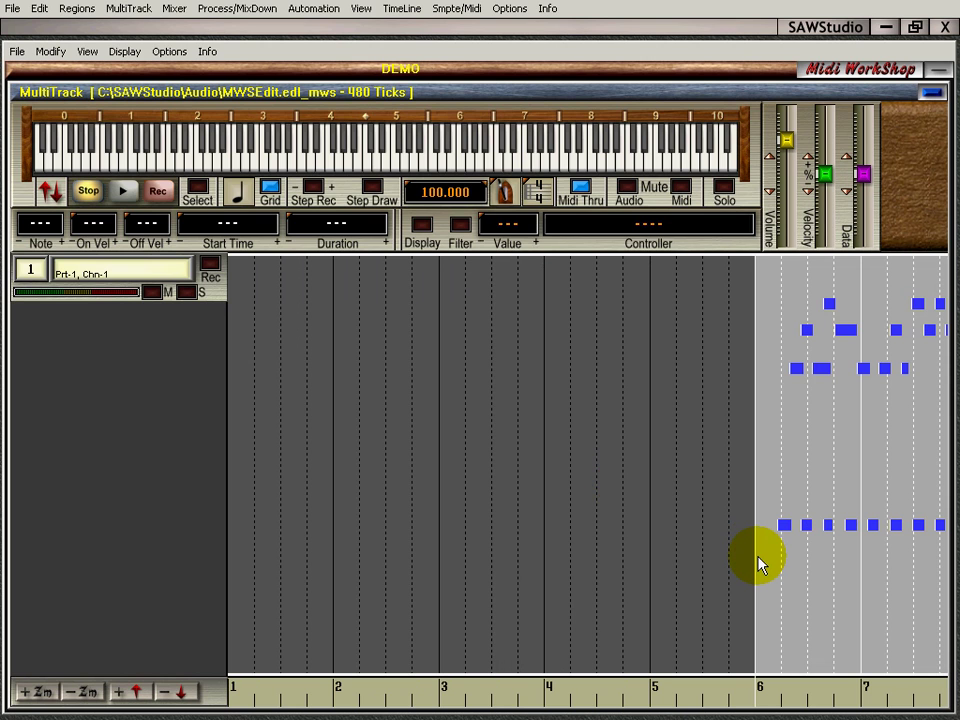
click(333, 518)
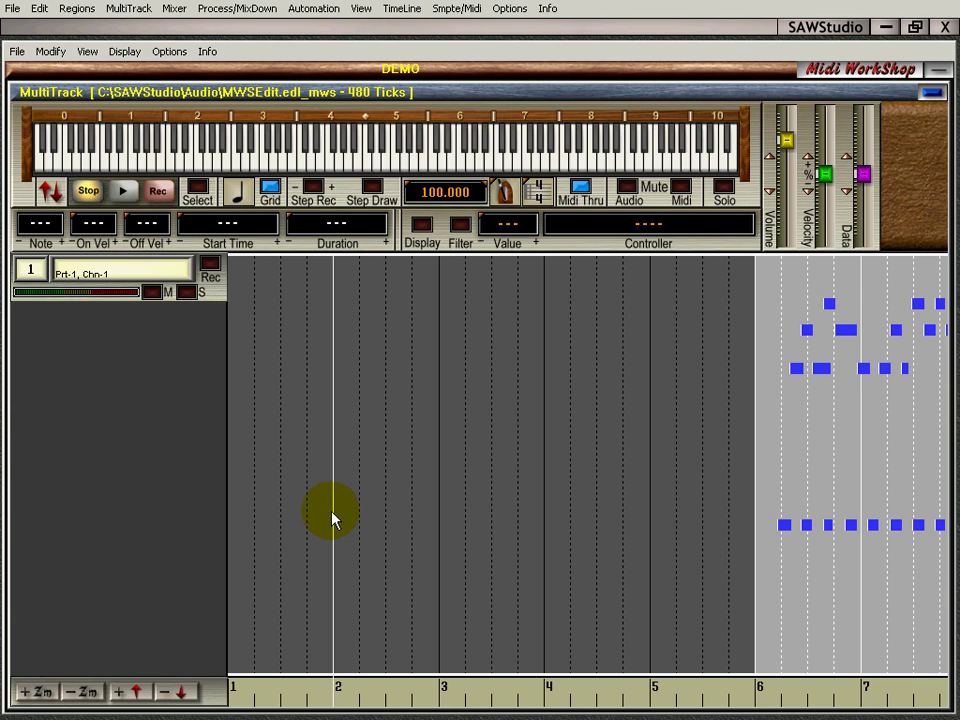
key(ctrl+v)
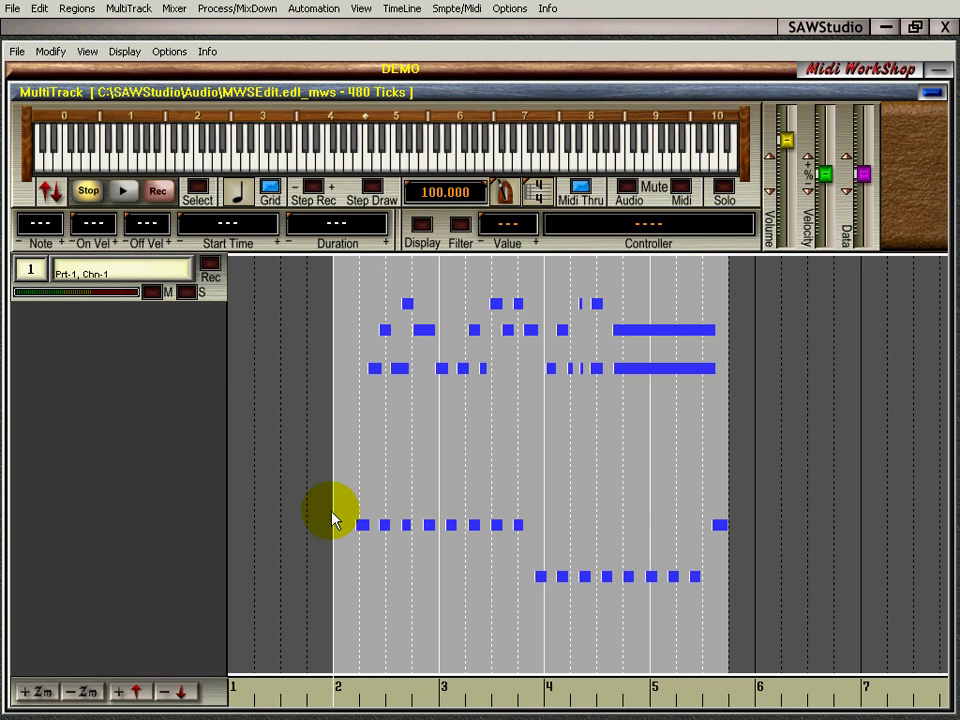
Show all tracks and switch the time-range selection from track 1 to track 4, and from there to track 6.
key(z)
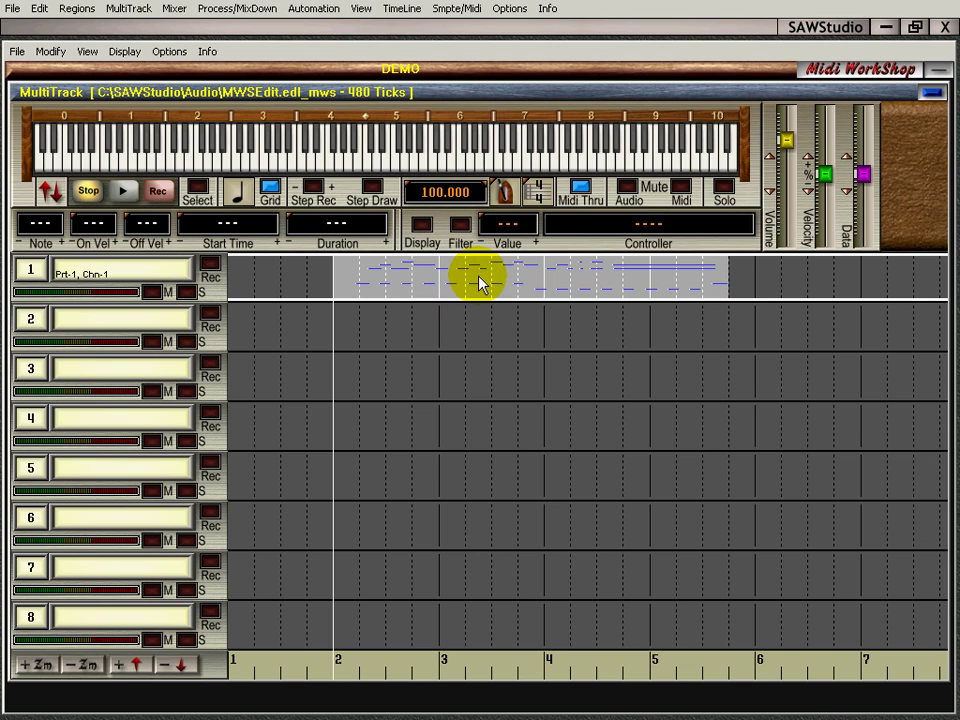
click(500, 430)
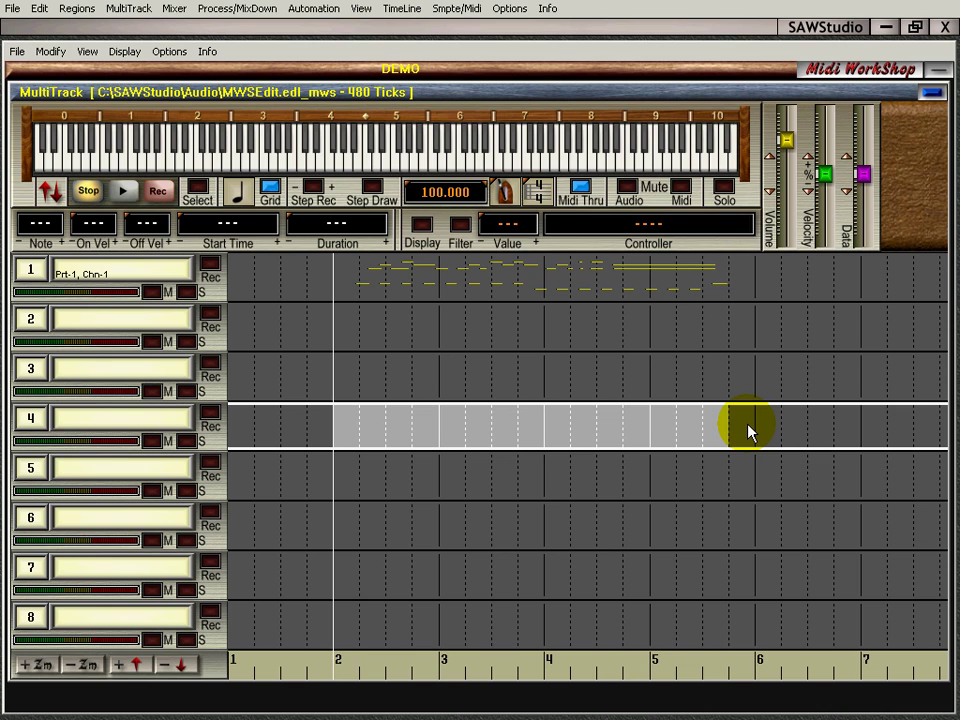
click(735, 520)
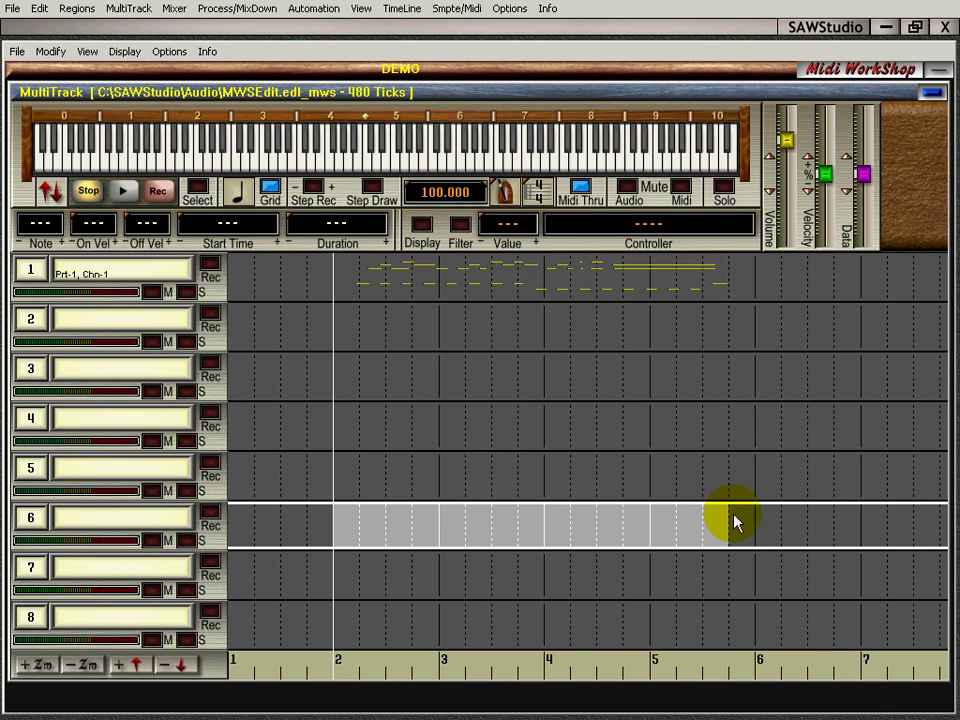
Move the selected note block to track 6 at measure 5 beat 4, and from there to track 2 at measure 2 beat 2.
click(733, 520)
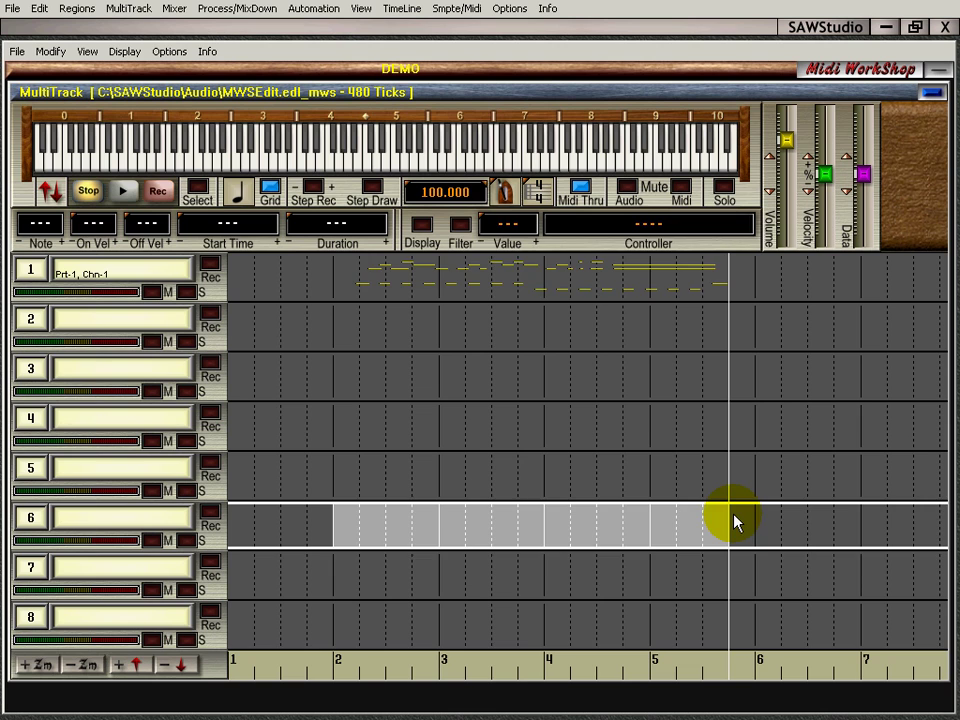
key(ctrl+v)
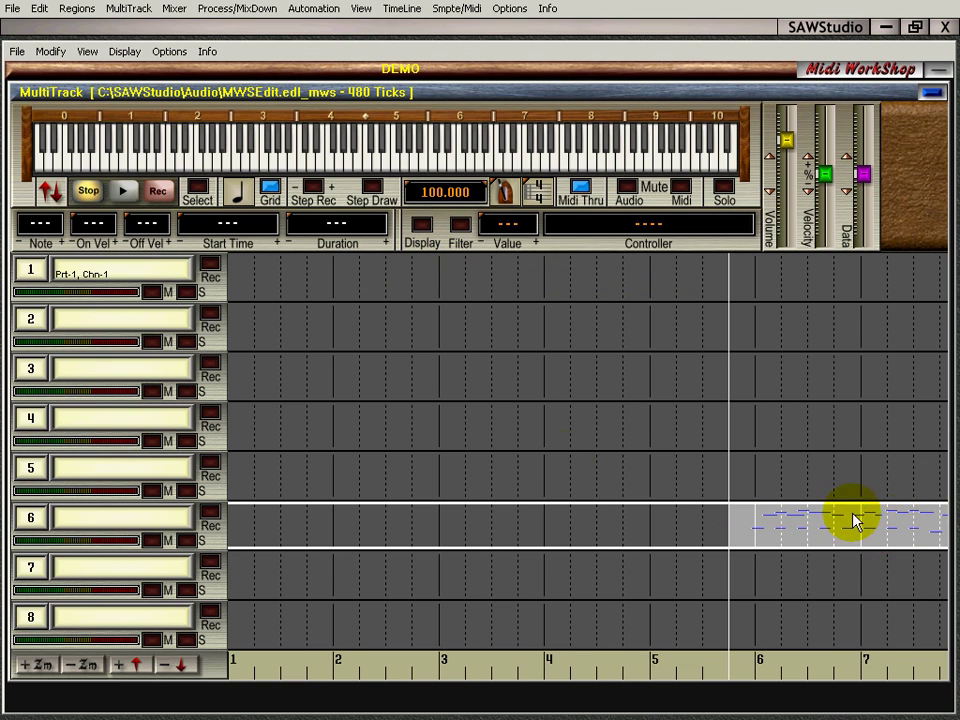
click(372, 325)
click(372, 325)
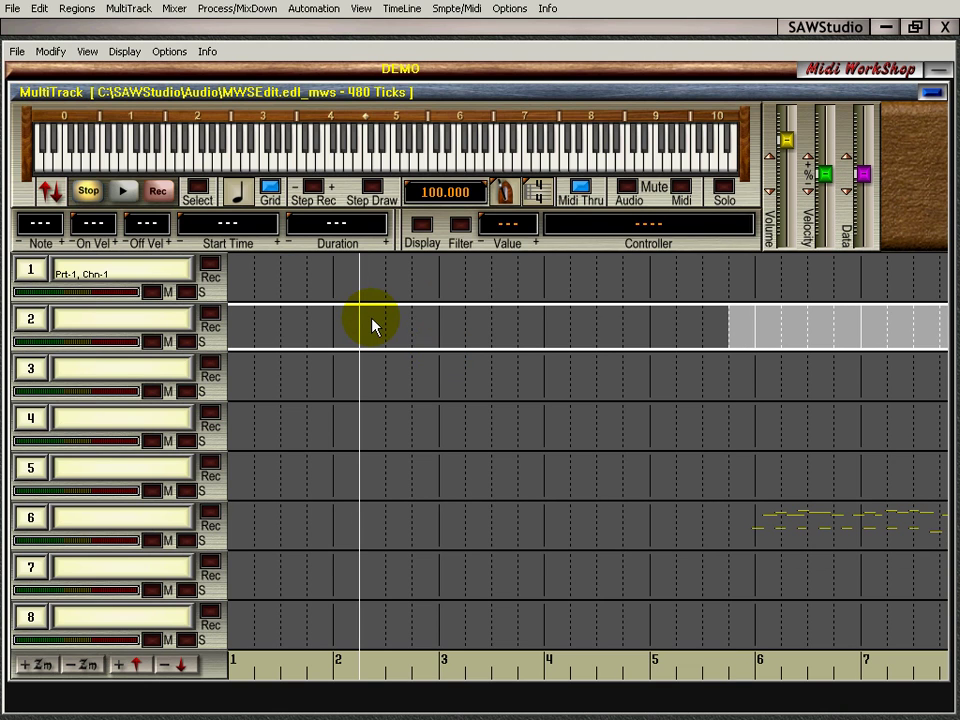
key(ctrl+v)
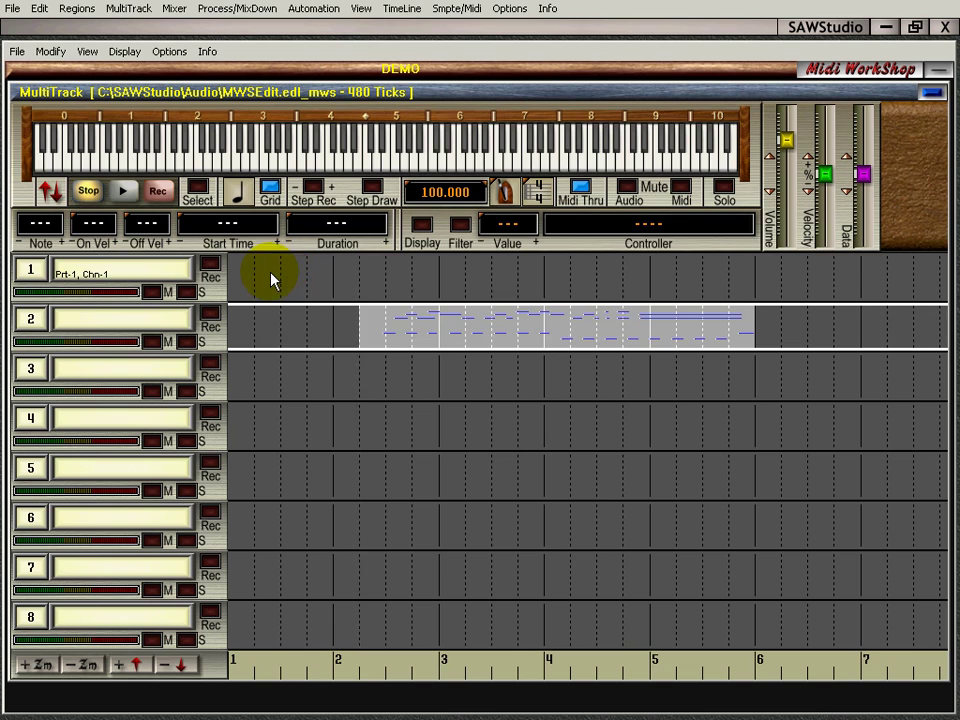
Move the note block to track 1 at measure 1 beat 3 and show only track 1 enlarged.
click(272, 280)
key(ctrl+v)
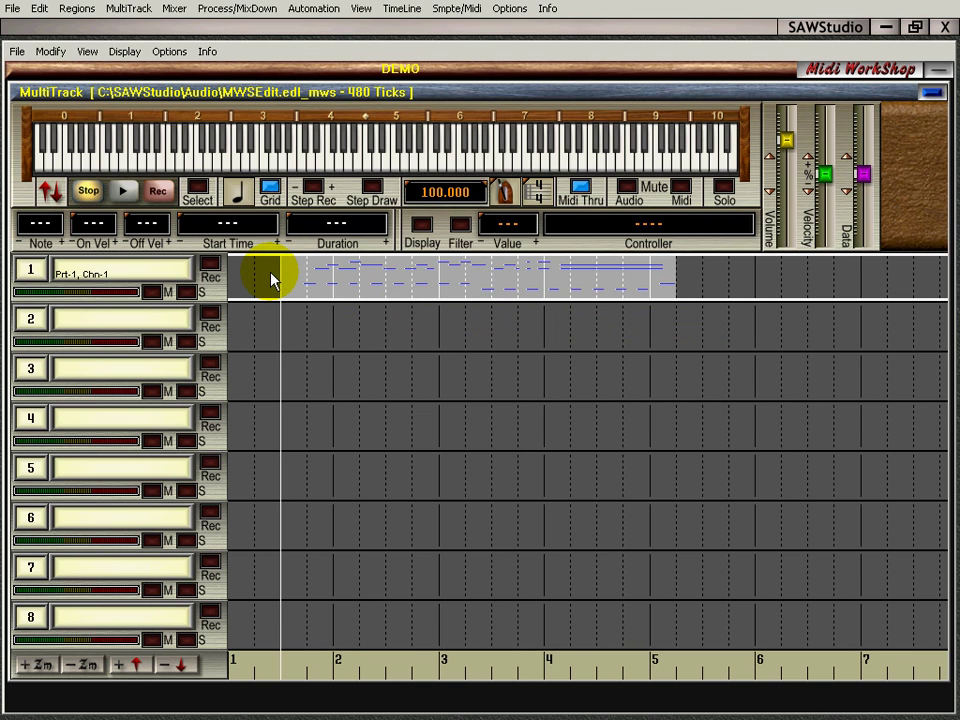
double_click(272, 280)
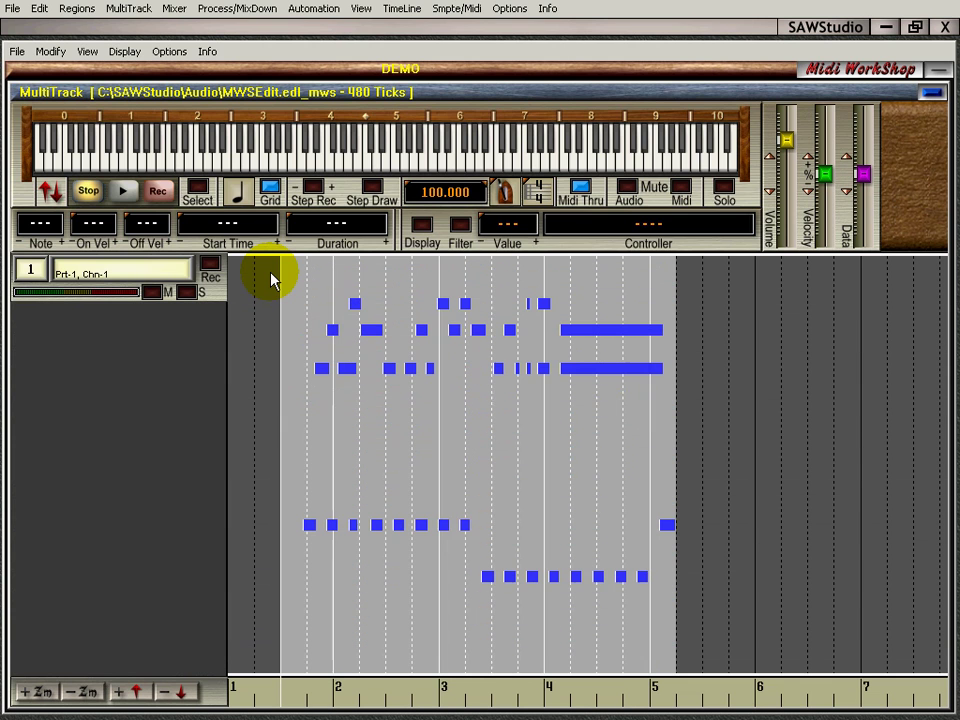
Clear the time-range selection on track 1 and select the single D-5 note starting at 00002>01>082.
click(421, 469)
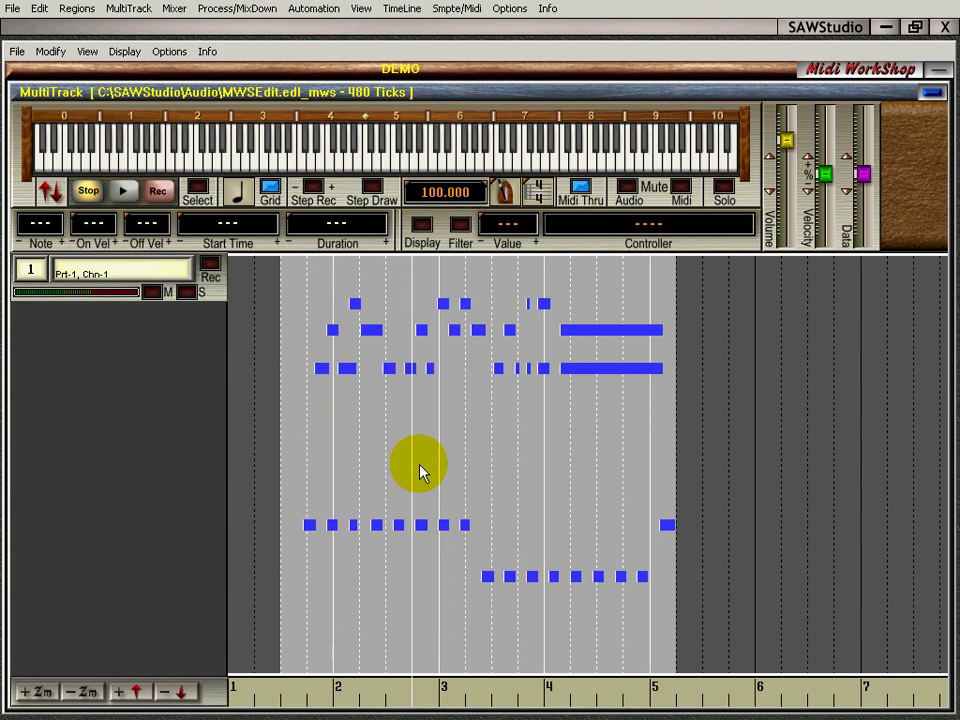
key(c)
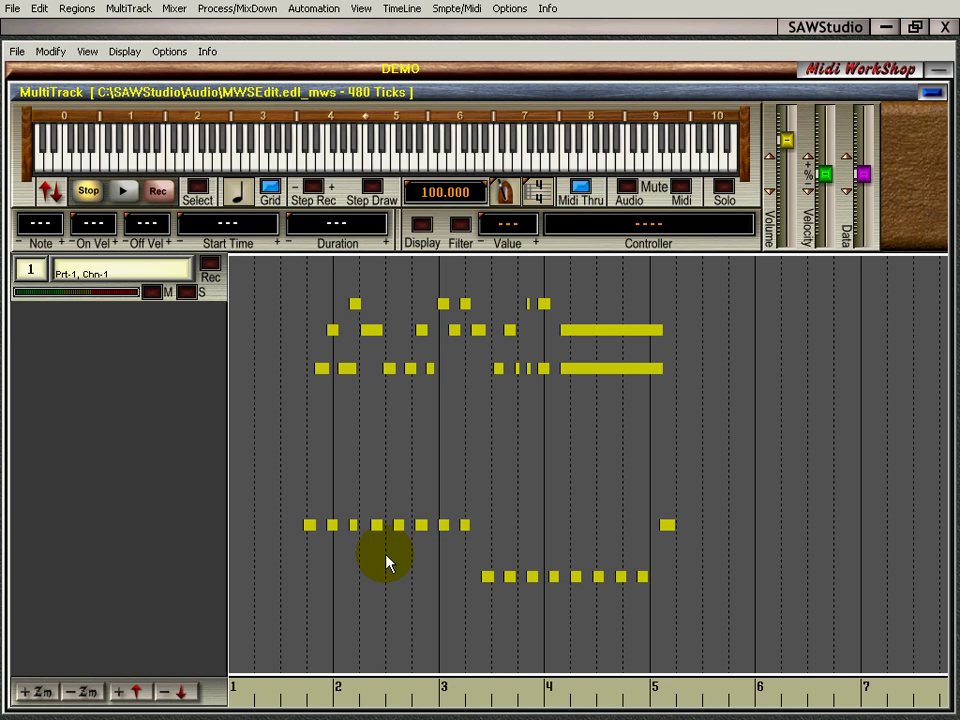
click(350, 370)
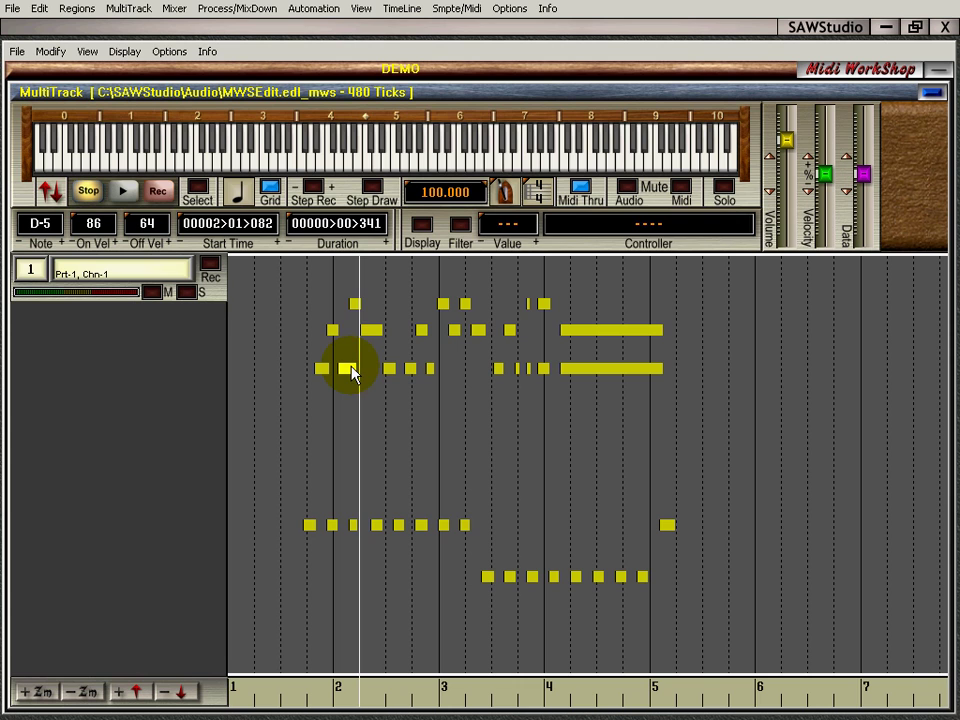
Select the time range from measure 1 beat 3 to measure 3 beat 2 on track 1, and clear the selection.
drag(288, 694, 473, 706)
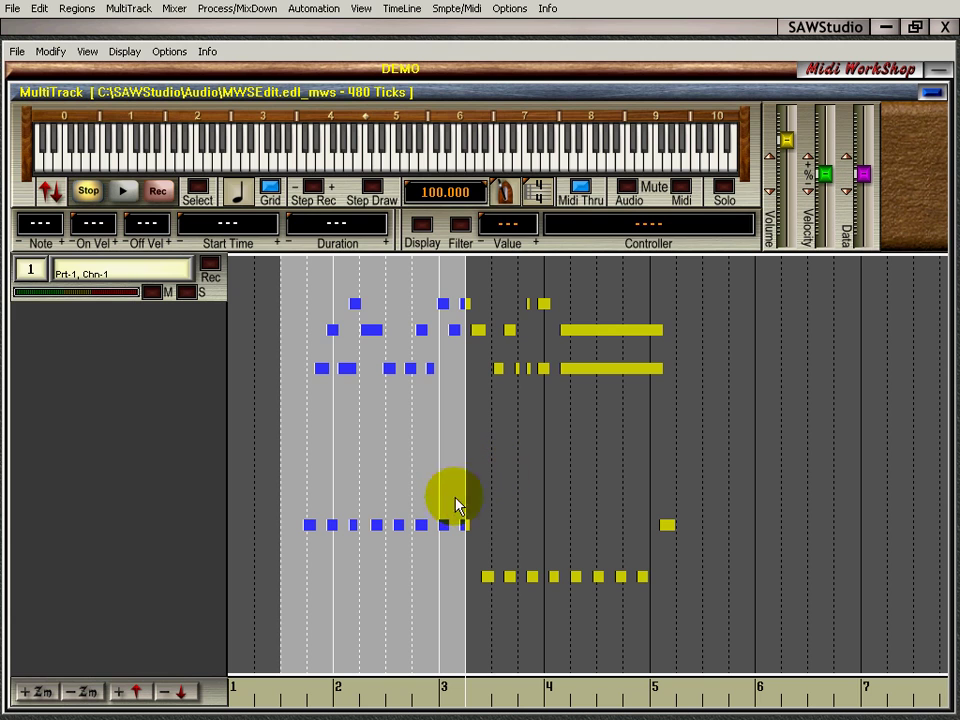
click(396, 512)
click(393, 574)
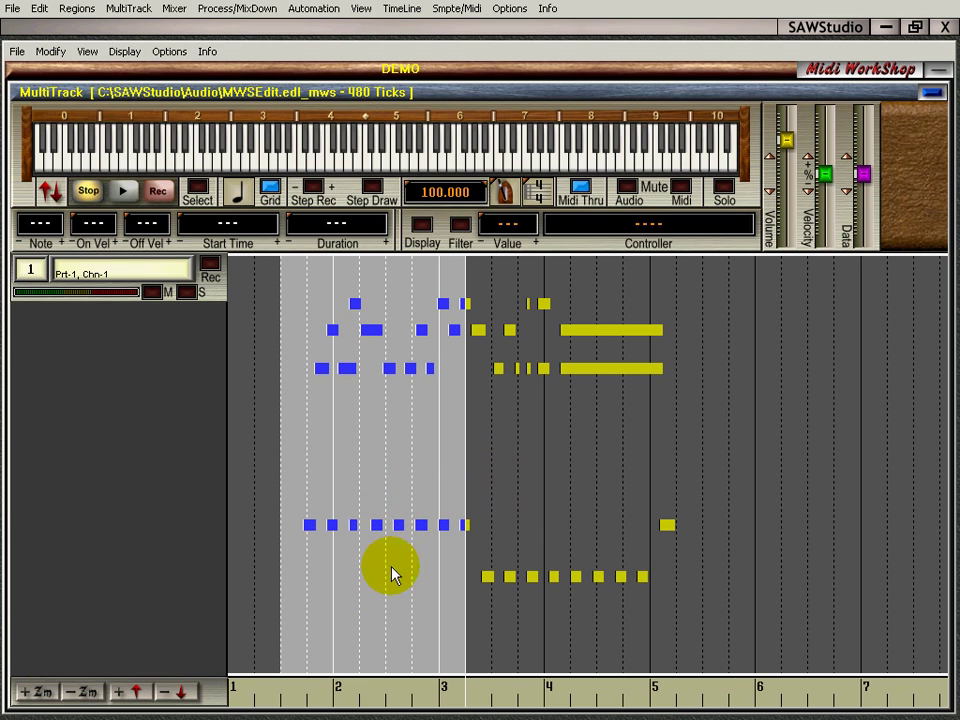
click(358, 588)
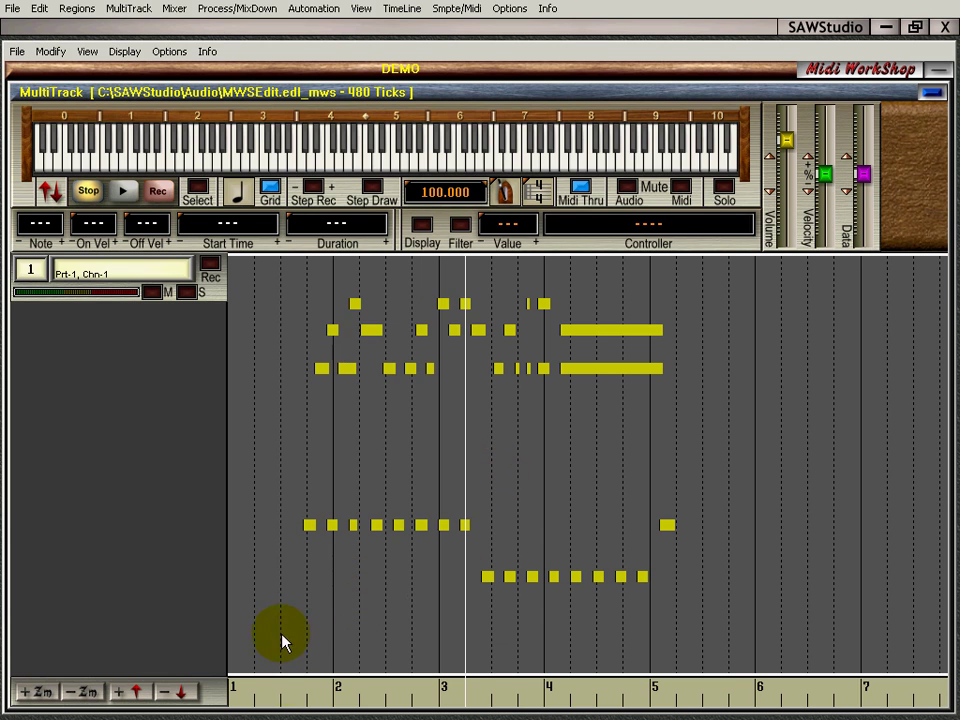
Reselect the range ending at measure 3 beat 2 by marking its start at measure 1 beat 3, and clear it again.
click(282, 690)
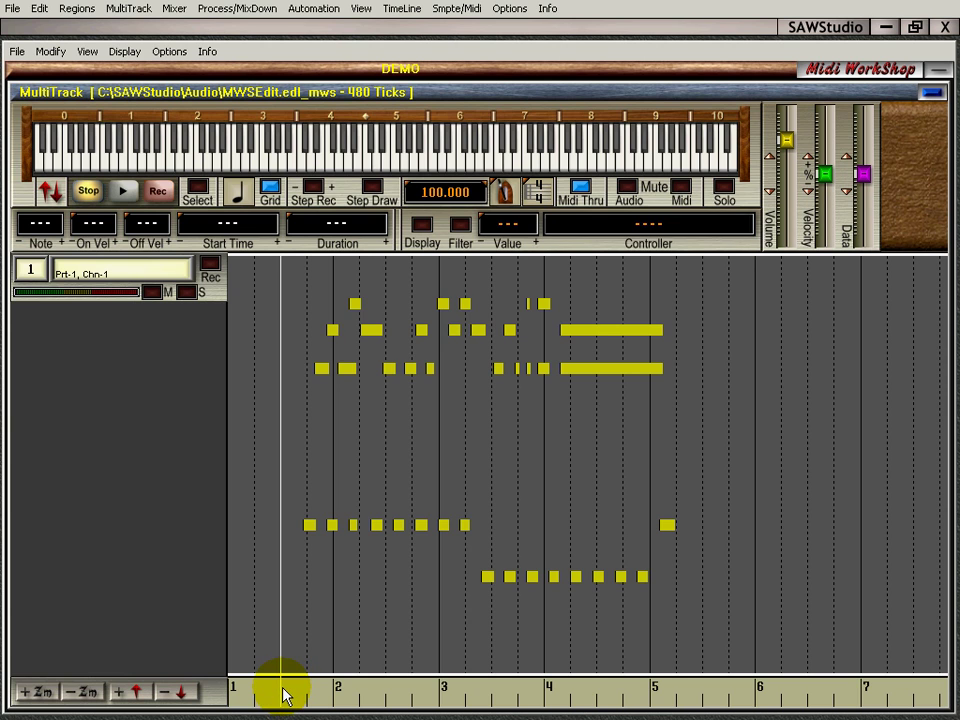
shift+click(282, 692)
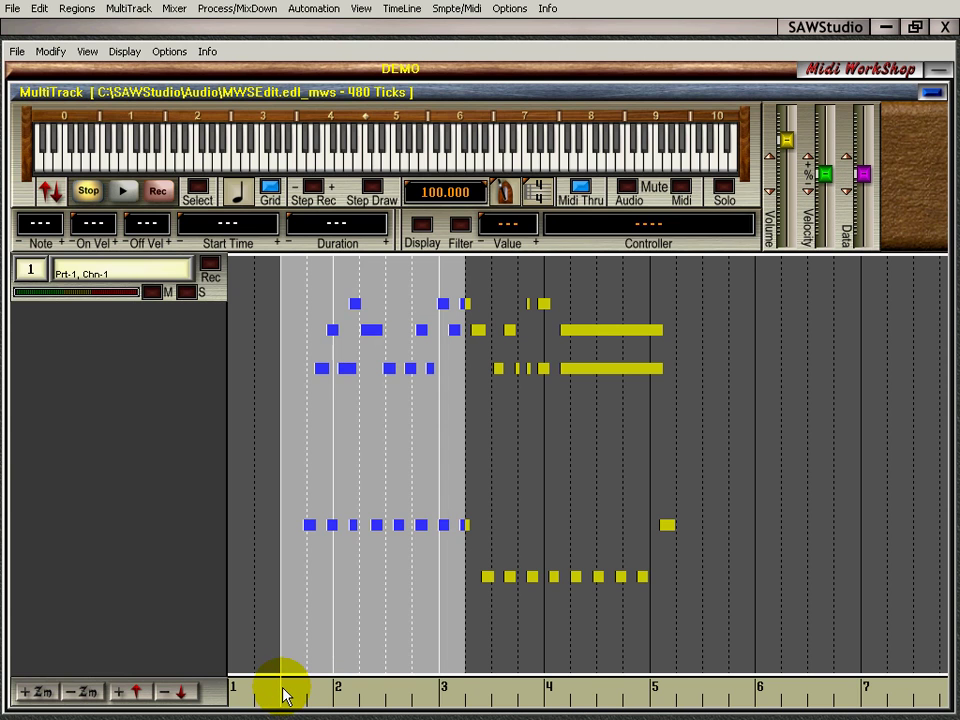
click(283, 692)
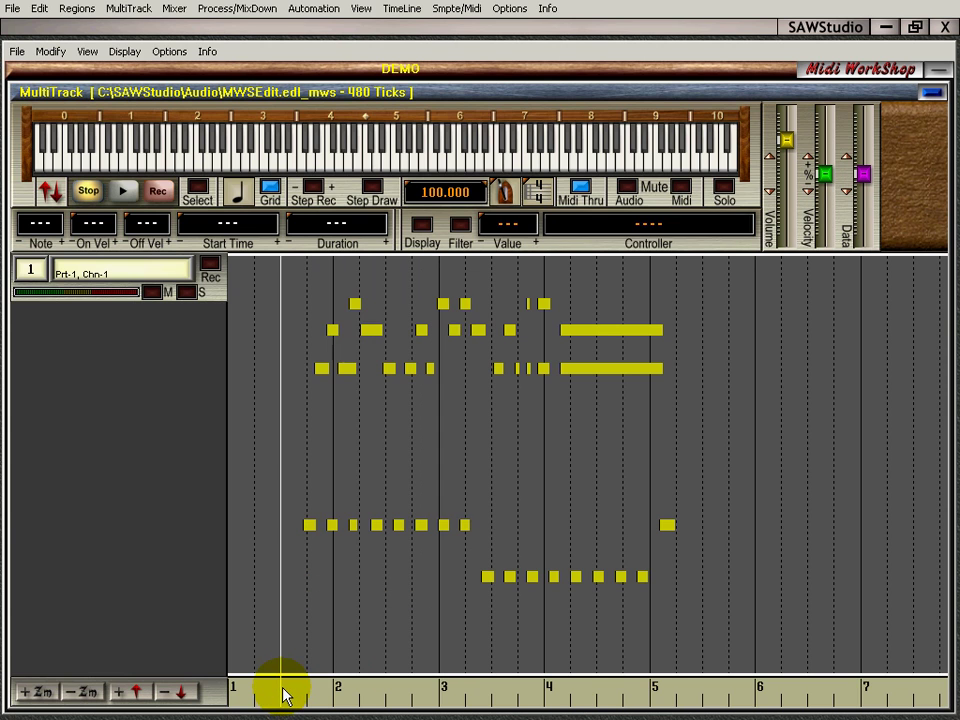
Mark a time range from measure 3 beat 3 to measure 5 as selected, and clear the selection.
click(489, 687)
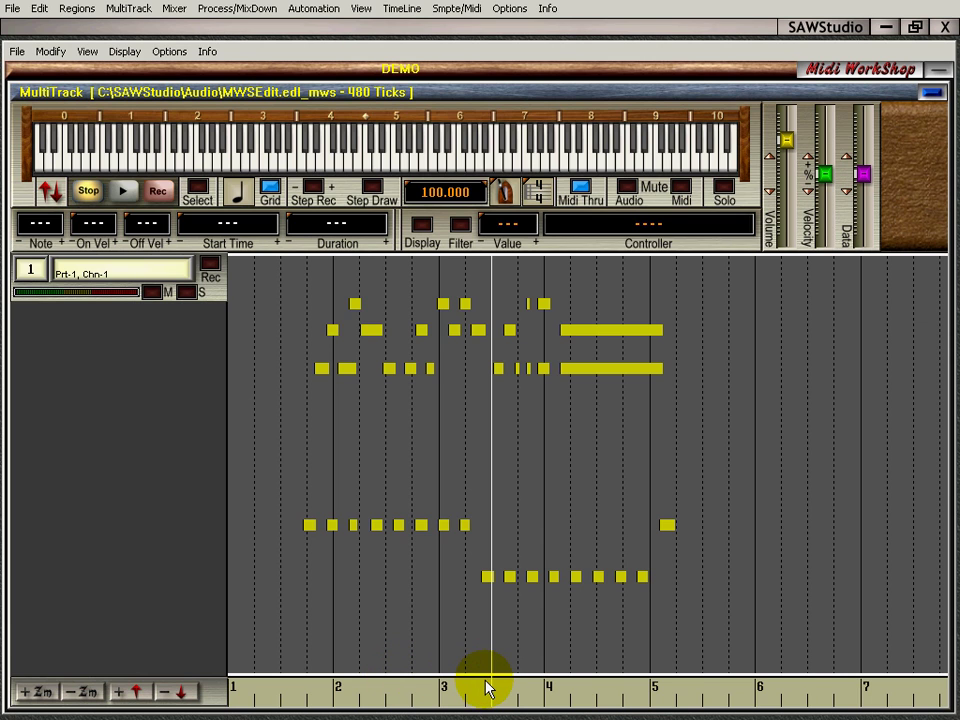
click(639, 463)
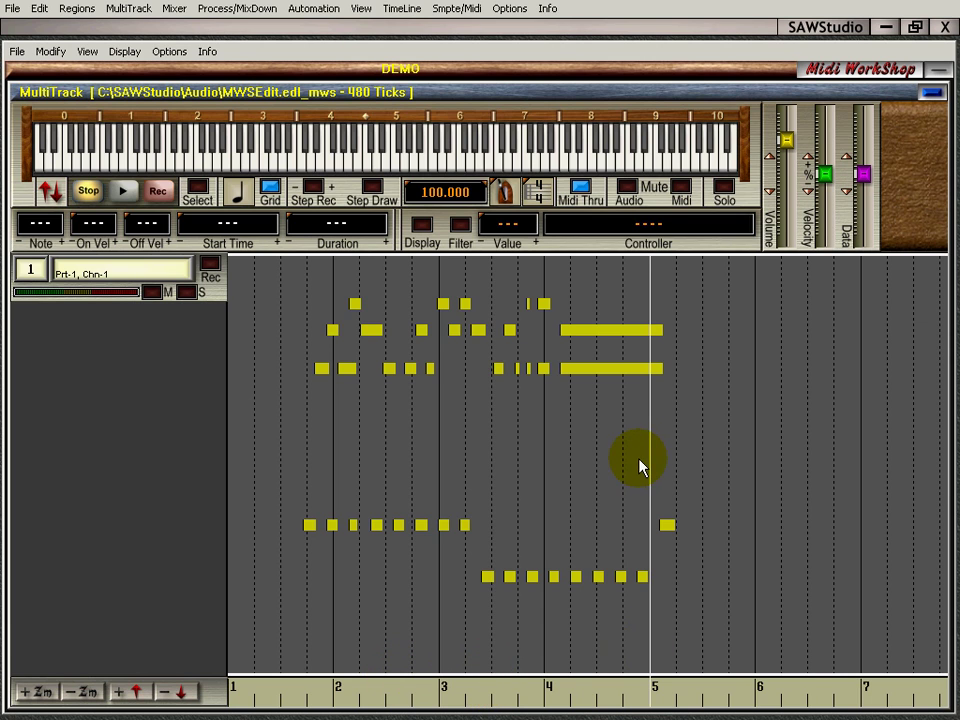
shift+click(640, 466)
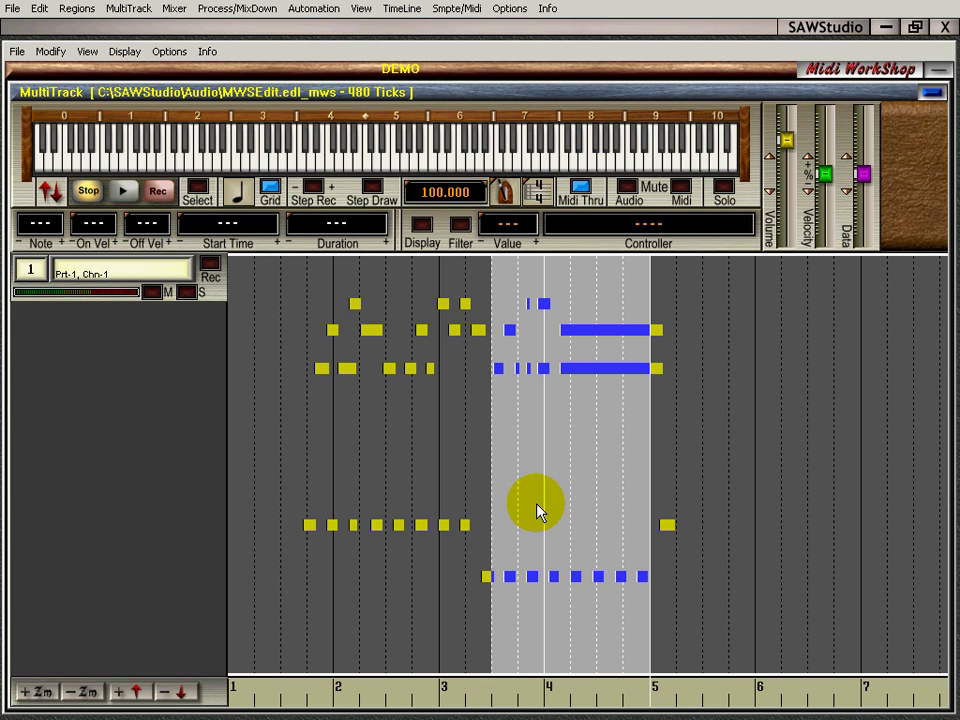
click(580, 702)
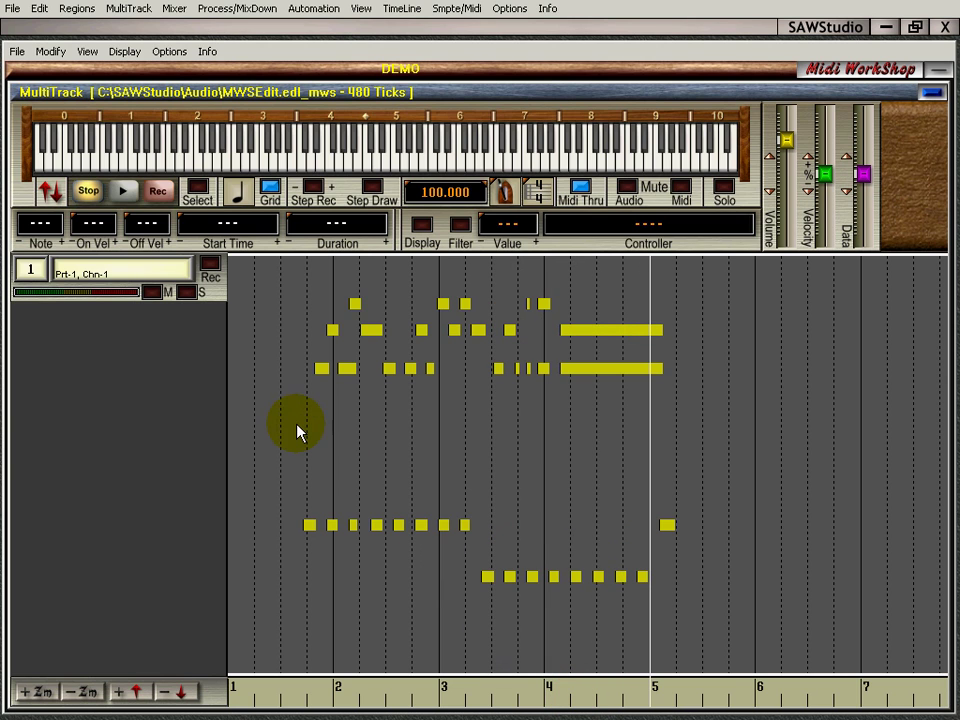
Select the long D-5 note in measure 4, try to adjust its start edge, and undo that change.
click(614, 372)
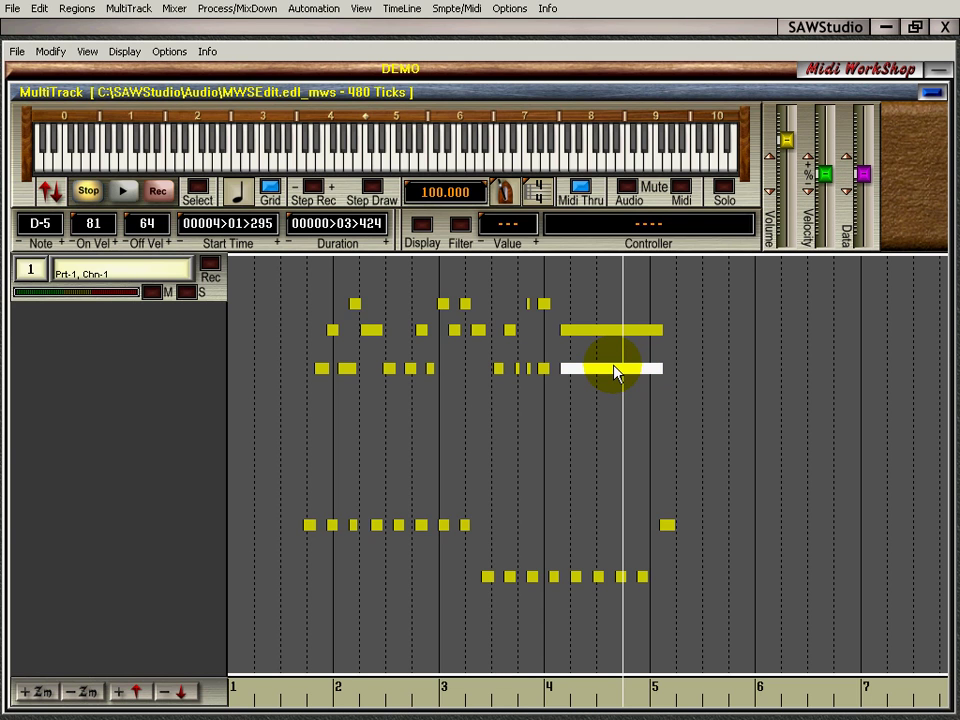
mouse_move(558, 368)
mouse_down()
mouse_move(561, 454)
mouse_move(561, 370)
mouse_up()
key(ctrl+z)
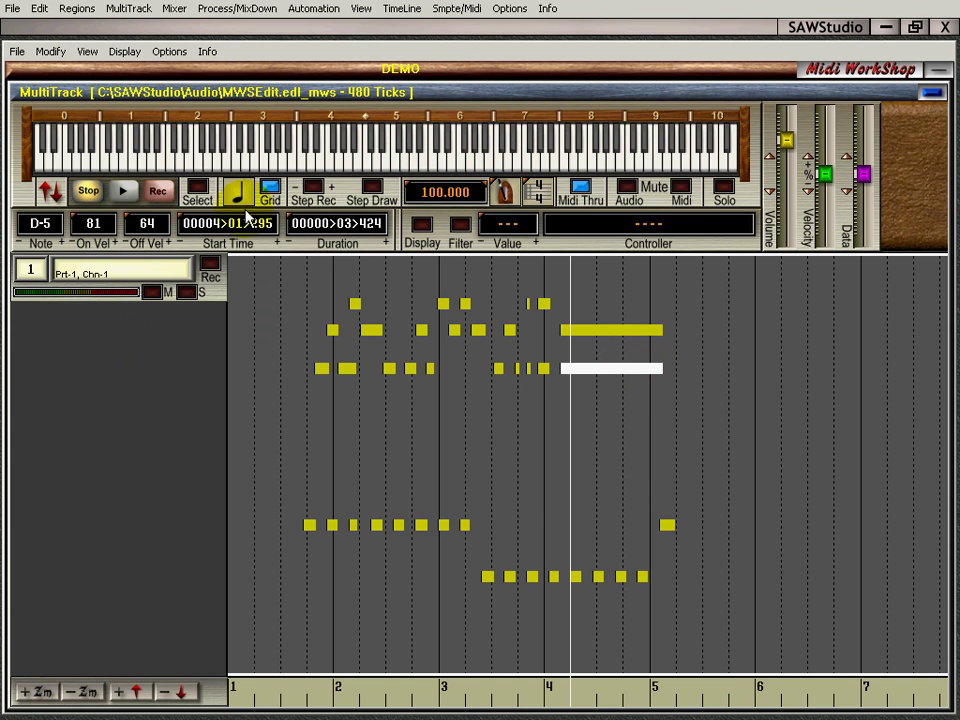
Set the long D-5 note's On Velocity to 80 and look through the Note-On Velocity editing options.
click(115, 244)
click(115, 244)
click(115, 244)
click(115, 244)
right_click(89, 224)
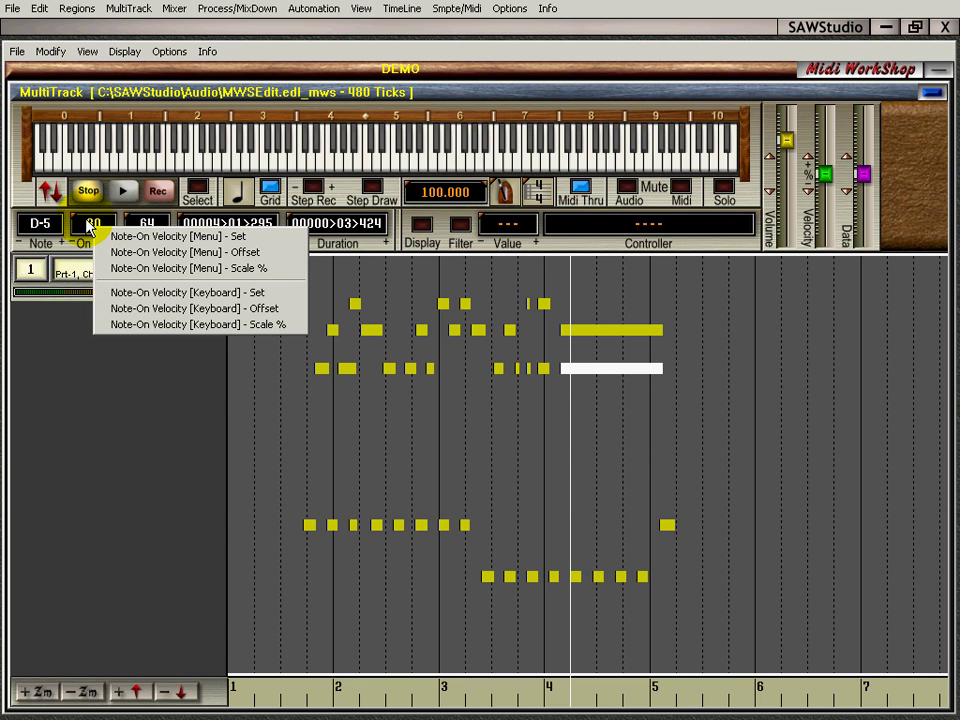
click(175, 237)
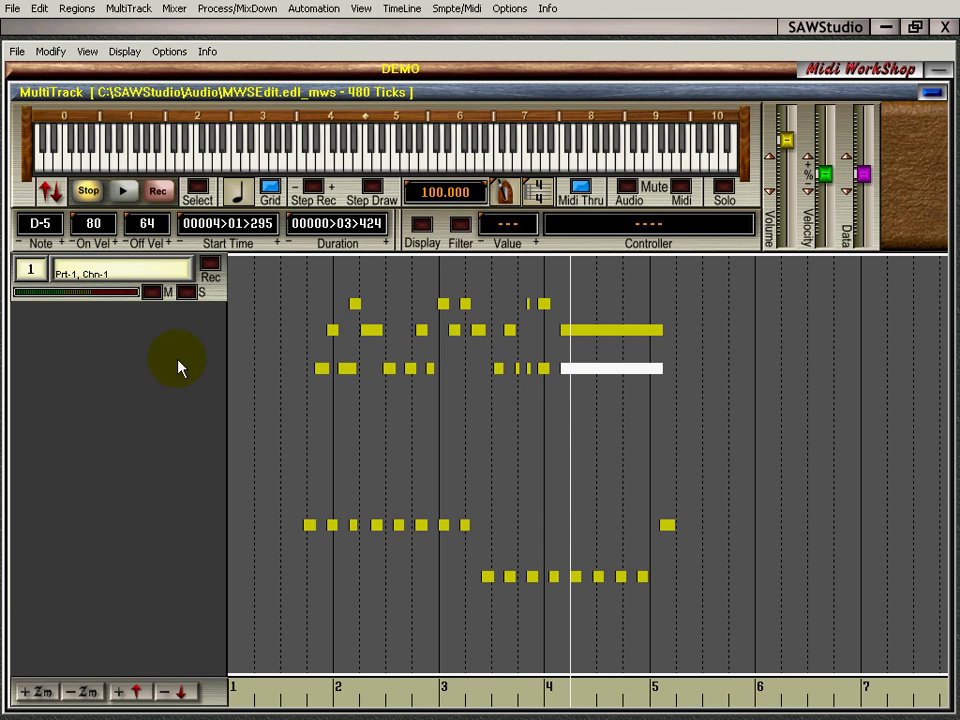
Set the long D-5 note's Off Velocity to 67 and its Duration to 00000>03>425.
click(176, 244)
click(176, 244)
click(176, 244)
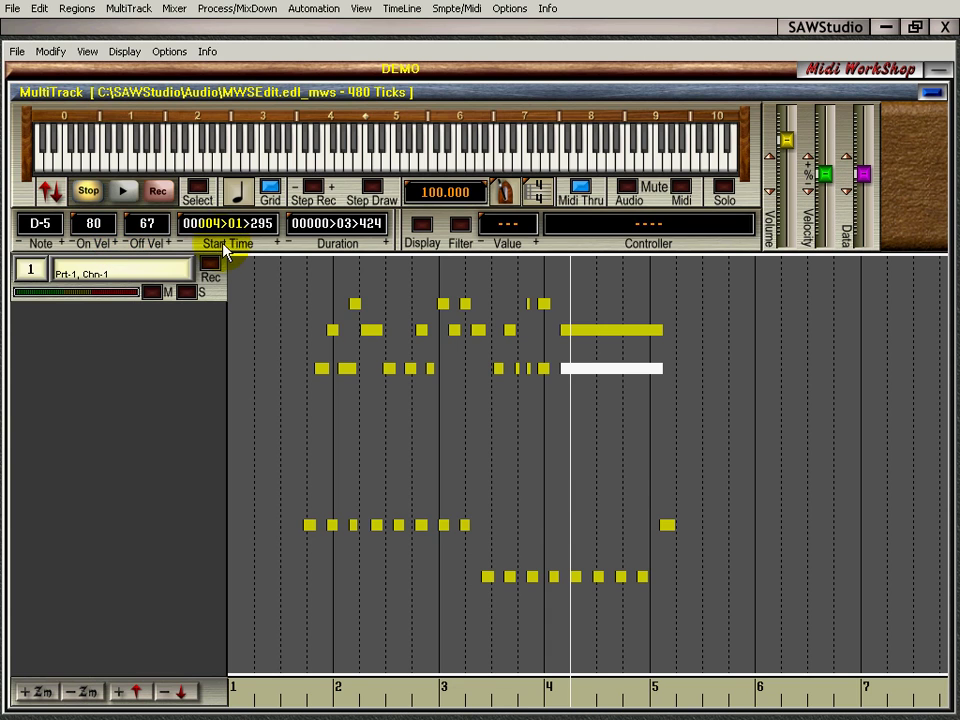
click(389, 246)
click(389, 246)
click(389, 246)
click(389, 246)
click(389, 246)
click(287, 247)
click(287, 247)
click(287, 247)
click(287, 247)
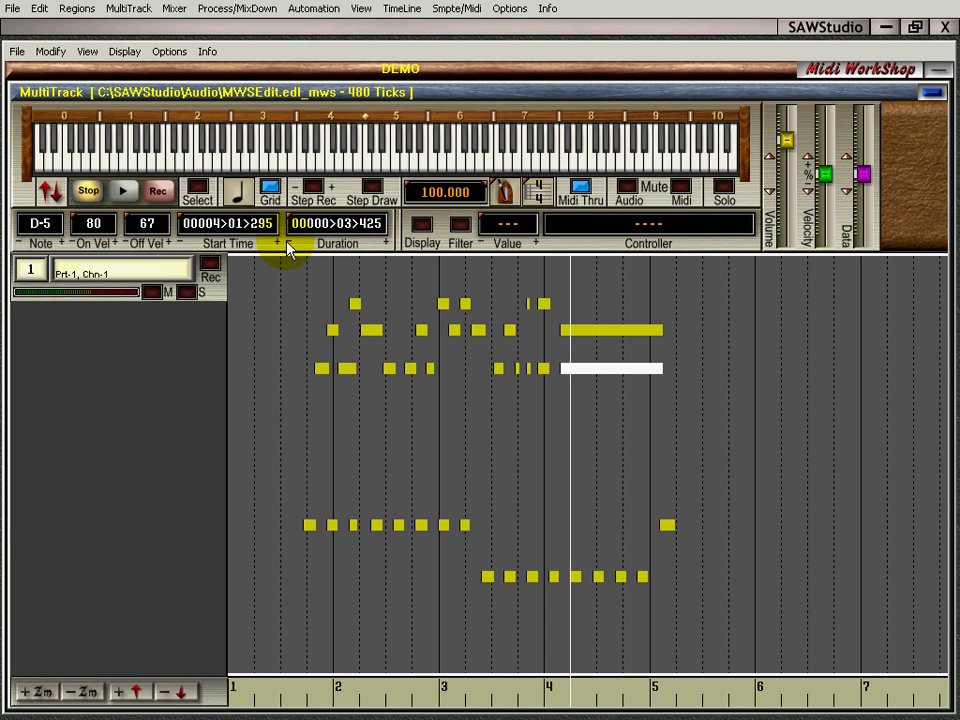
Shorten the long D-5 note's end to measure 4 beat 4, and extend it from there to measure 6 beat 4.
alt+click(645, 378)
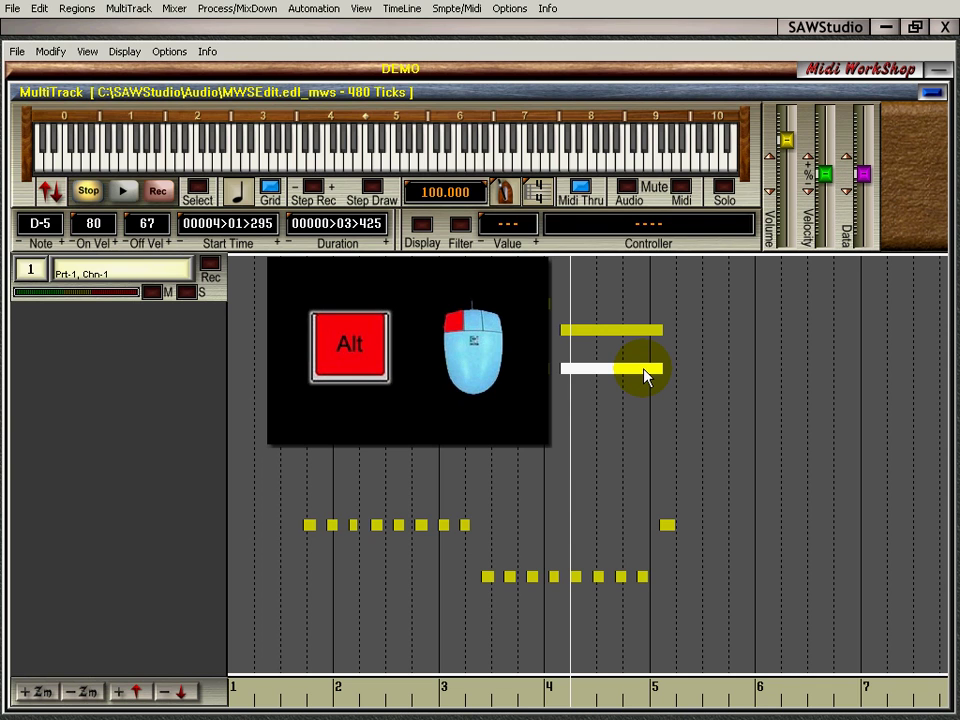
mouse_move(645, 378)
mouse_down()
mouse_move(662, 362)
mouse_move(621, 369)
mouse_up()
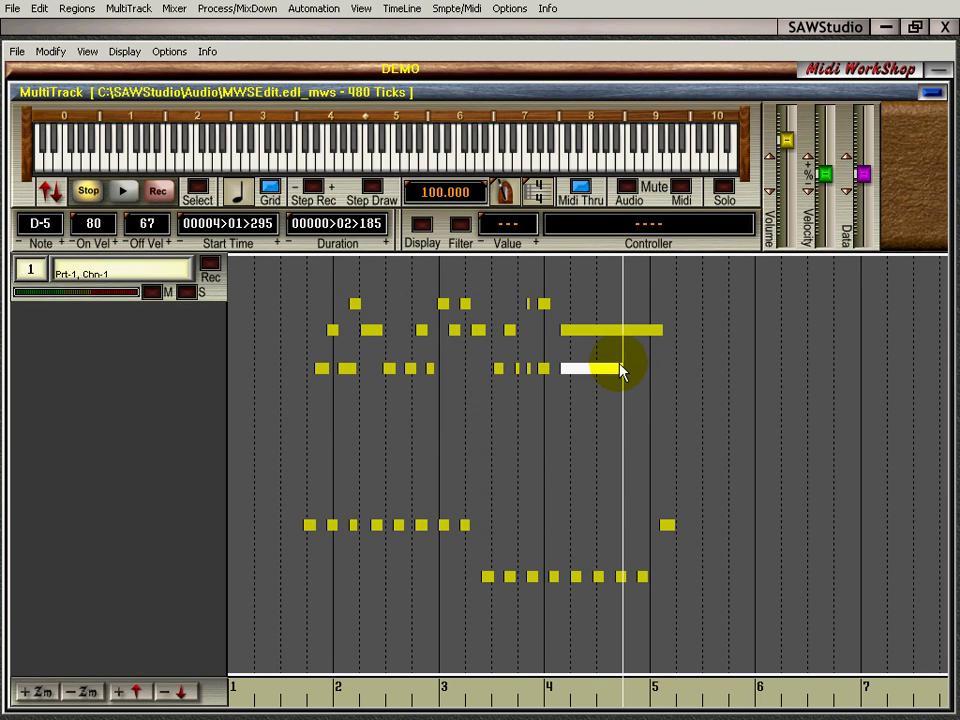
drag(624, 366, 833, 363)
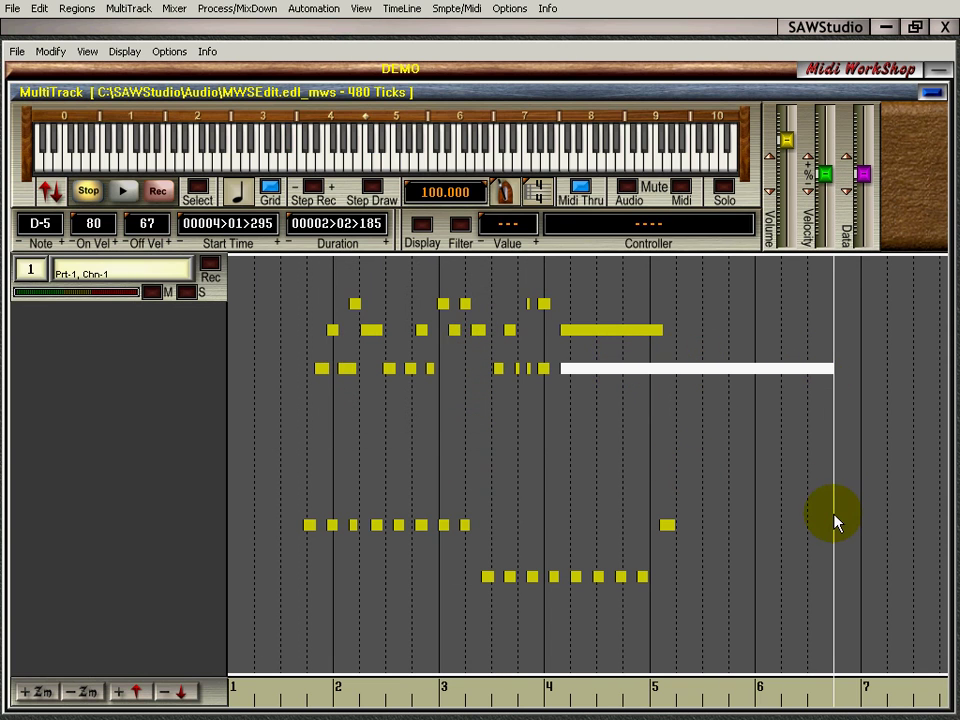
Shift the D-5 note's start edge to 00005>02>000, and undo this and both changes to its end.
mouse_move(572, 374)
mouse_down()
mouse_move(570, 366)
mouse_move(690, 369)
mouse_up()
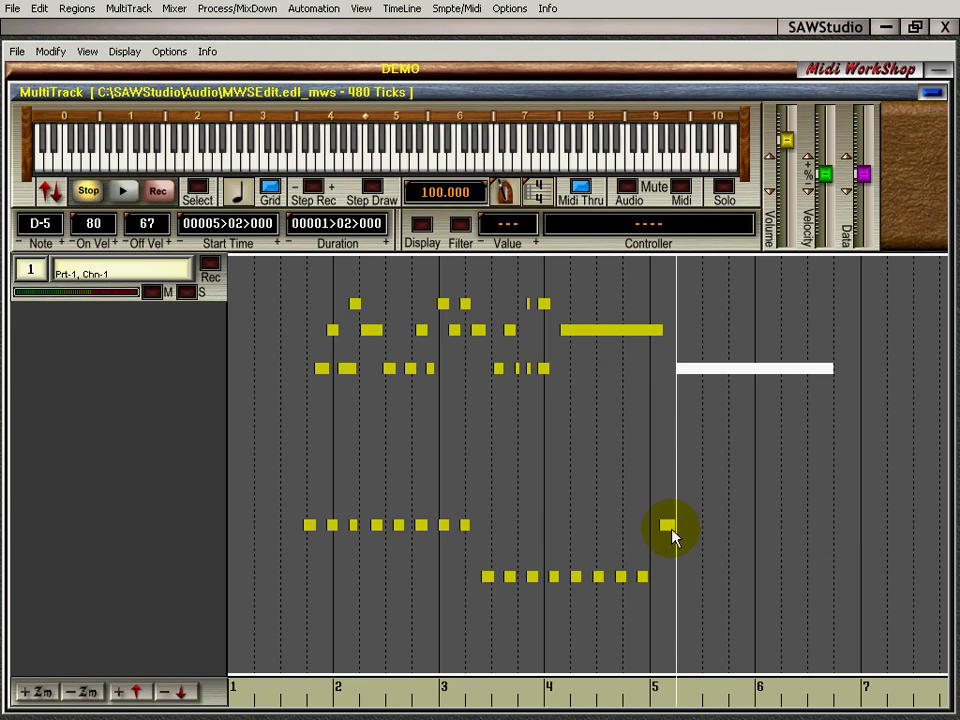
key(ctrl+z)
key(ctrl+z)
key(ctrl+z)
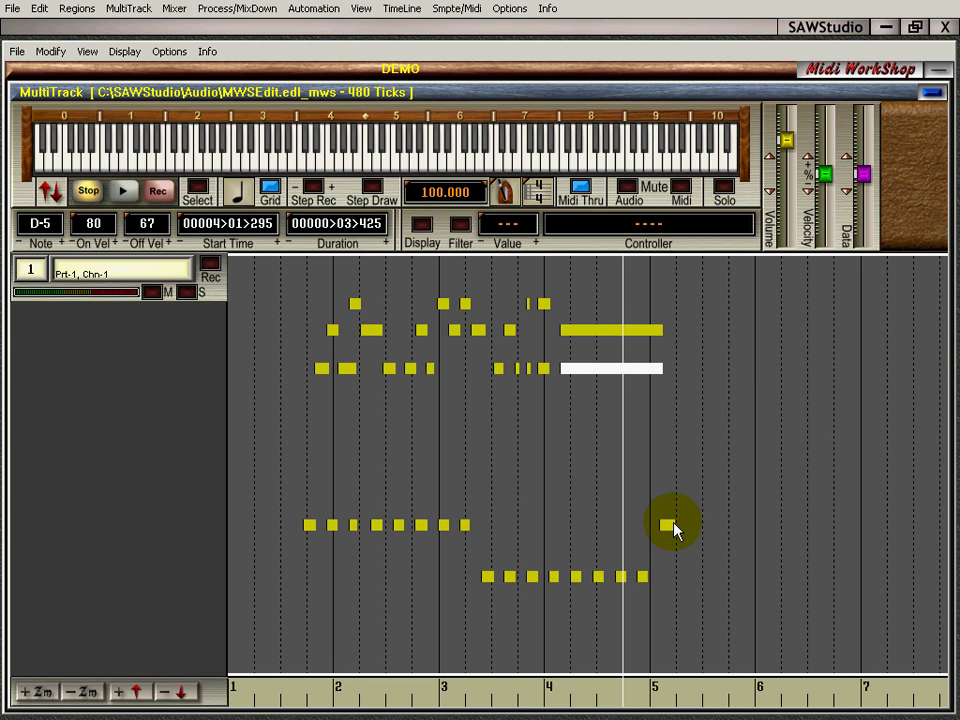
Trim the D-5 note's end to the cursor at measure 5 and its start to the cursor at 00004>03>000.
click(649, 393)
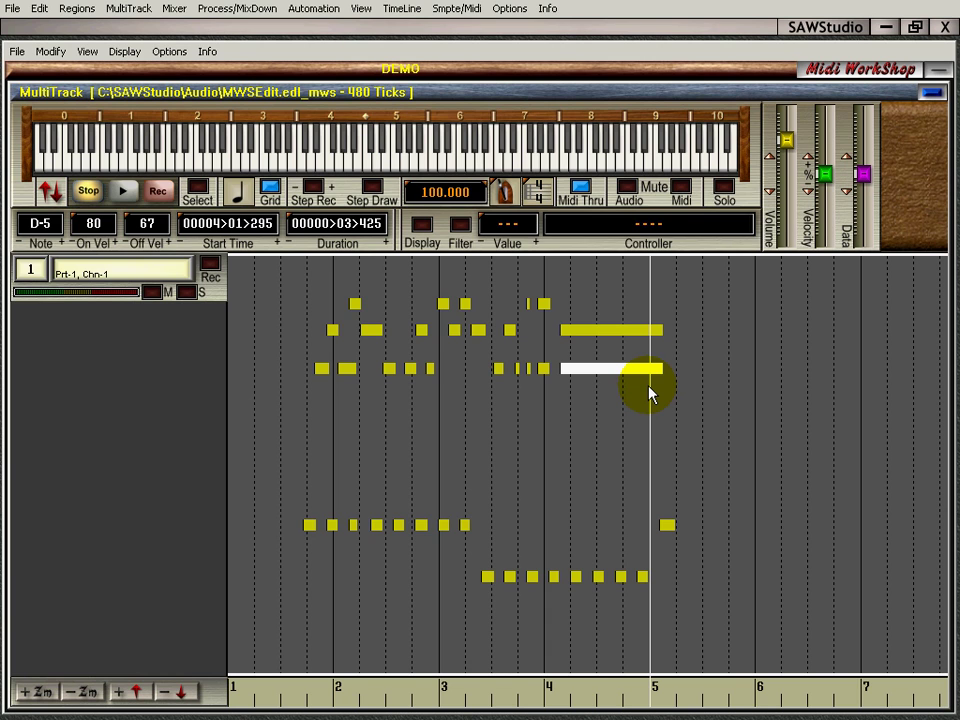
key(u)
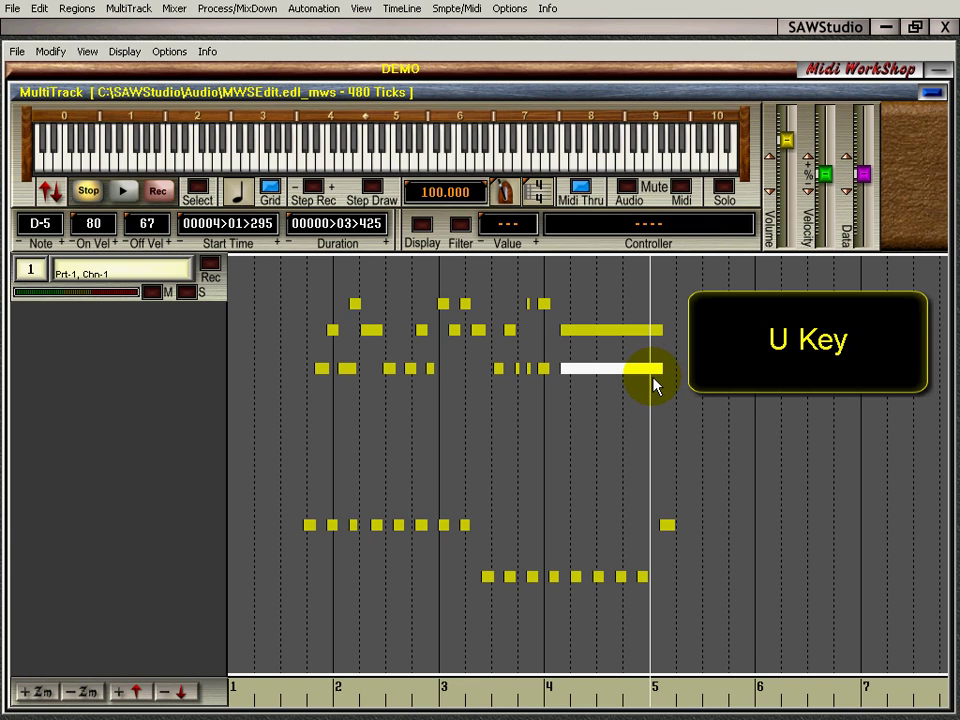
key(u)
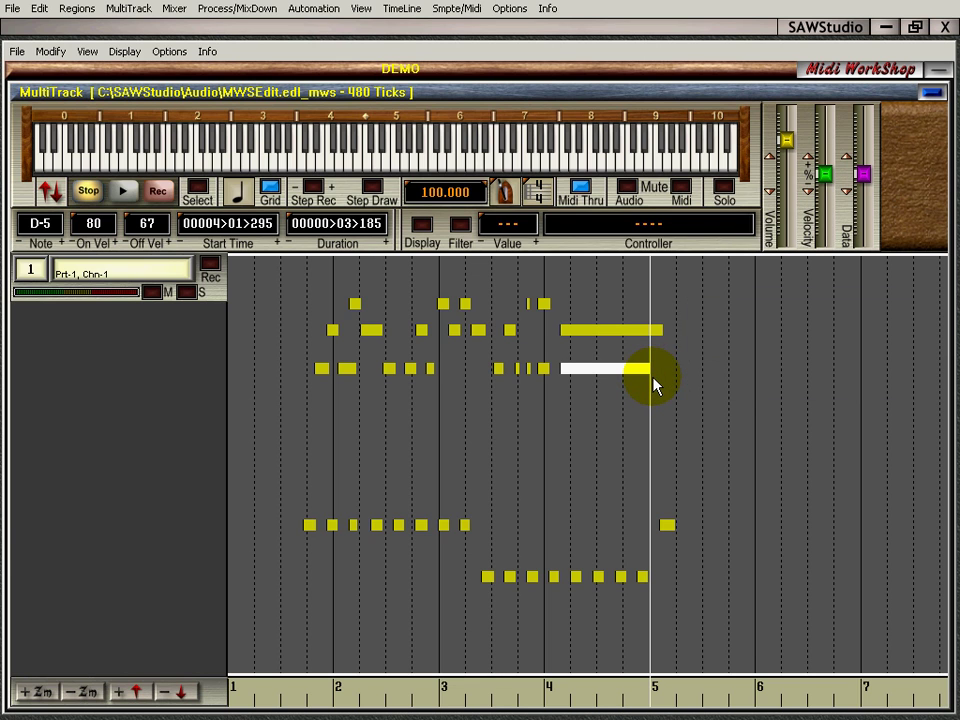
click(596, 398)
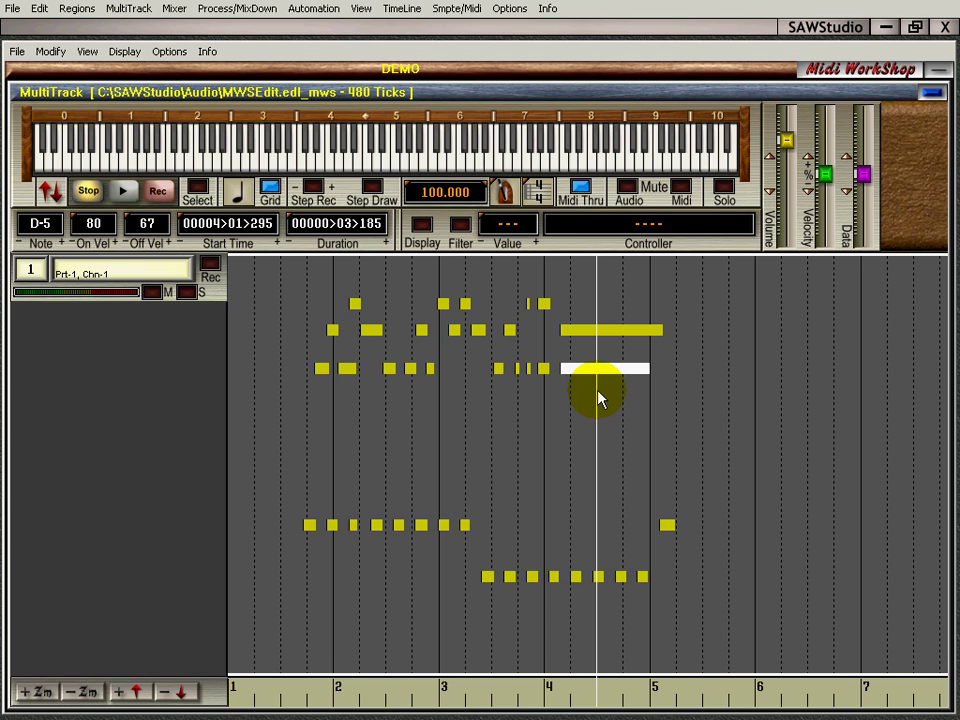
key(y)
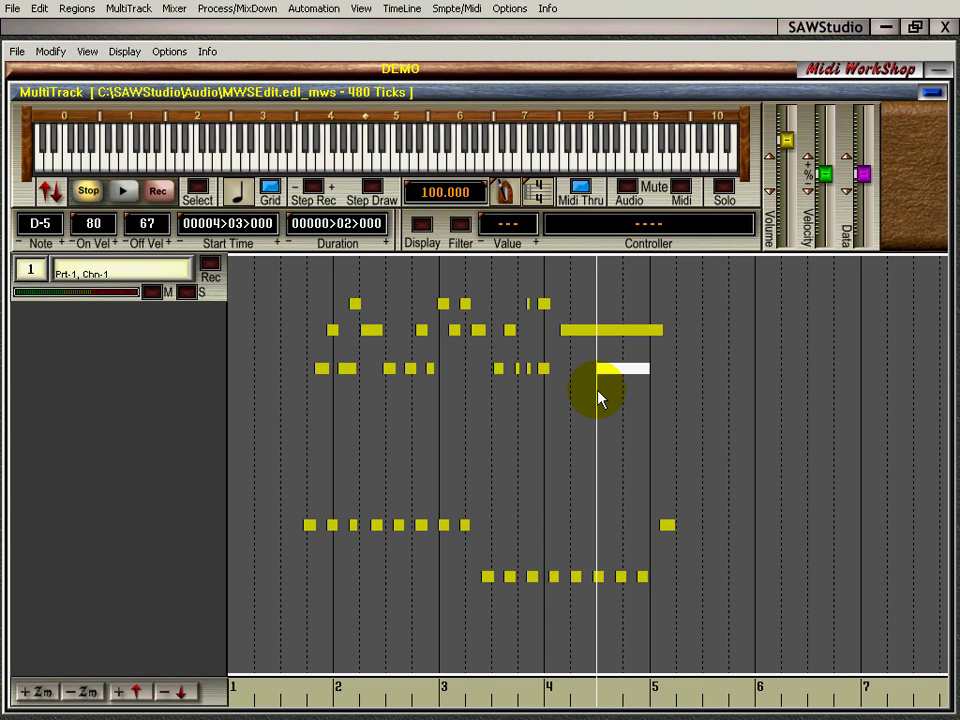